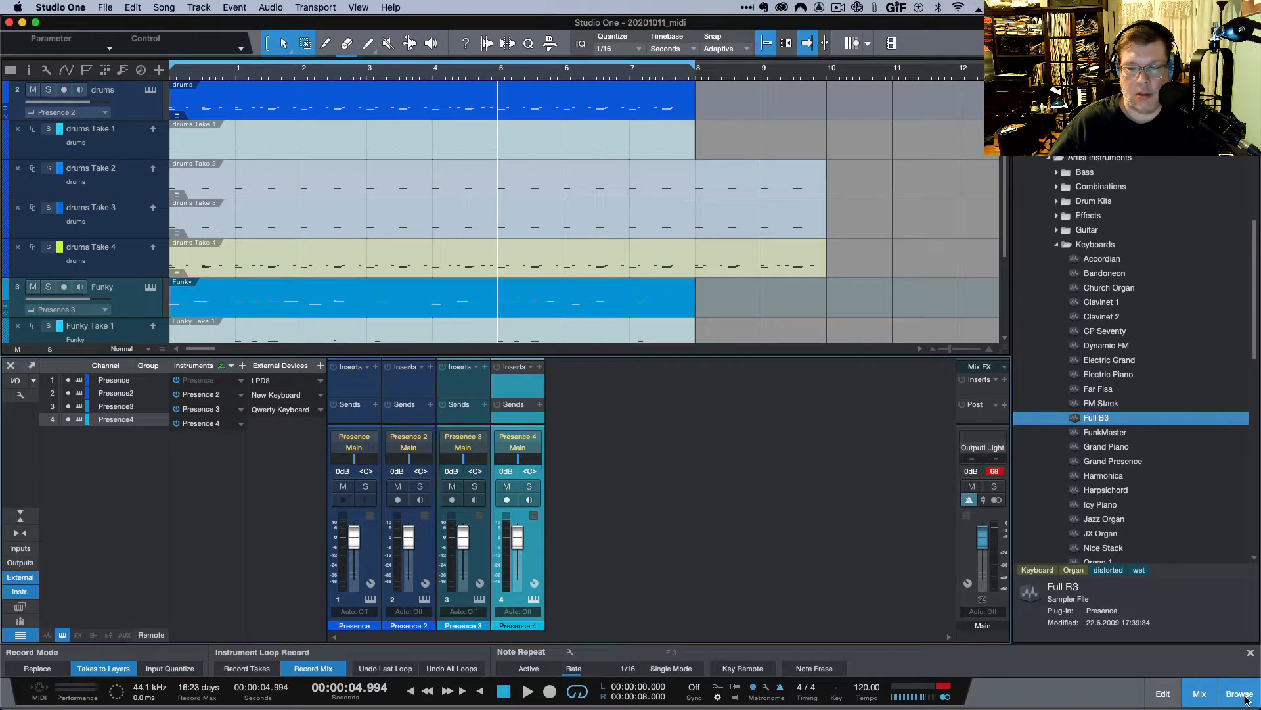
Step: Hide the browser and show the mixing console below the arrangement
{"action": "left_click", "coordinate": [1239, 694]}
{"action": "left_click", "coordinate": [1239, 694]}
{"action": "left_click", "coordinate": [1239, 693]}
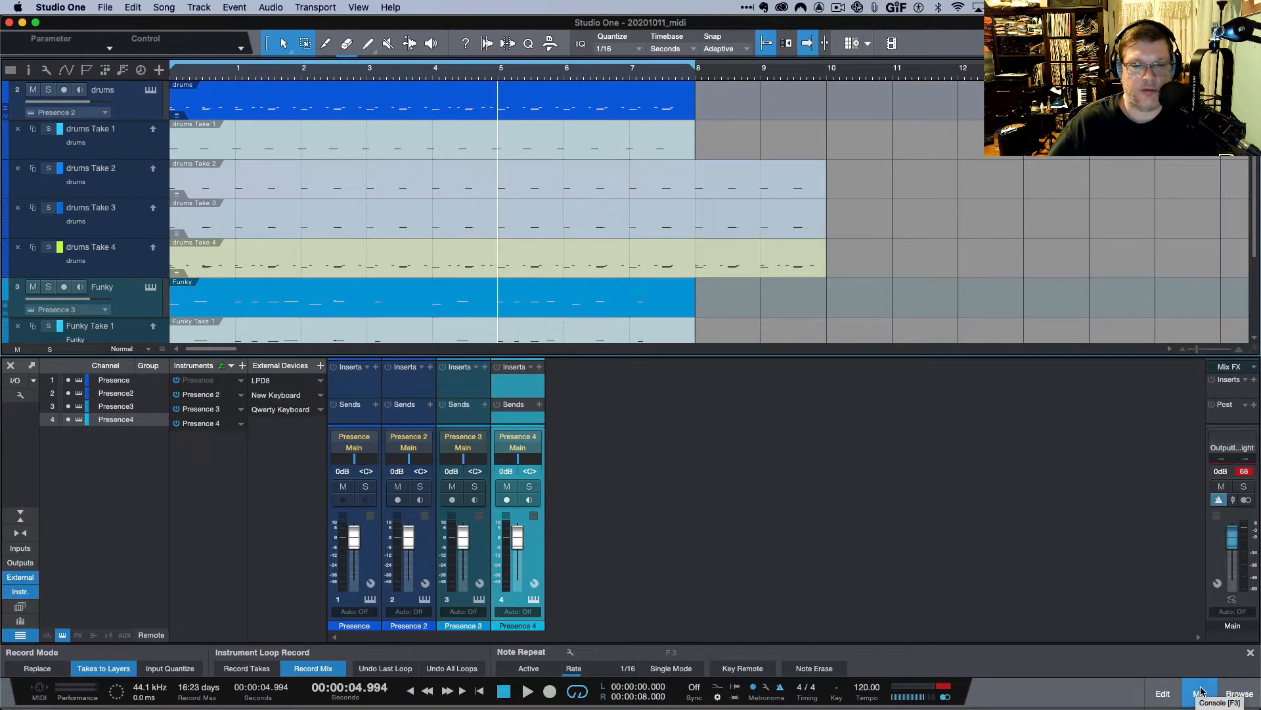
{"action": "left_click", "coordinate": [1172, 694]}
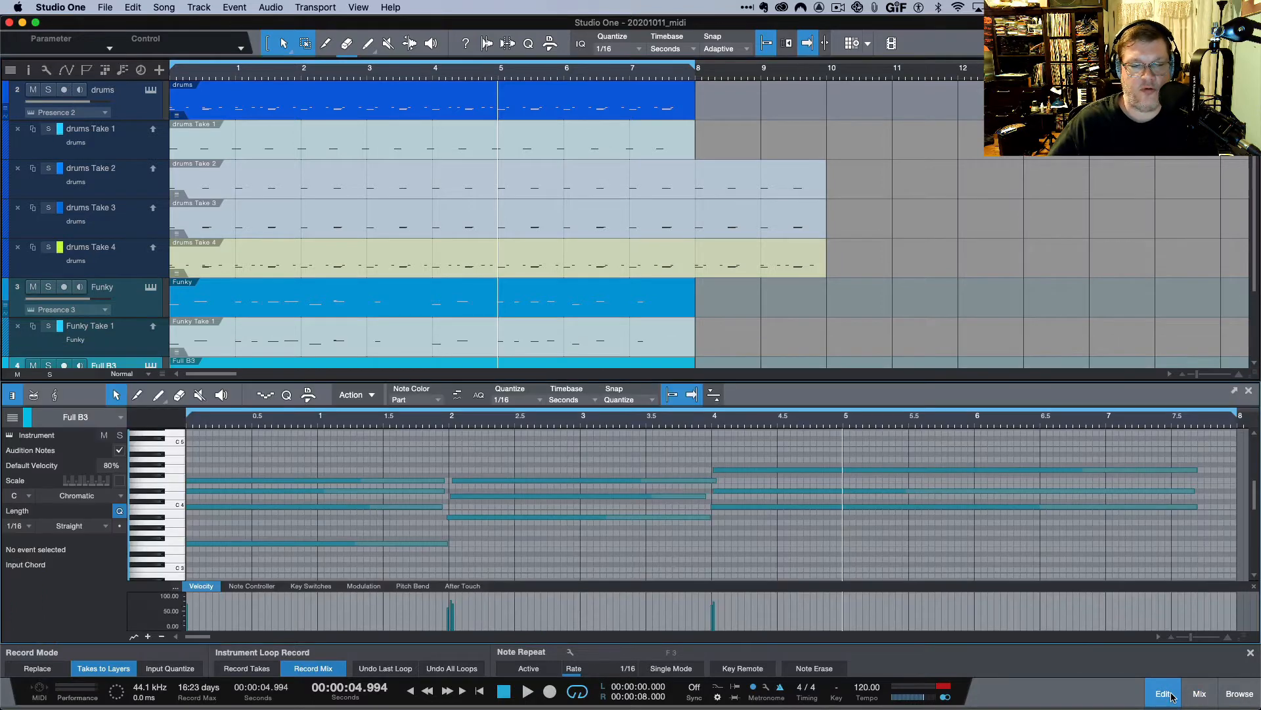
{"action": "left_click", "coordinate": [1194, 702]}
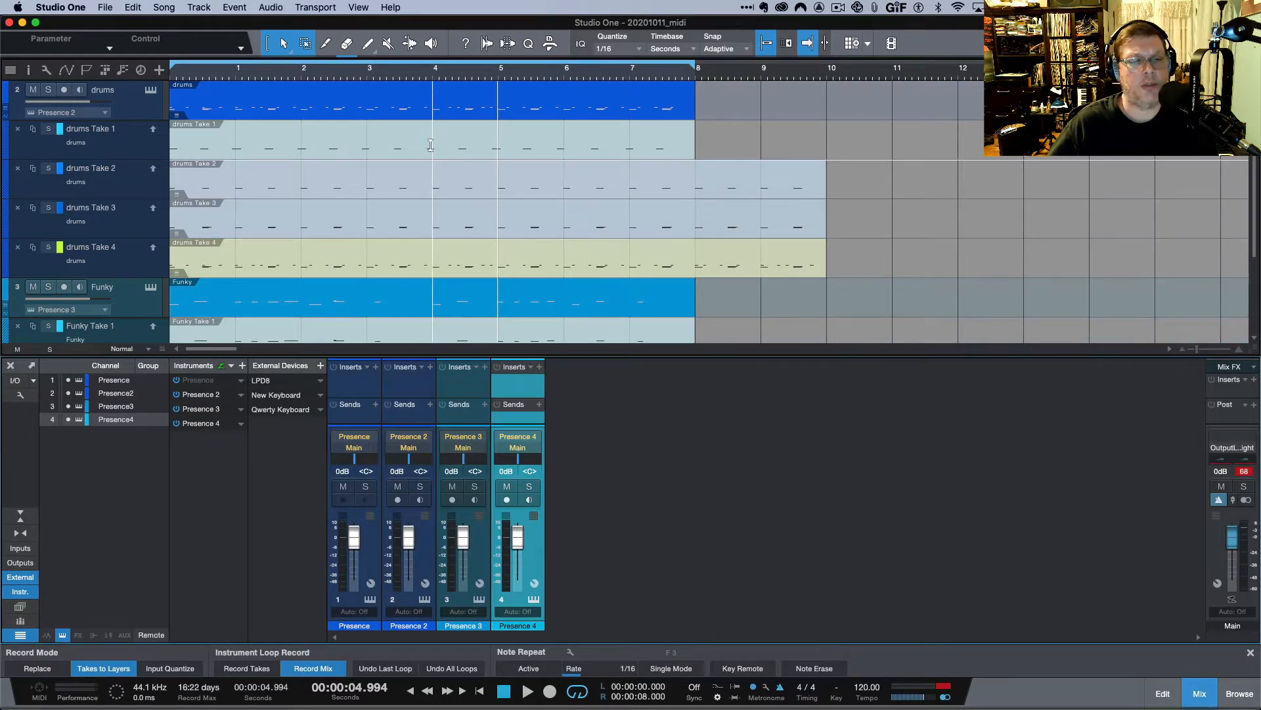
Step: Open the Funky track's main part in the note editor and play it back
{"action": "scroll", "coordinate": [460, 171], "scroll_direction": "down", "scroll_amount": 3}
{"action": "scroll", "coordinate": [430, 145], "scroll_direction": "down", "scroll_amount": 1}
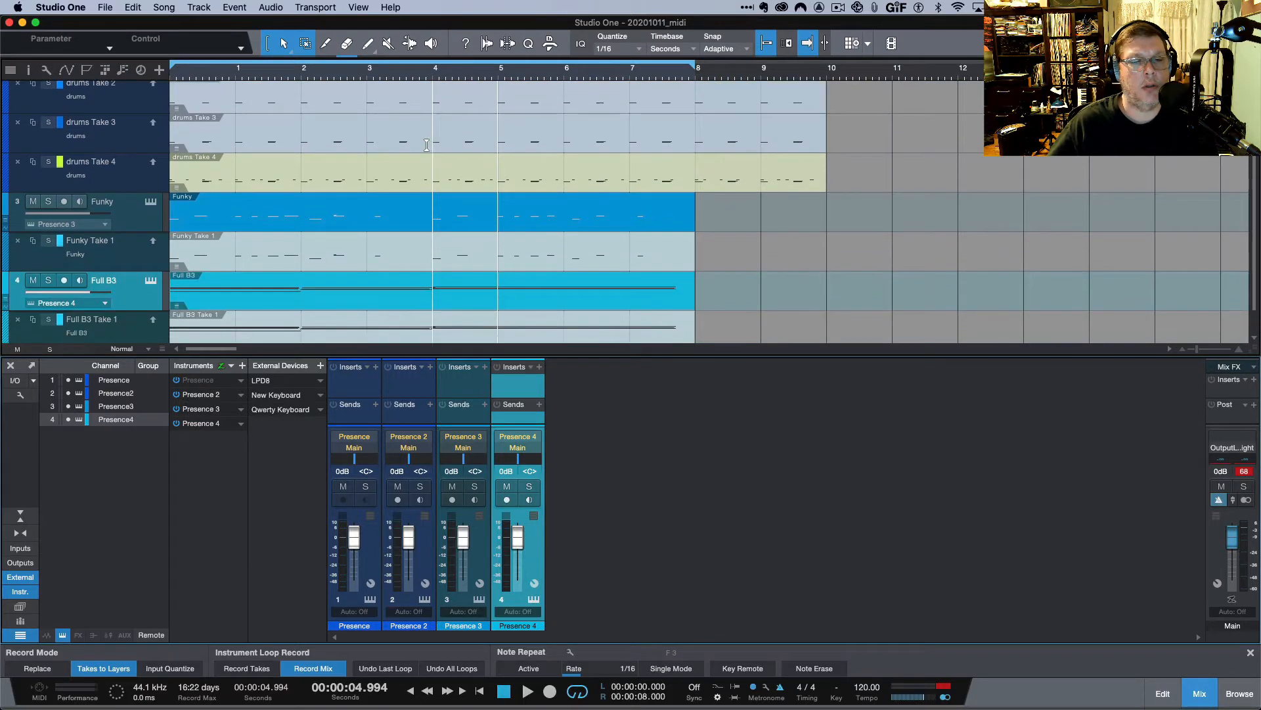
{"action": "double_click", "coordinate": [367, 228]}
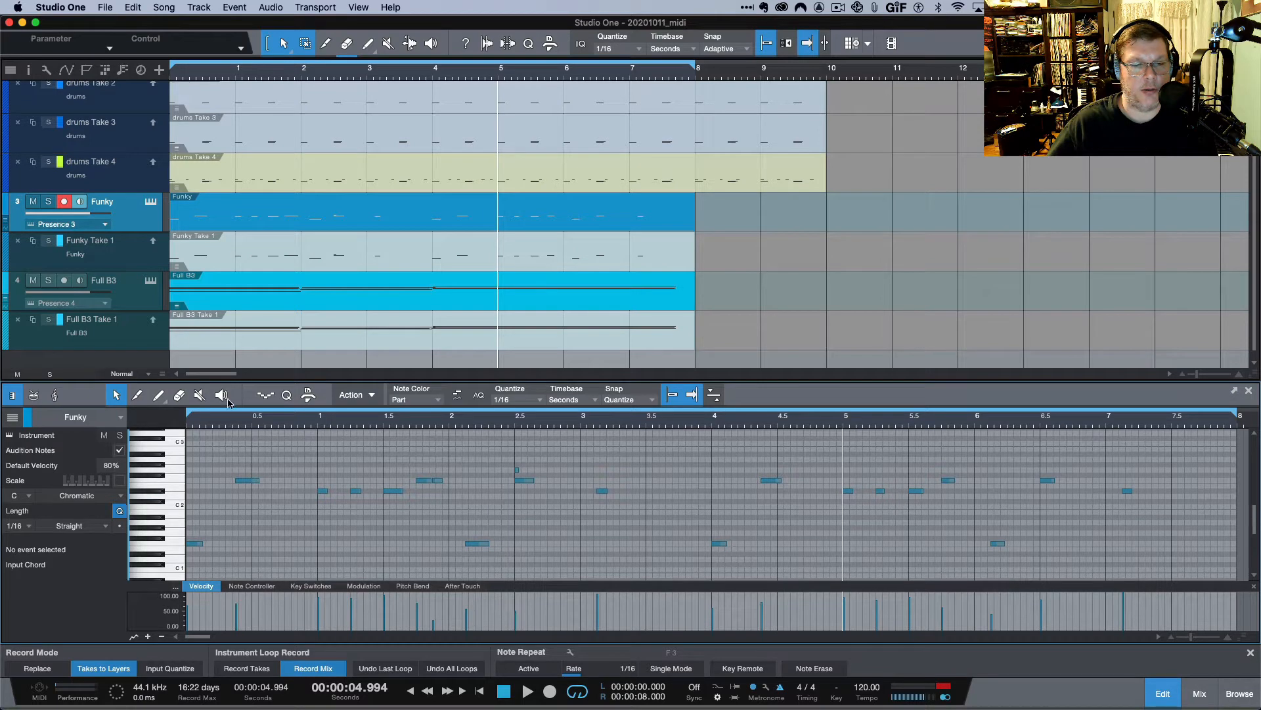
{"action": "left_click", "coordinate": [214, 423]}
{"action": "key", "text": "space"}
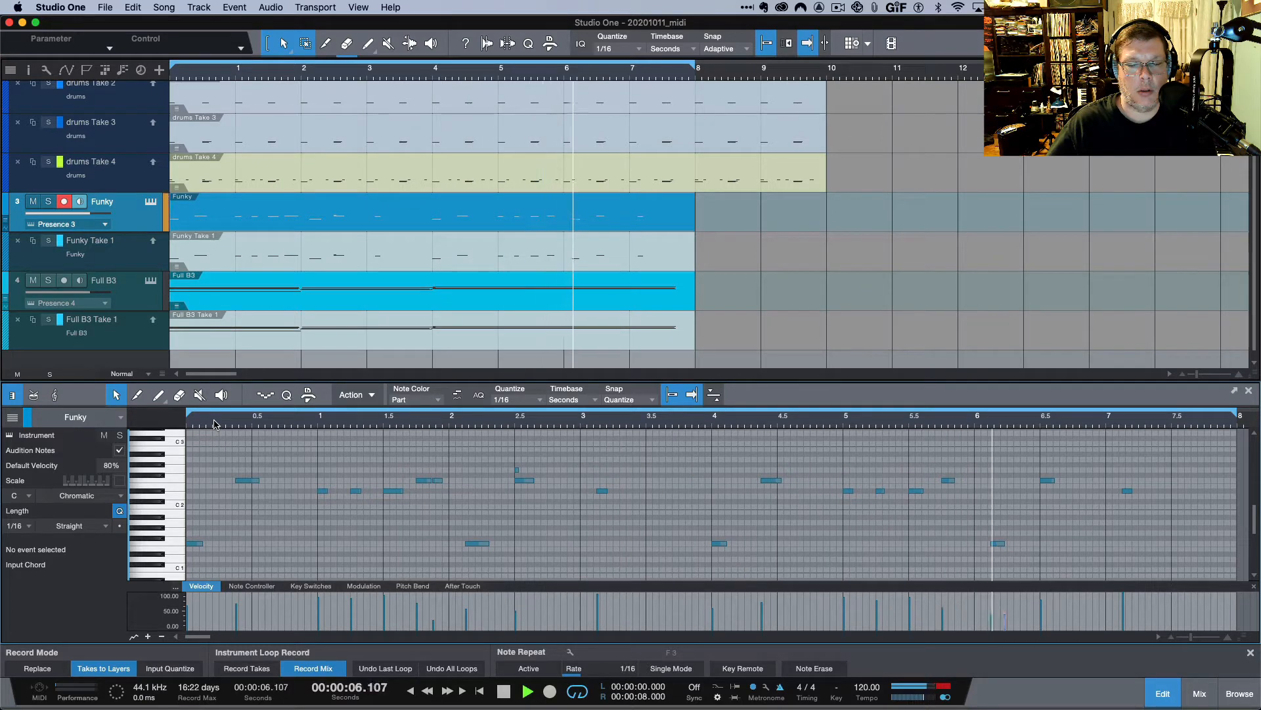
{"action": "key", "text": "space"}
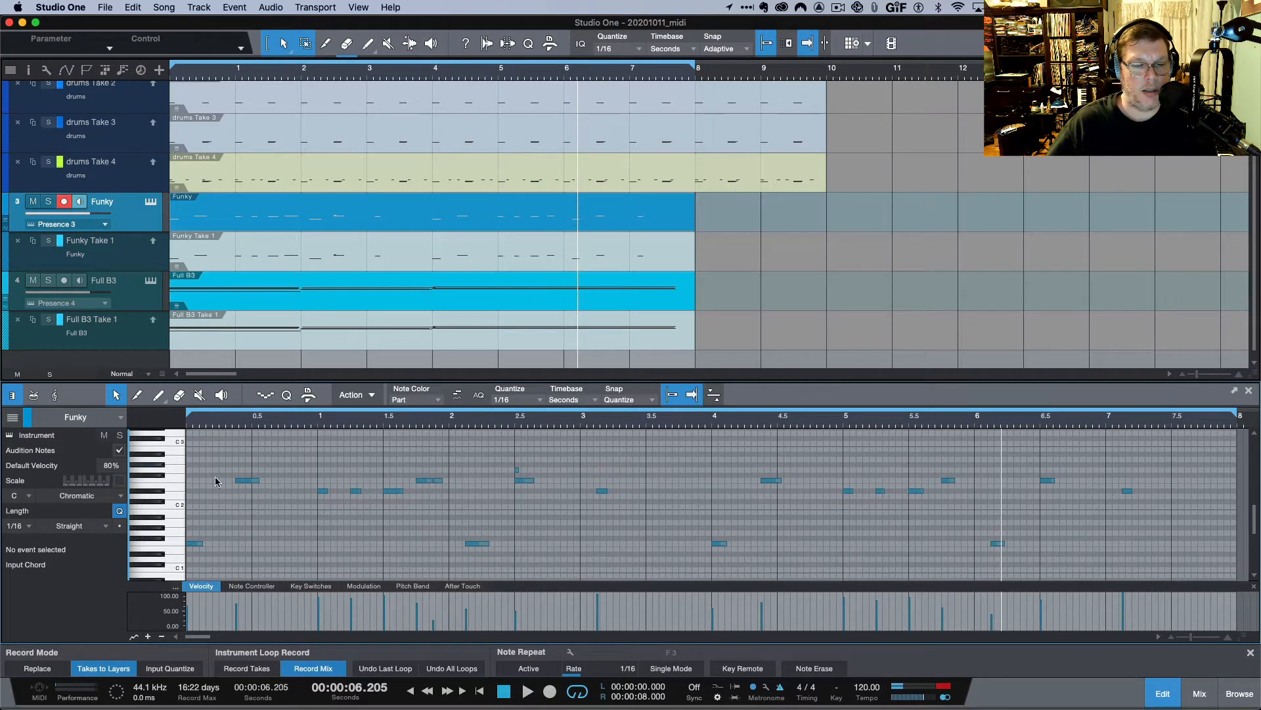
Step: Inspect the D#2 notes at 1.000 and 1.250 seconds and review the musical functions available for the first one
{"action": "left_click", "coordinate": [321, 492]}
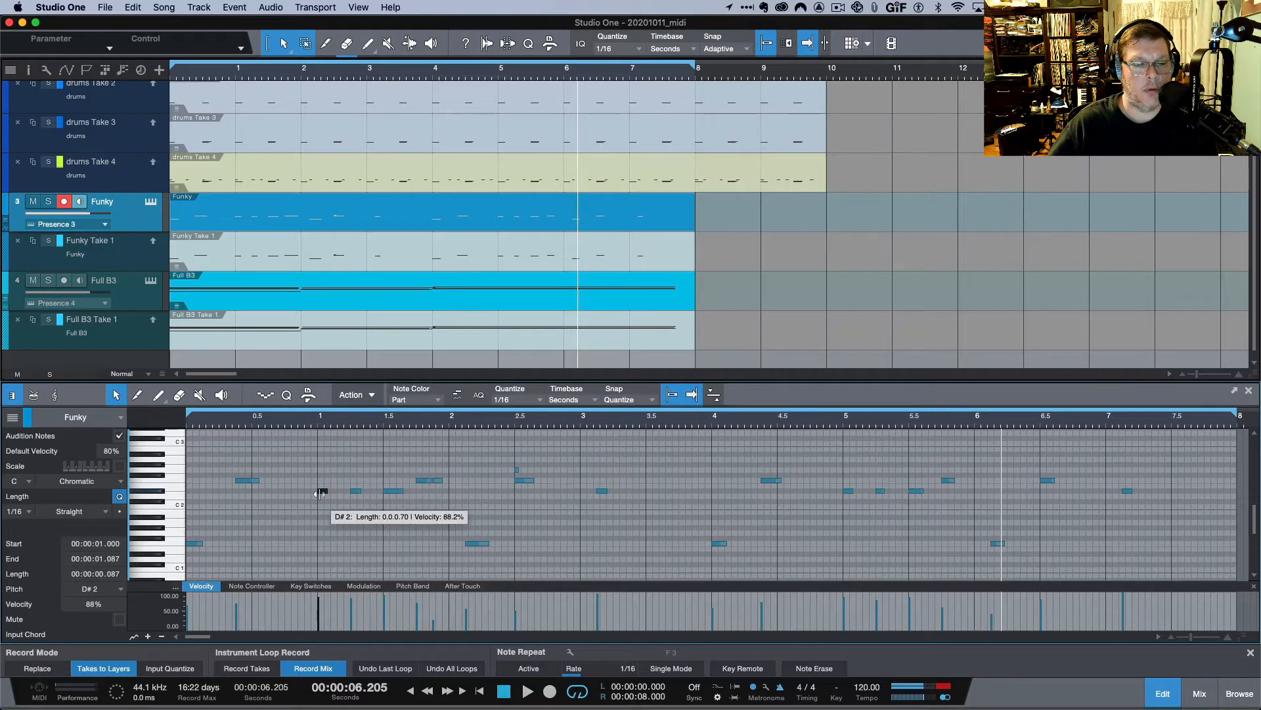
{"action": "left_click", "coordinate": [355, 491]}
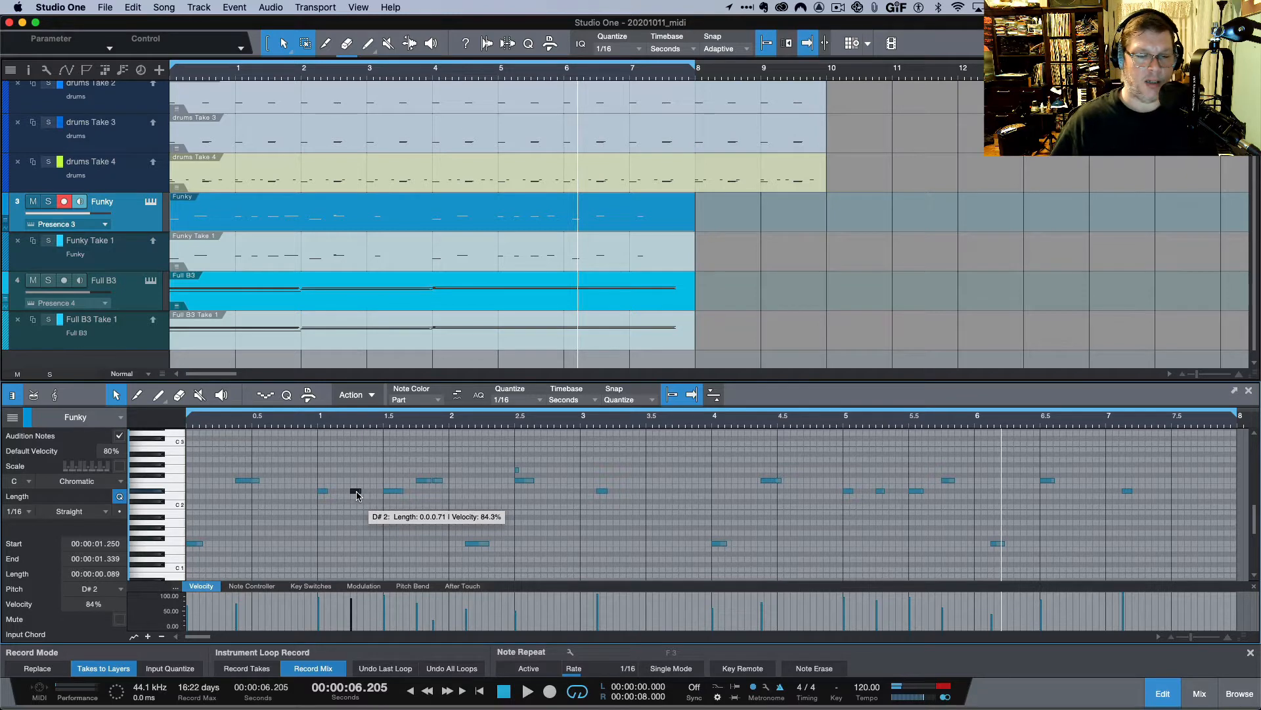
{"action": "left_click", "coordinate": [322, 492]}
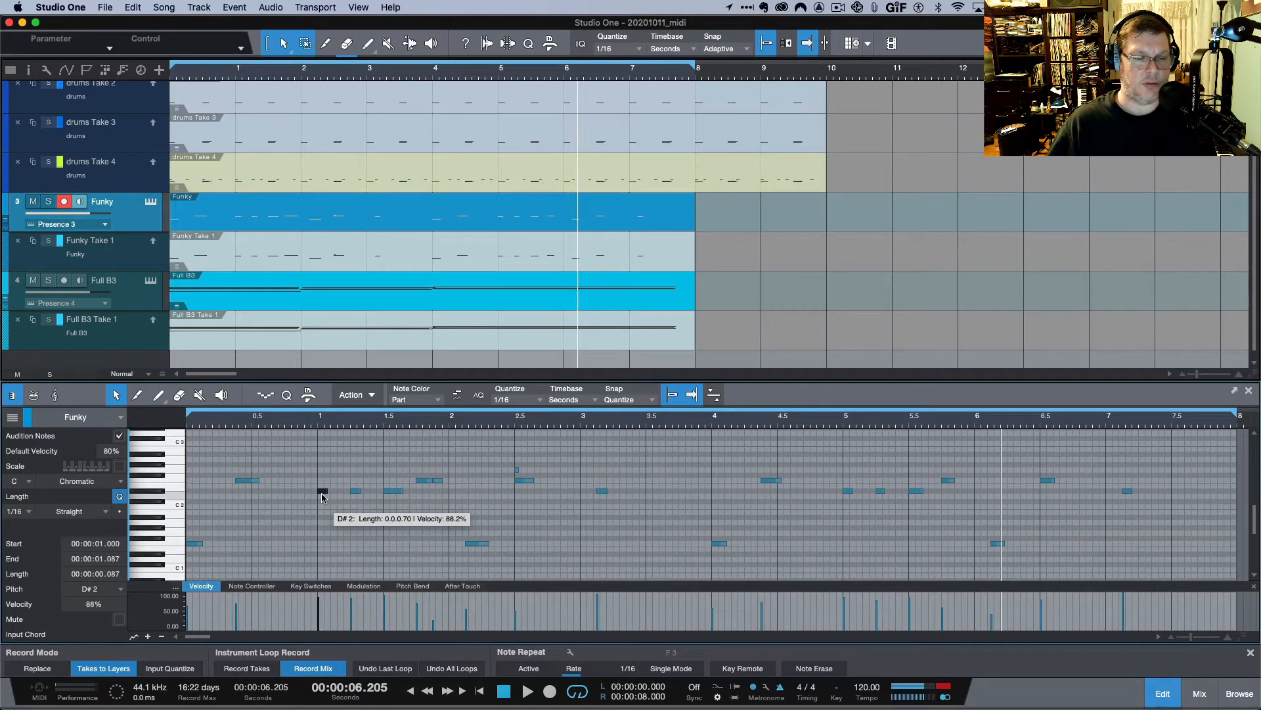
{"action": "left_click", "coordinate": [324, 491]}
{"action": "left_click", "coordinate": [324, 492]}
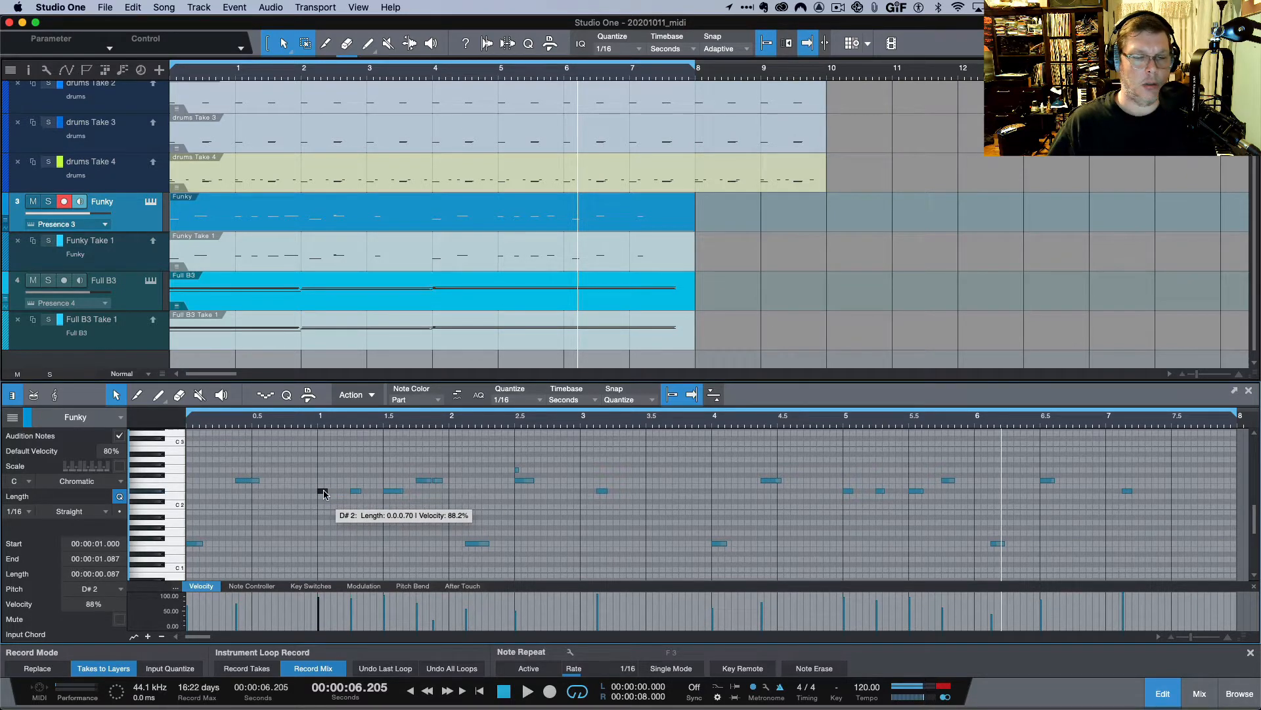
{"action": "right_click", "coordinate": [324, 493]}
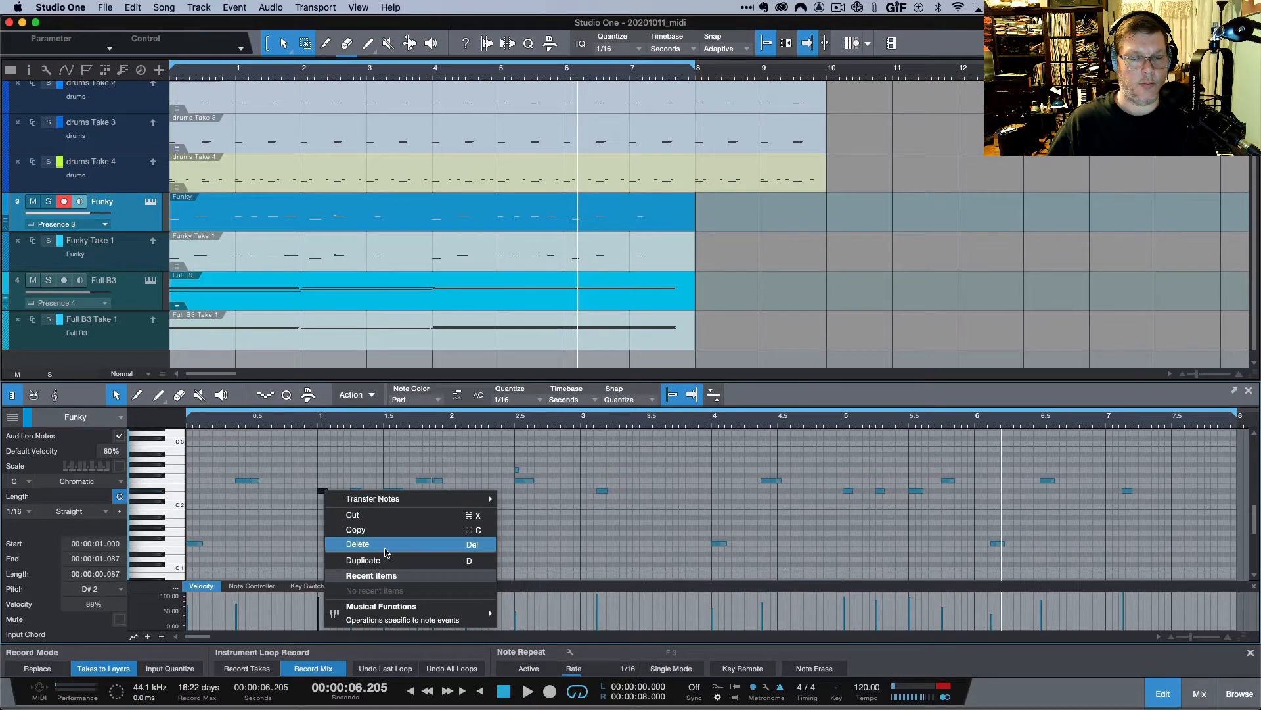
{"action": "mouse_move", "coordinate": [407, 612]}
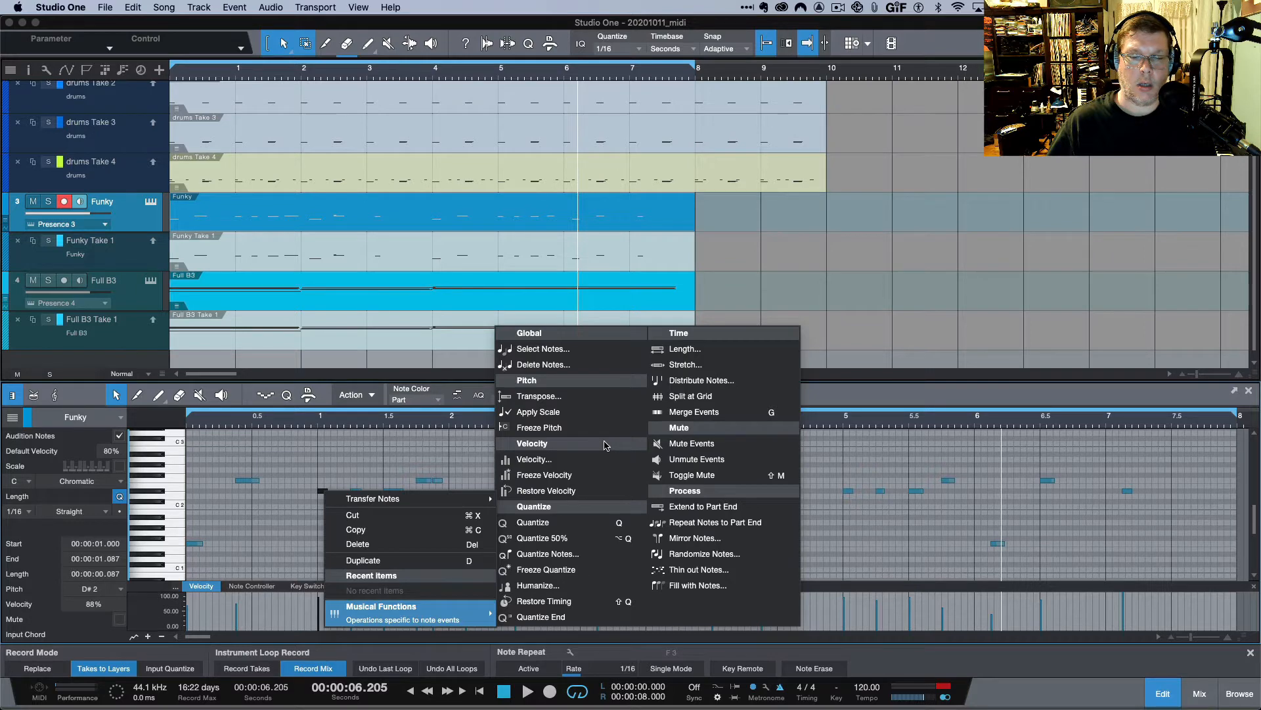
{"action": "left_click", "coordinate": [403, 453]}
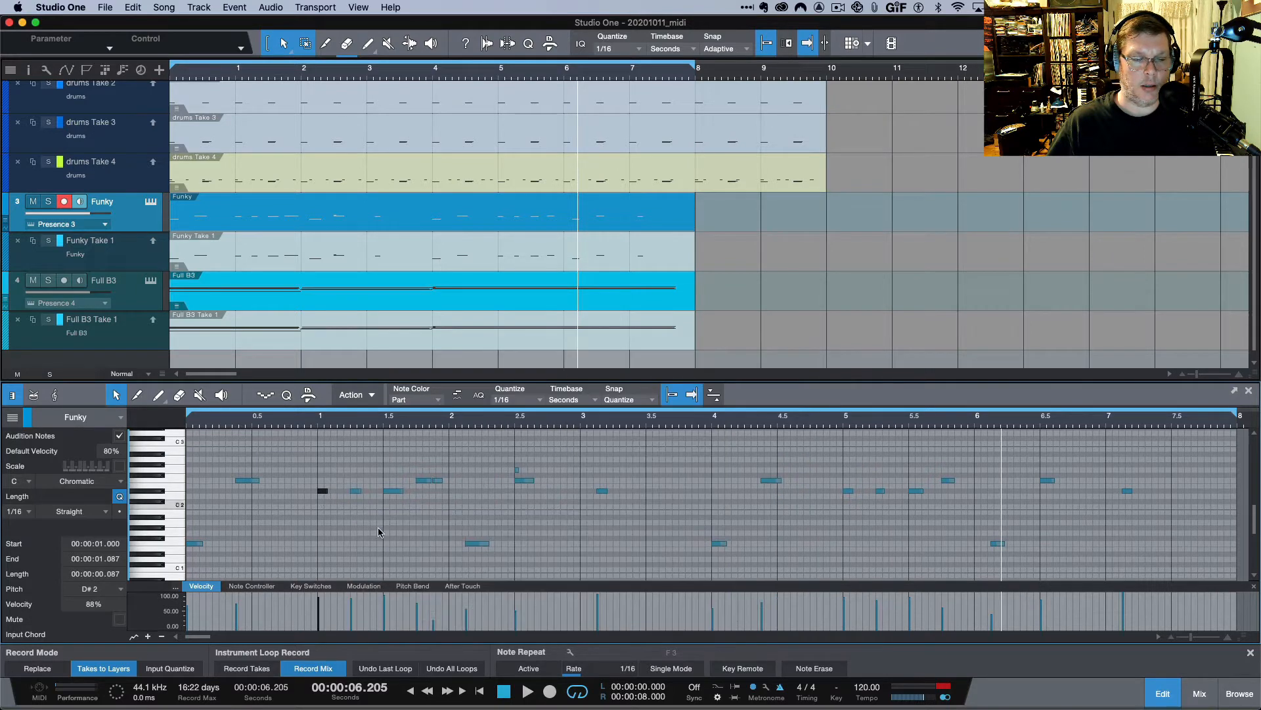
Step: Lower the velocity of the D#2 note at 1.000 seconds to 55% and play the part from the start
{"action": "mouse_move", "coordinate": [320, 604]}
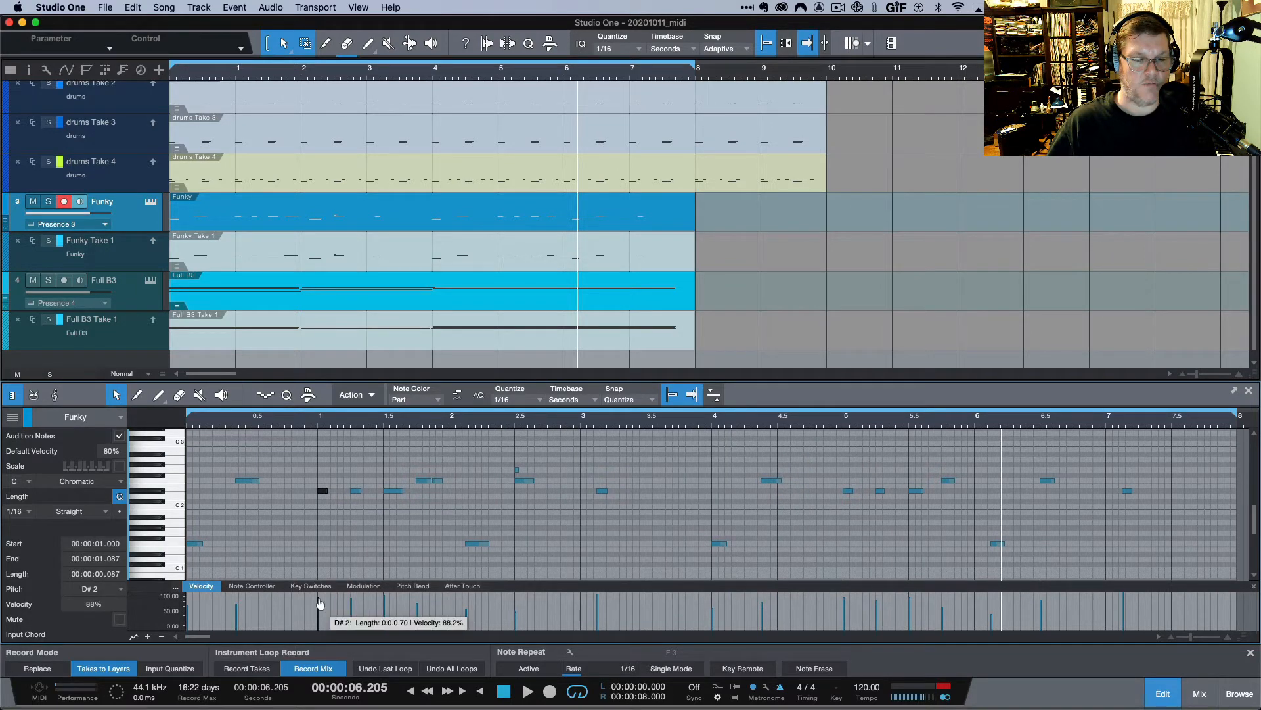
{"action": "left_click_drag", "start_coordinate": [320, 604], "coordinate": [320, 615]}
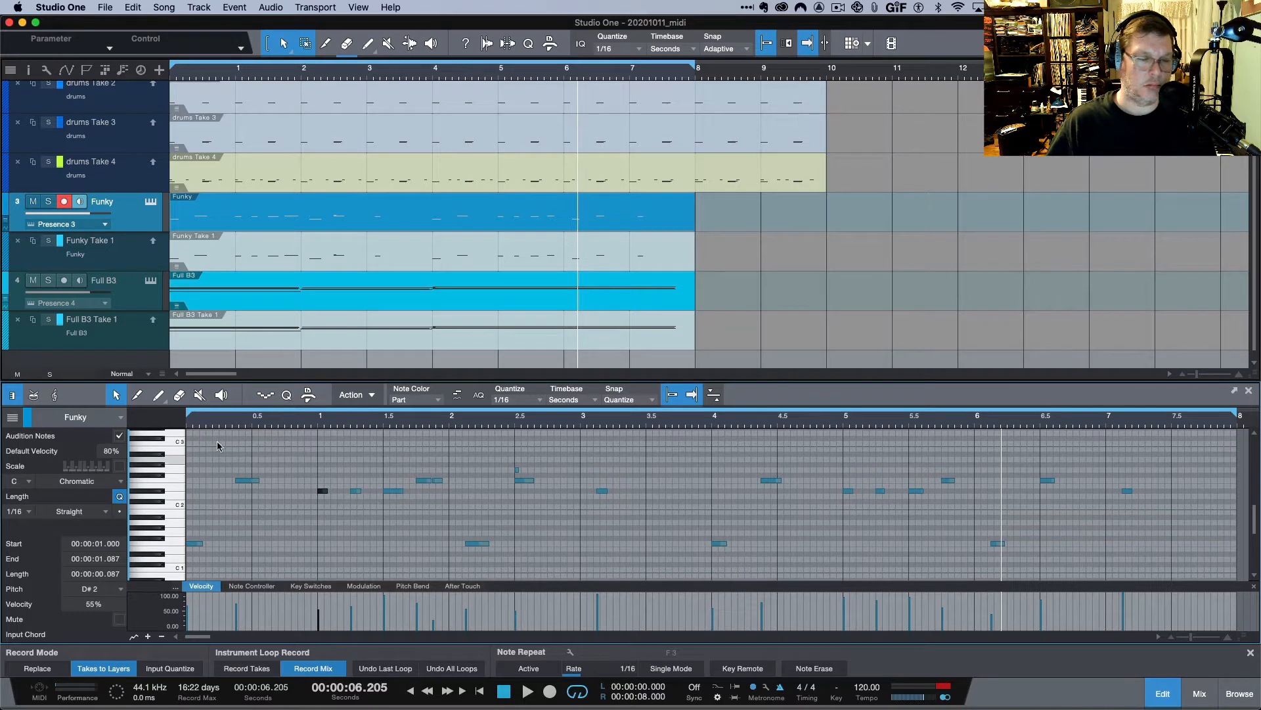
{"action": "left_click", "coordinate": [188, 426]}
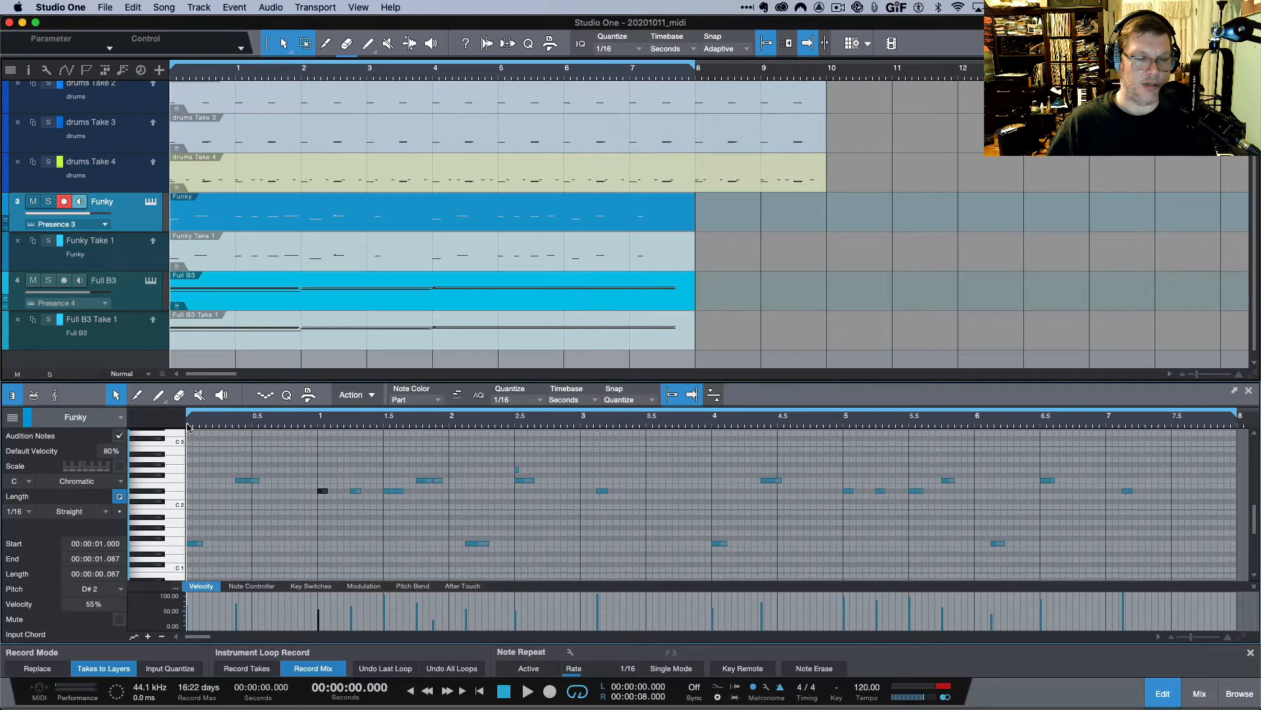
{"action": "key", "text": "space"}
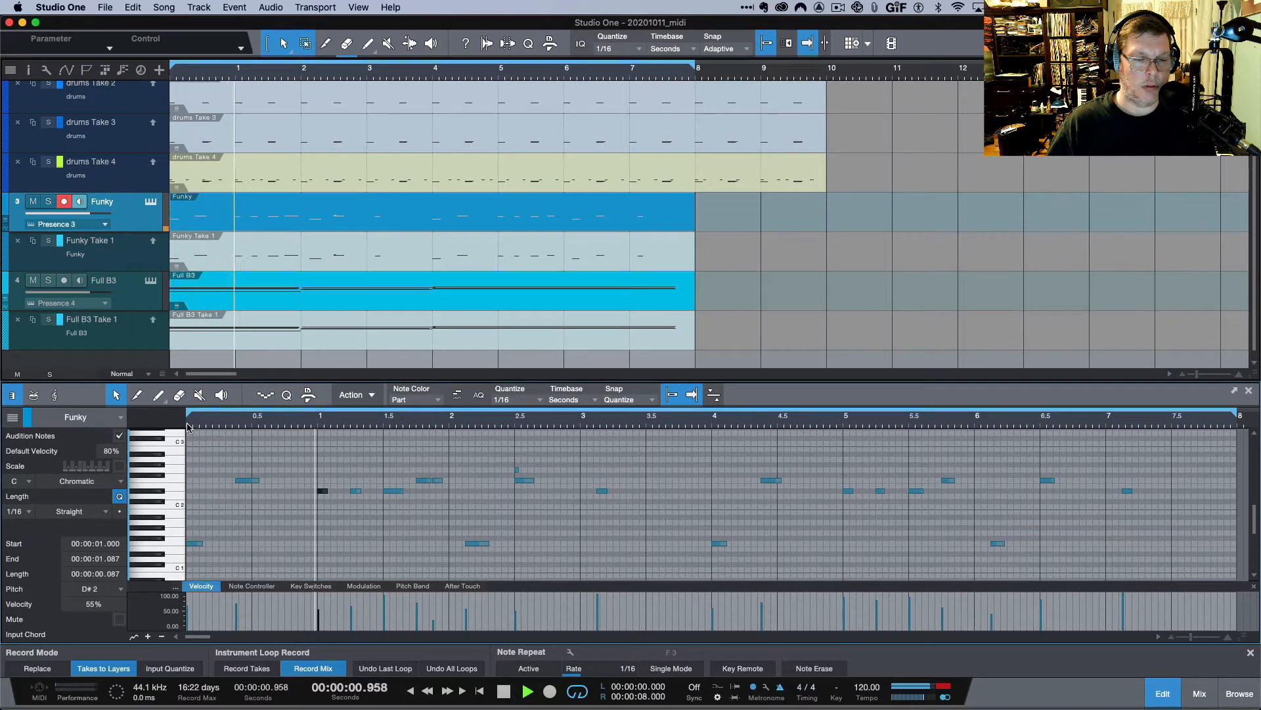
{"action": "key", "text": "space"}
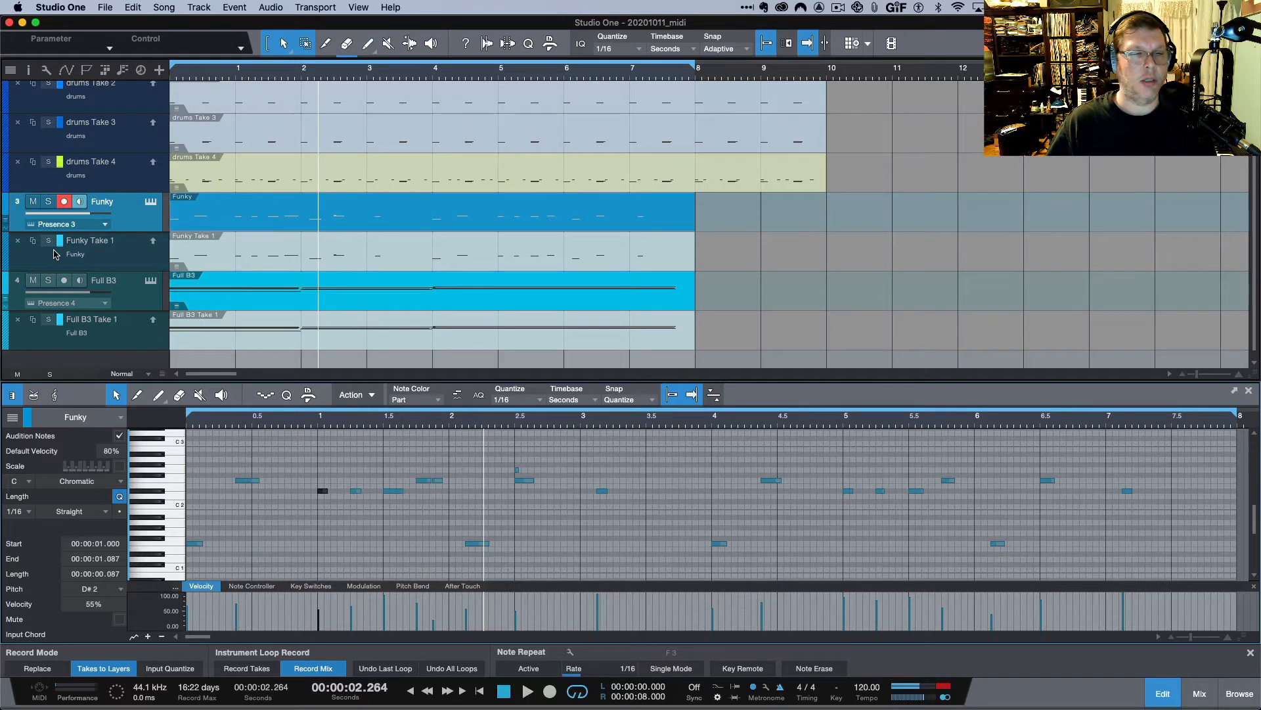
Step: Solo the Funky track with its recording disarmed and play it from the start
{"action": "left_click", "coordinate": [47, 206]}
{"action": "left_click", "coordinate": [64, 205]}
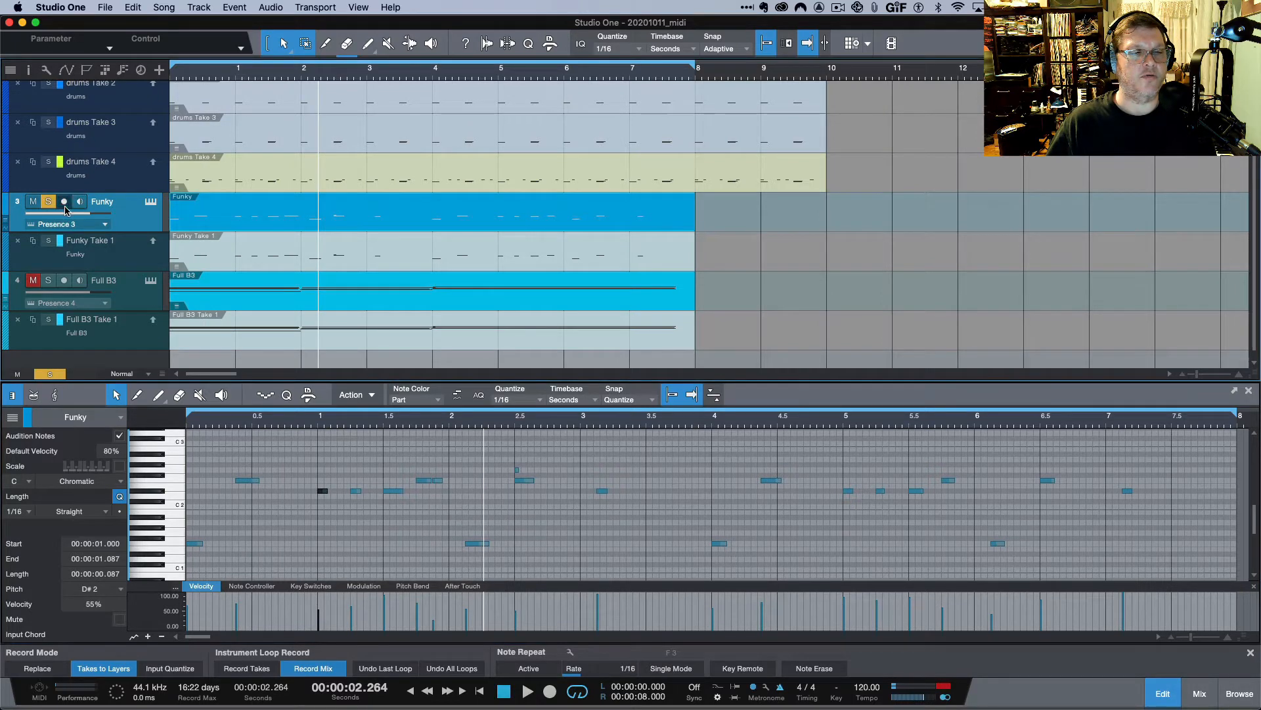
{"action": "key", "text": "Home"}
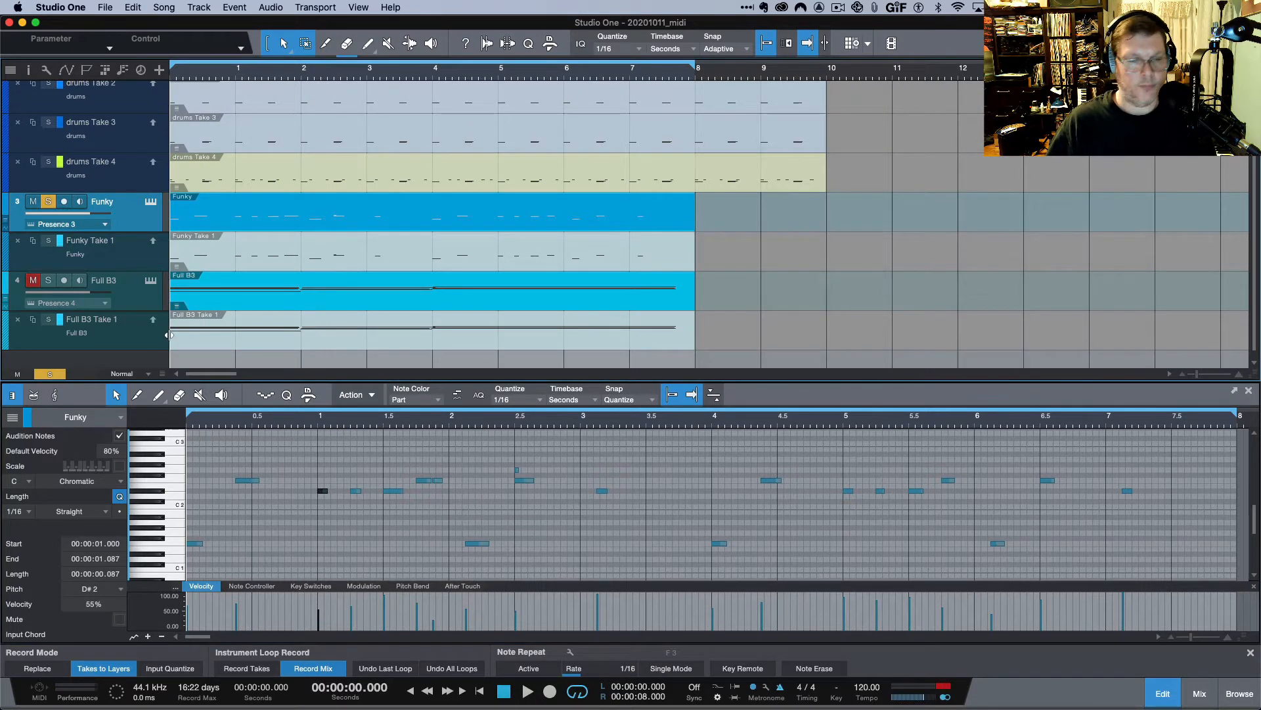
{"action": "key", "text": "space"}
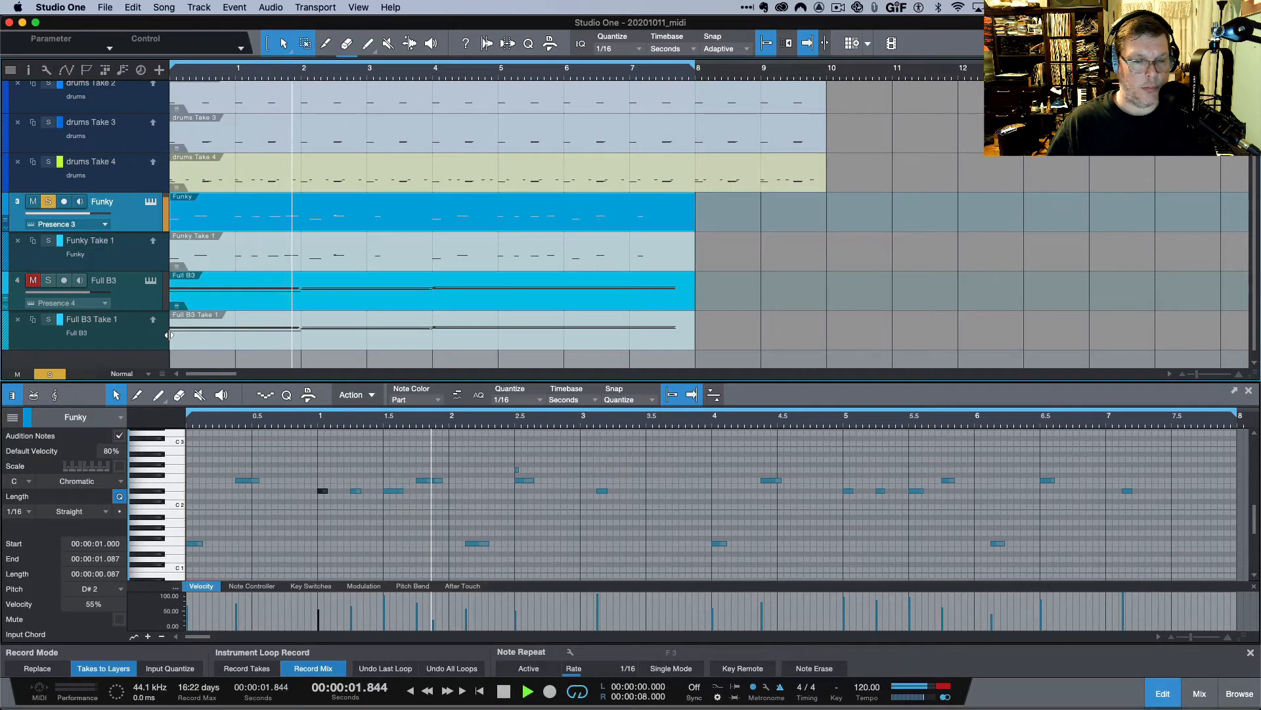
{"action": "key", "text": "space"}
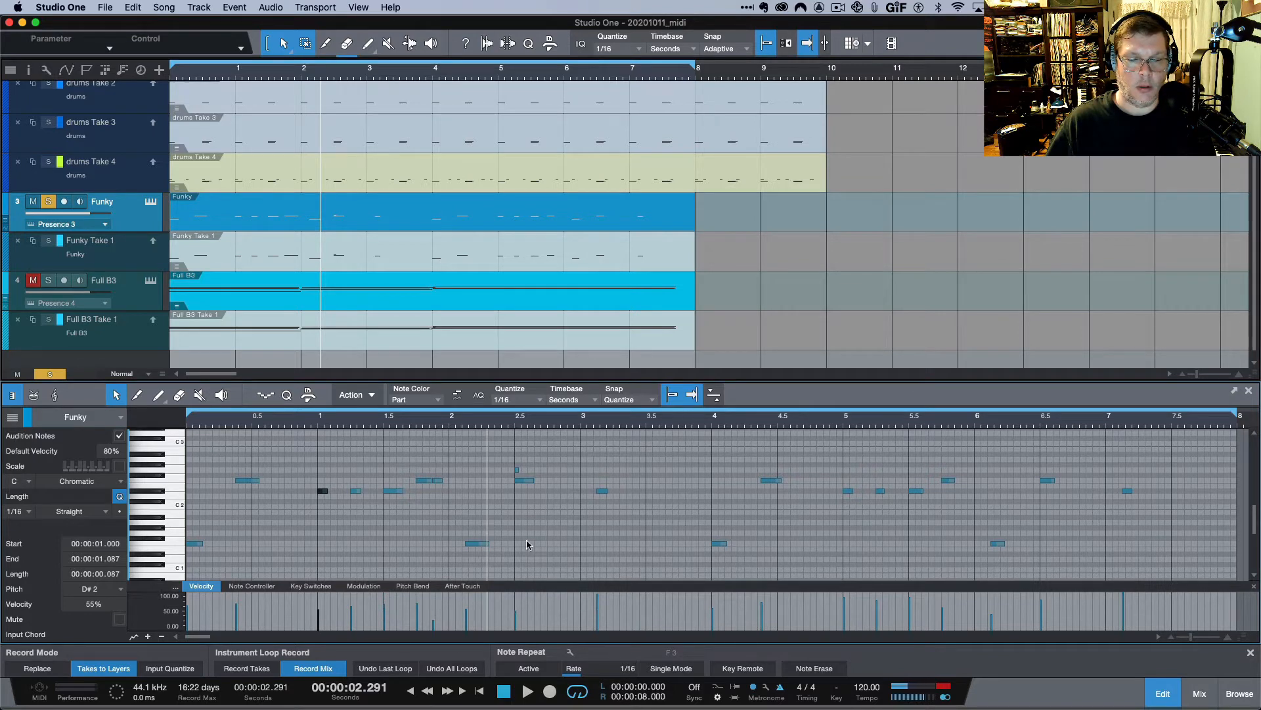
Step: Replay the soloed Funky part and delete the very short note at 2.5 seconds above the longer note
{"action": "key", "text": "space"}
{"action": "key", "text": "space"}
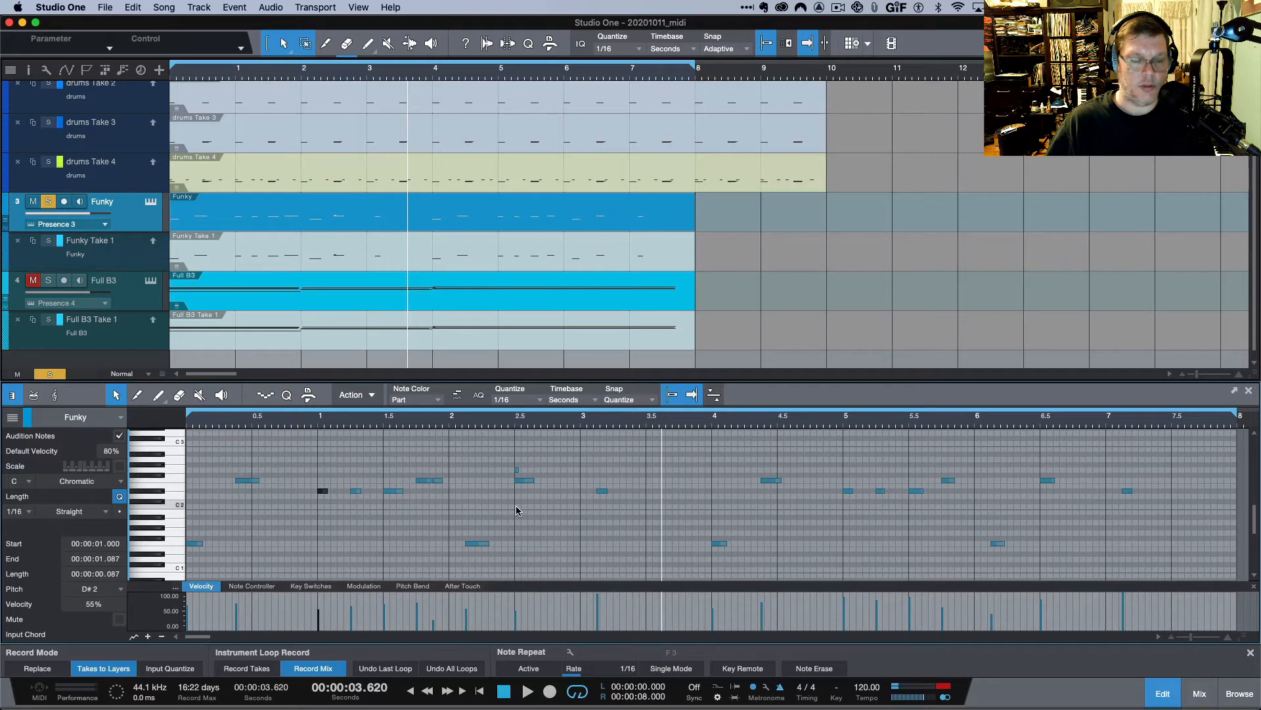
{"action": "key", "text": "comma"}
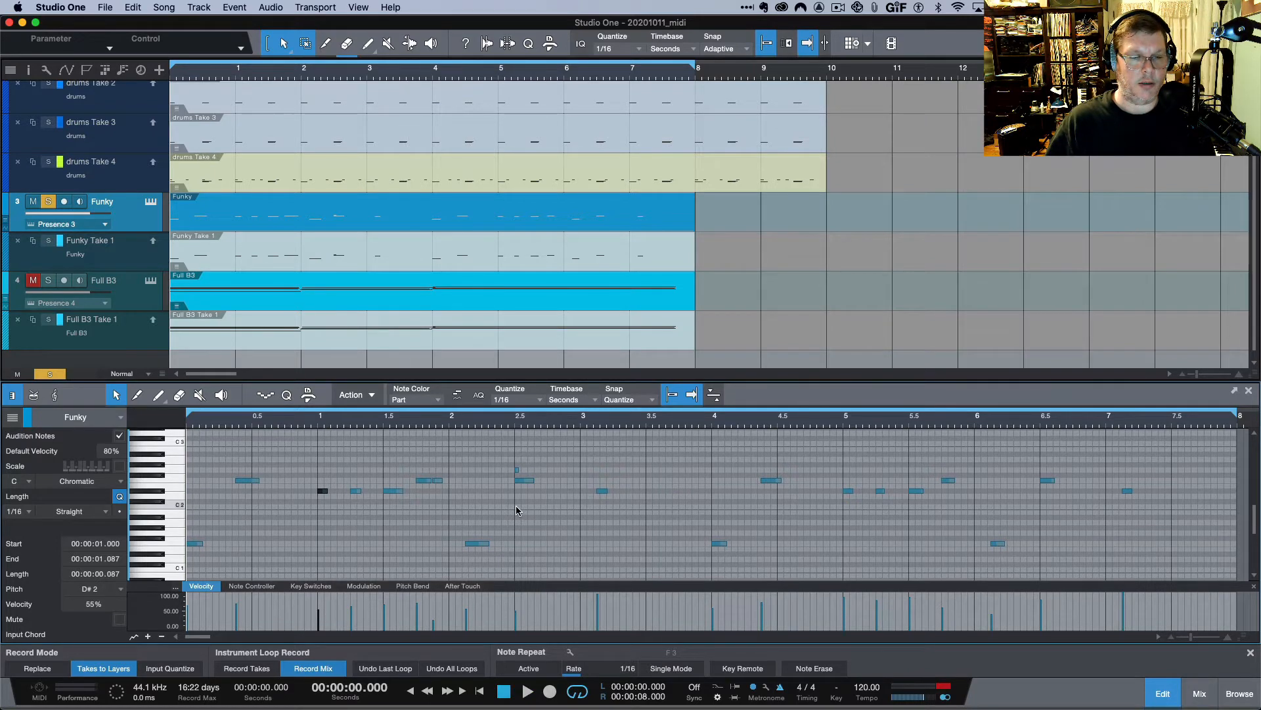
{"action": "key", "text": "space"}
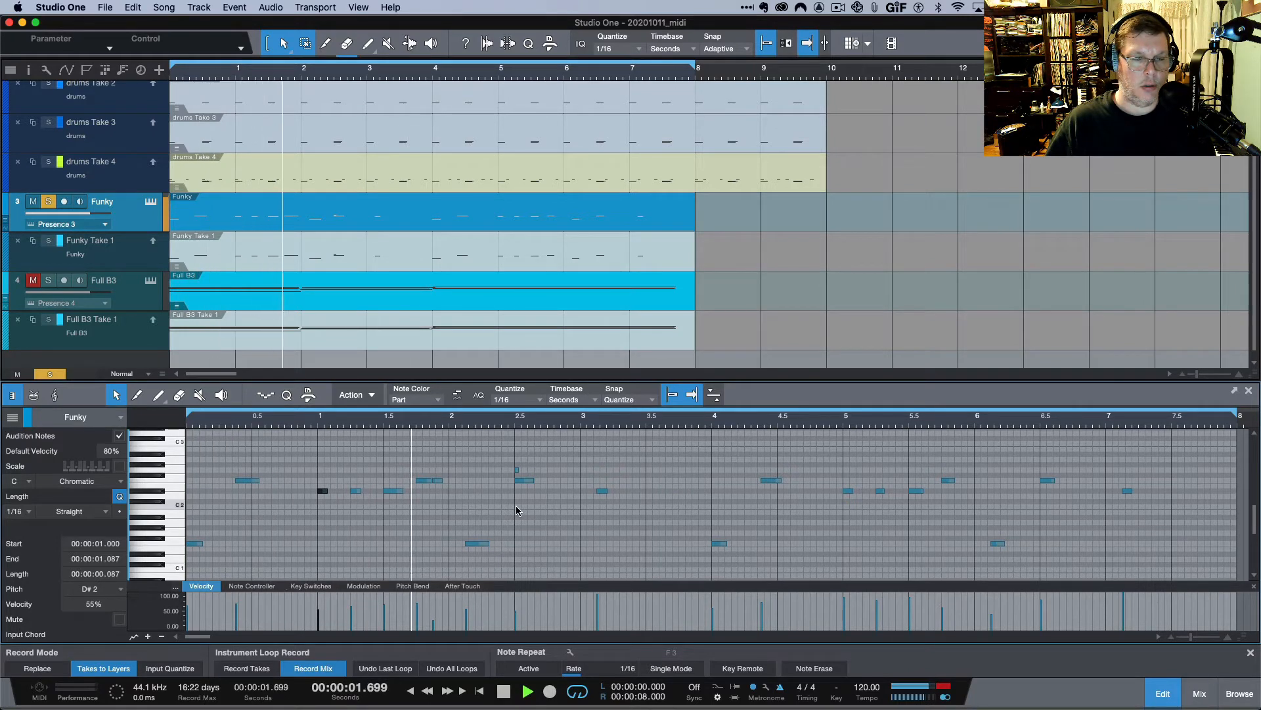
{"action": "key", "text": "space"}
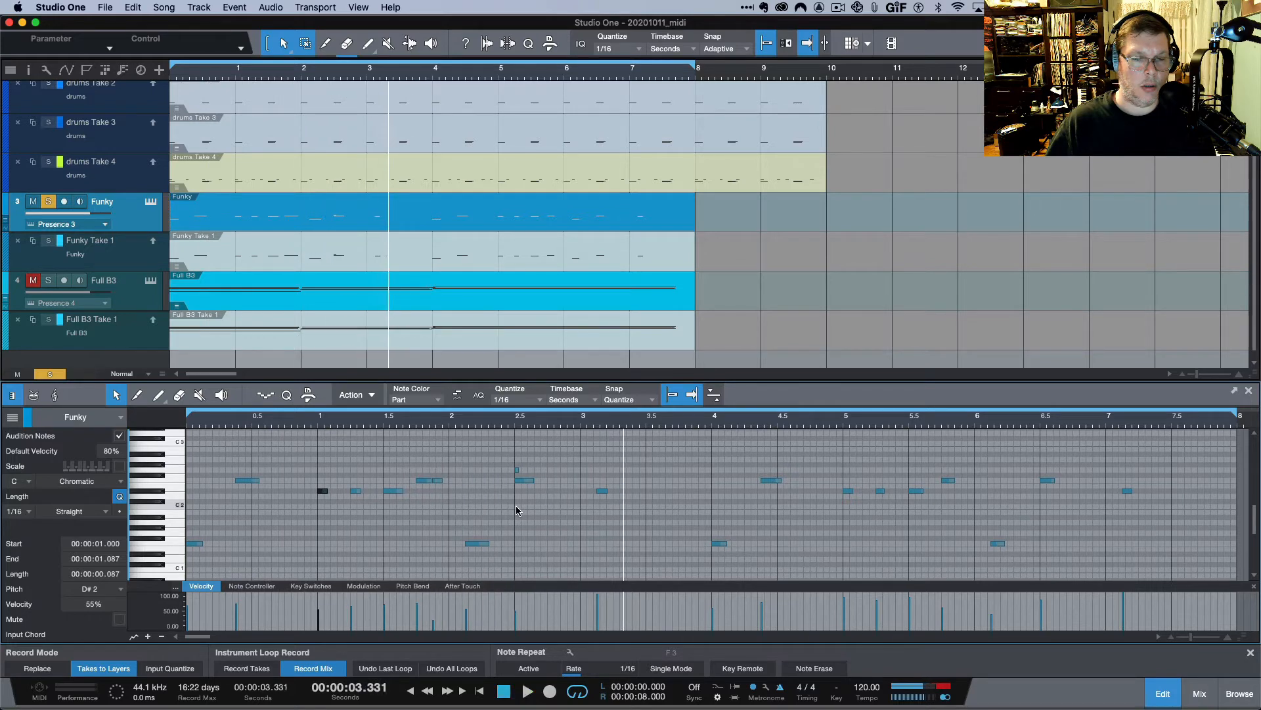
{"action": "left_click", "coordinate": [516, 470]}
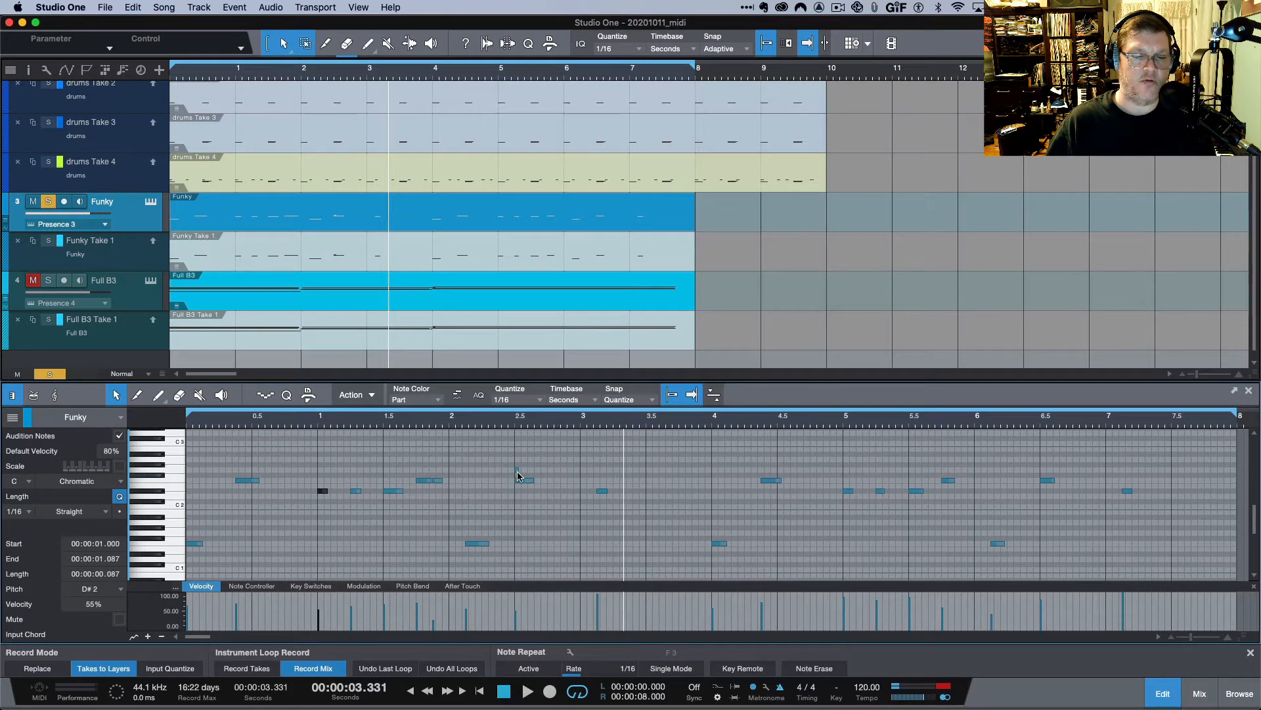
Step: Move the D#2 note at 3.125 seconds up to G#2
{"action": "left_click", "coordinate": [602, 490]}
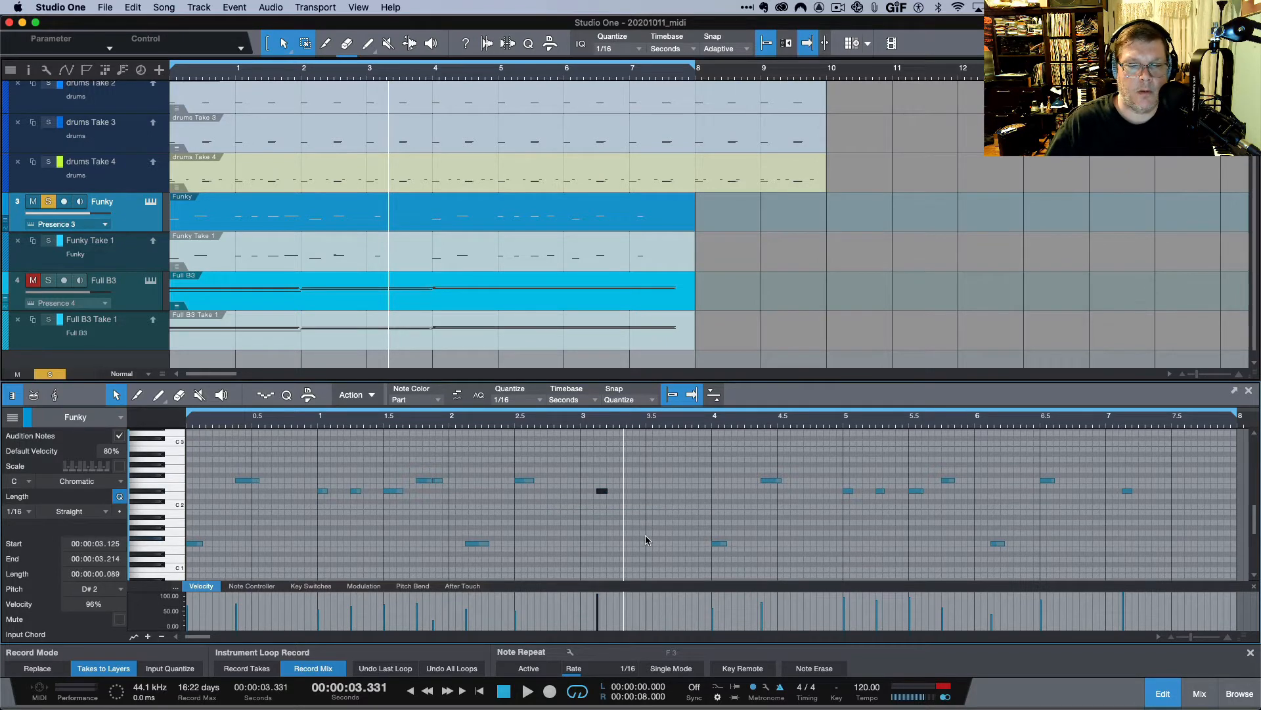
{"action": "left_click", "coordinate": [601, 491]}
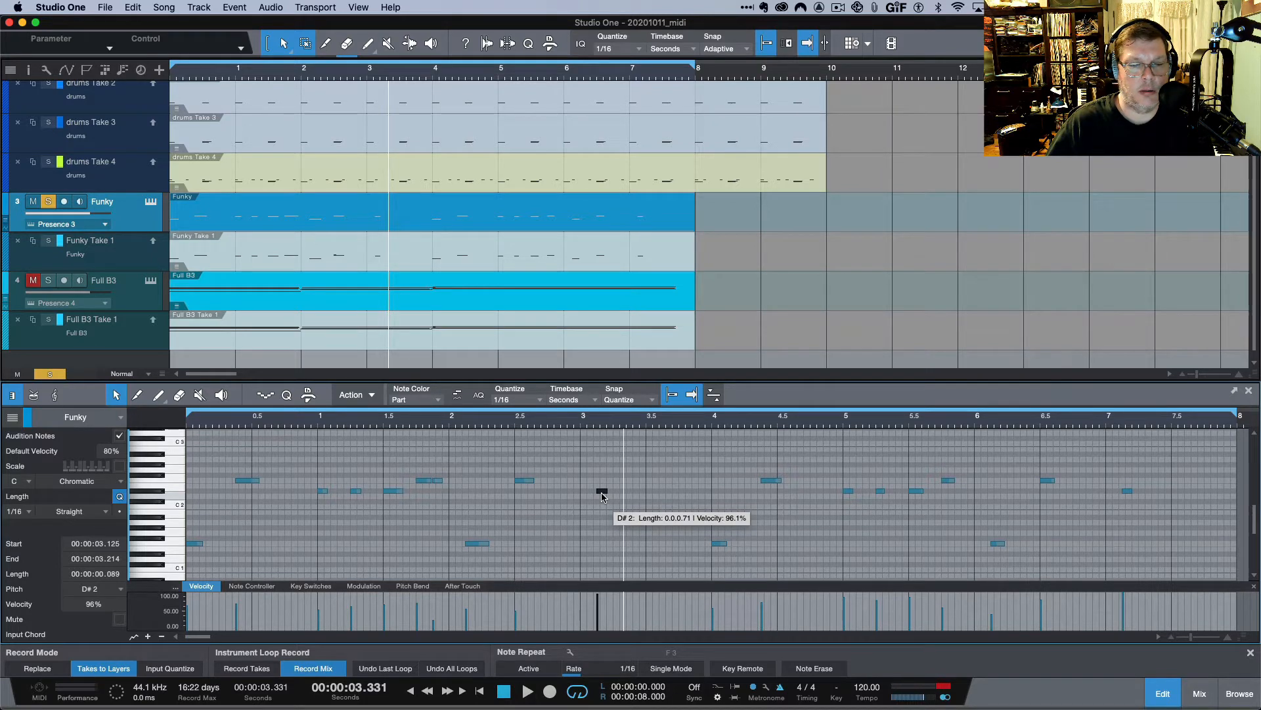
{"action": "scroll", "coordinate": [601, 492], "scroll_direction": "up", "scroll_amount": 2}
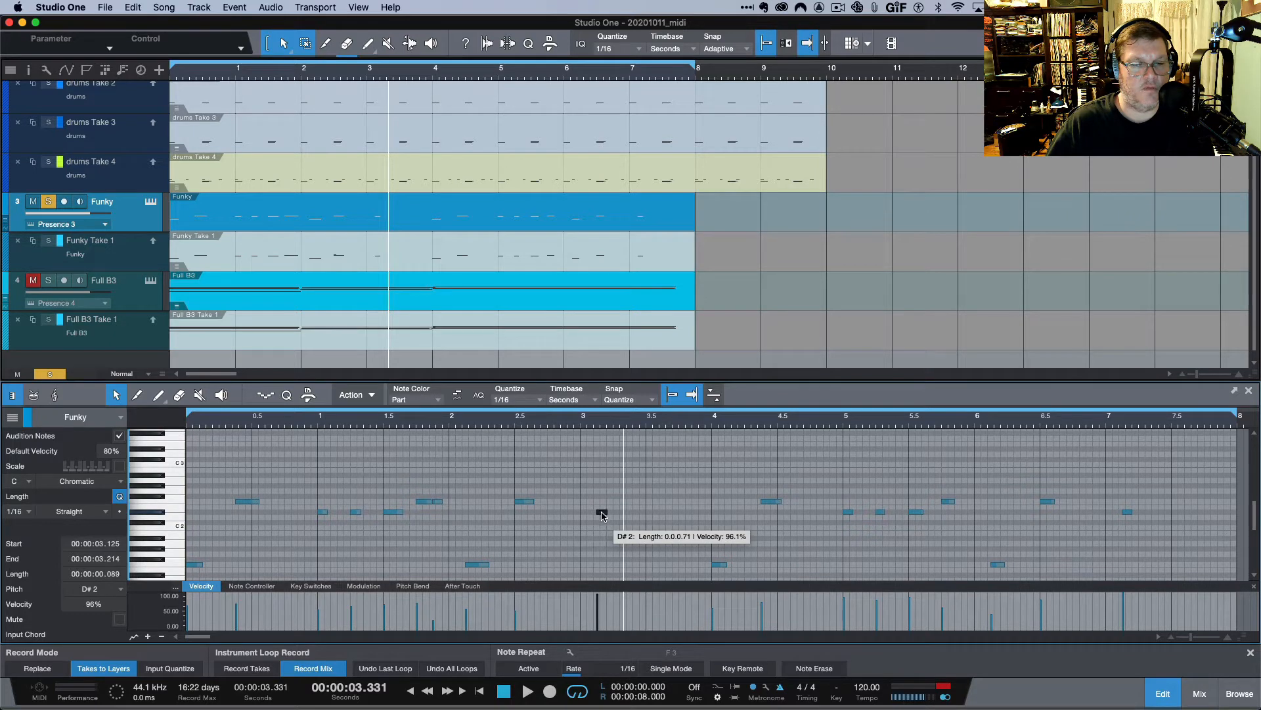
{"action": "left_click_drag", "start_coordinate": [602, 513], "coordinate": [603, 490]}
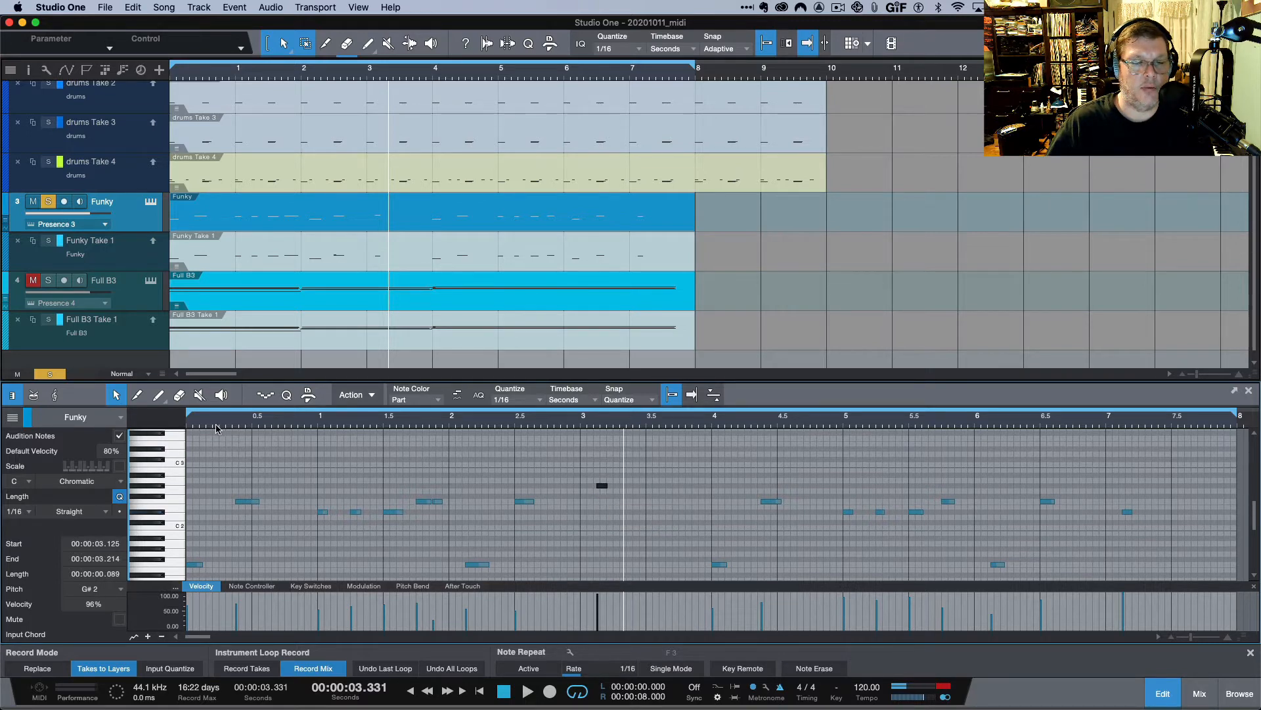
Step: Play back the Funky part and lower the velocity of the G#2 note at 3.125 seconds to 78%
{"action": "key", "text": "space"}
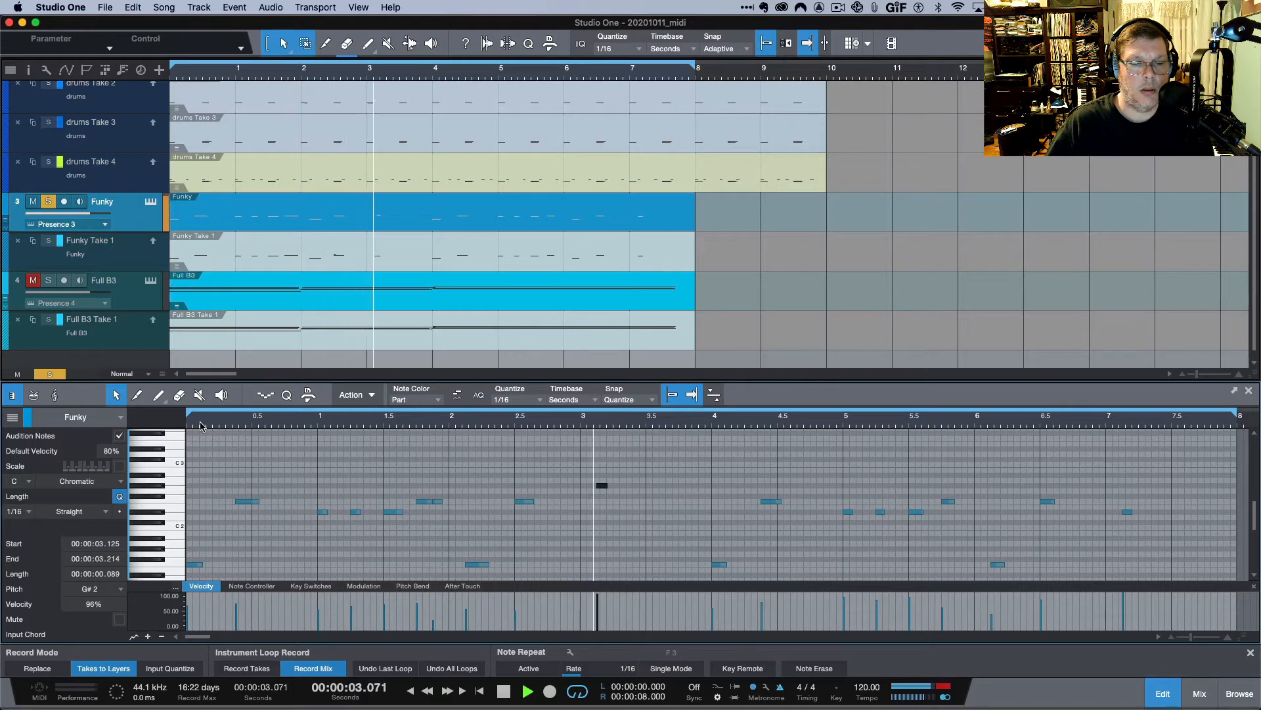
{"action": "key", "text": "space"}
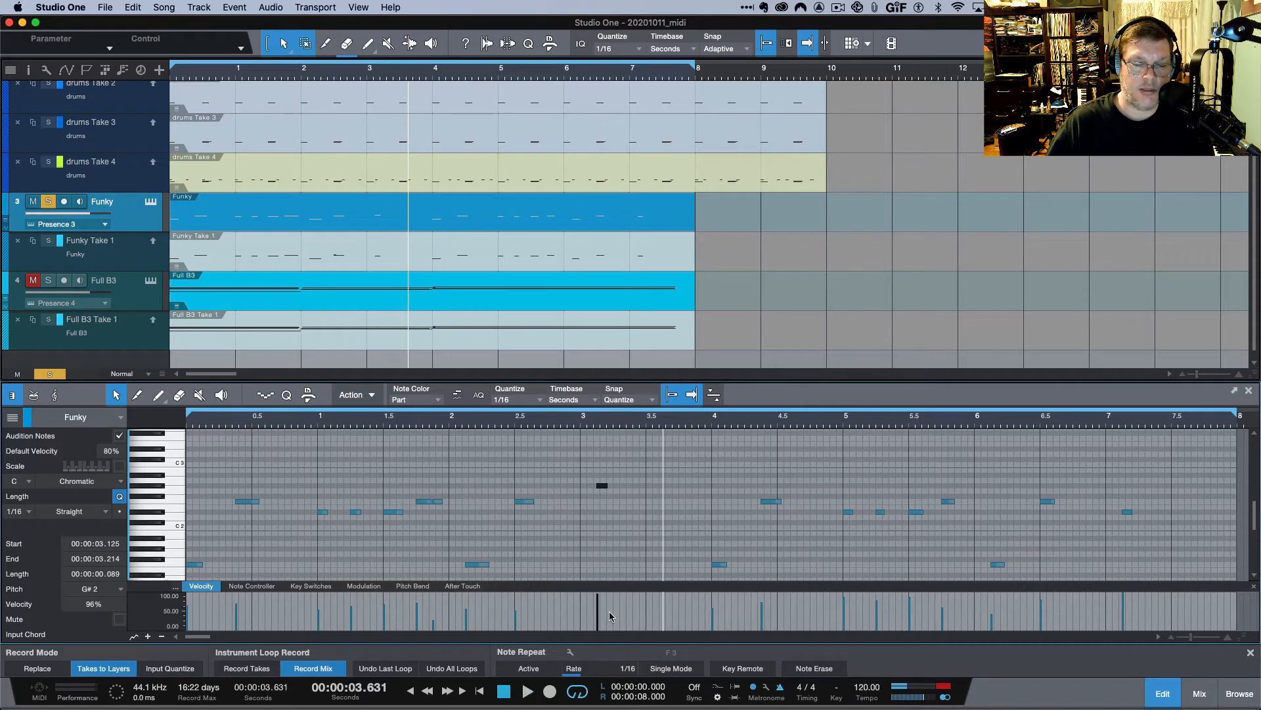
{"action": "left_click_drag", "start_coordinate": [598, 600], "coordinate": [599, 607]}
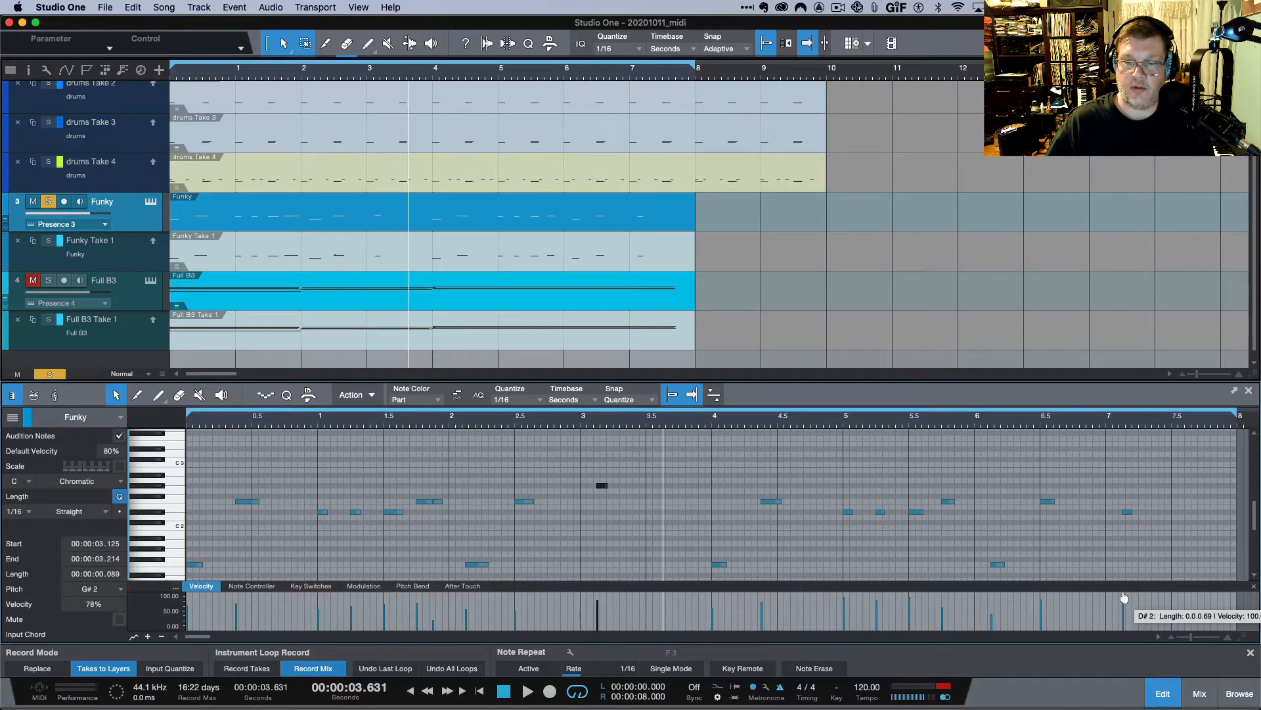
Step: Lower the velocities of the Funky notes between 5 and 7.125 seconds, the final D#2 to 71%, and play the part back
{"action": "mouse_move", "coordinate": [1125, 596]}
{"action": "left_mouse_down"}
{"action": "mouse_move", "coordinate": [1116, 558]}
{"action": "mouse_move", "coordinate": [1123, 591]}
{"action": "mouse_move", "coordinate": [1123, 577]}
{"action": "left_mouse_up"}
{"action": "left_click_drag", "start_coordinate": [1041, 578], "coordinate": [1041, 582]}
{"action": "left_click_drag", "start_coordinate": [909, 573], "coordinate": [847, 585]}
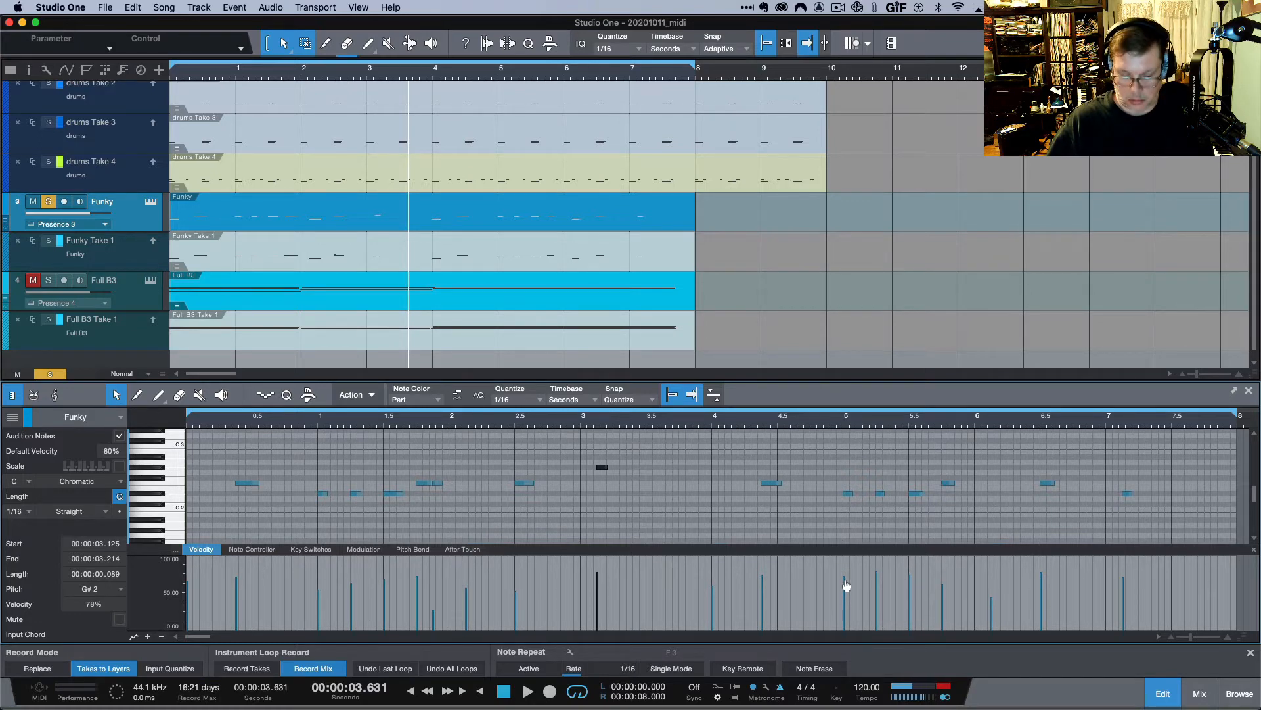
{"action": "key", "text": "space"}
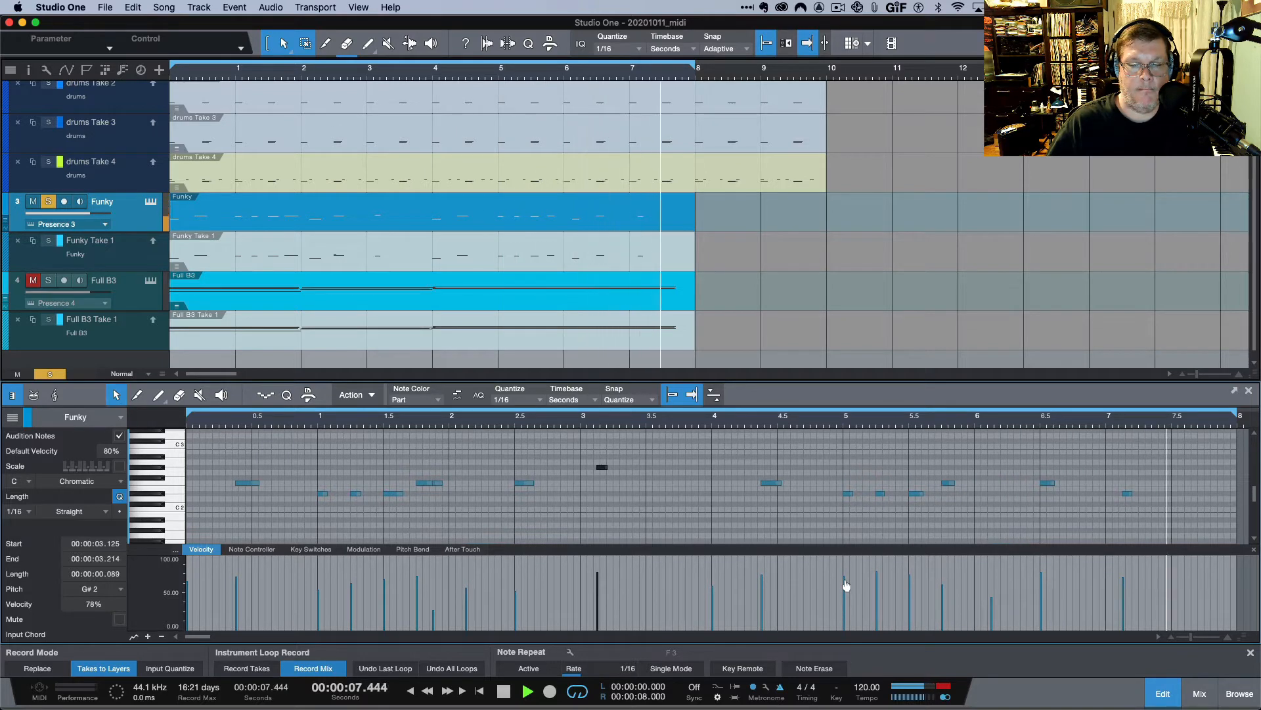
{"action": "key", "text": "space"}
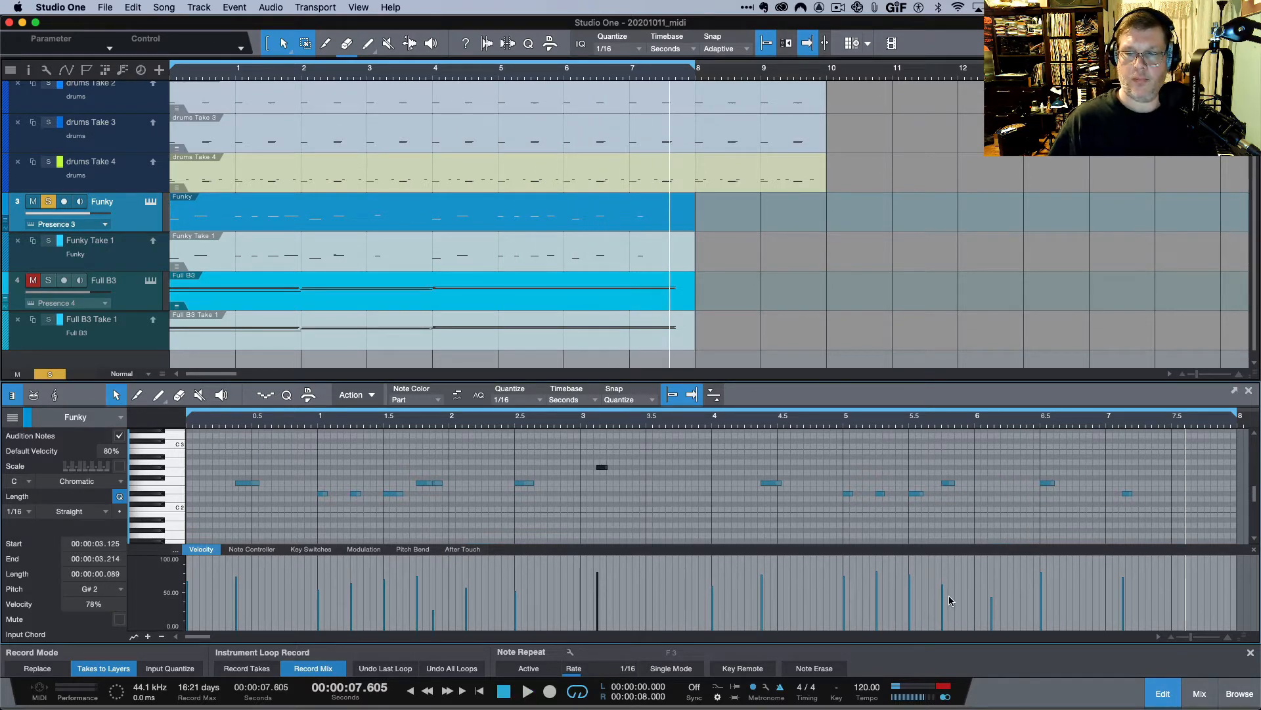
Step: Move the D#2 note at 7.125 seconds earlier to 7.000 seconds and play back the ending of the Funky part
{"action": "left_click", "coordinate": [1128, 494]}
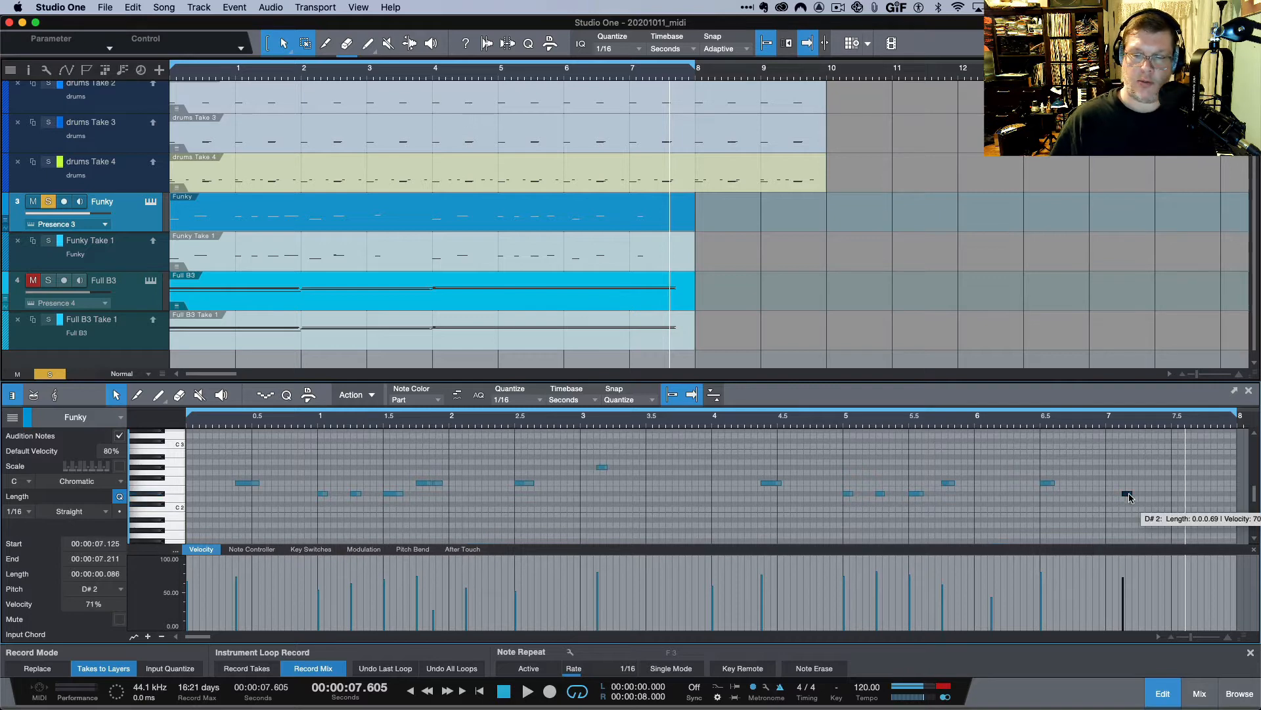
{"action": "left_click_drag", "start_coordinate": [1128, 494], "coordinate": [1118, 494]}
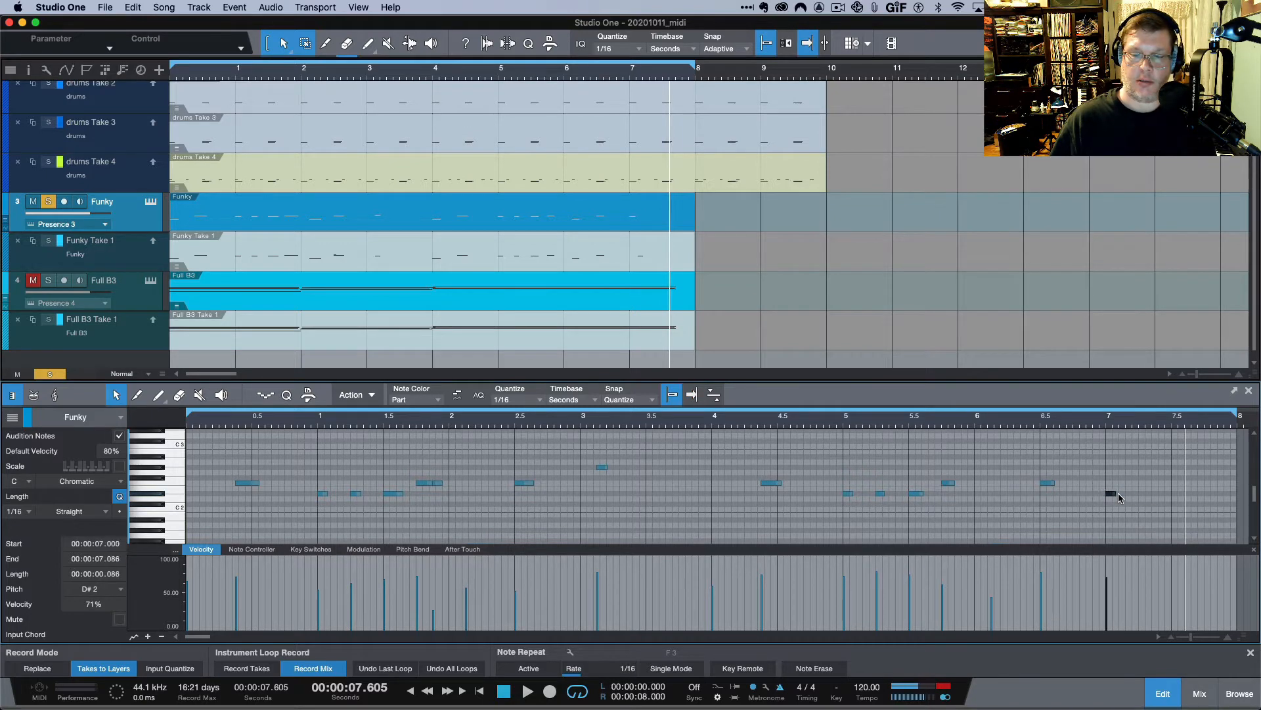
{"action": "left_click", "coordinate": [747, 429]}
{"action": "key", "text": "space"}
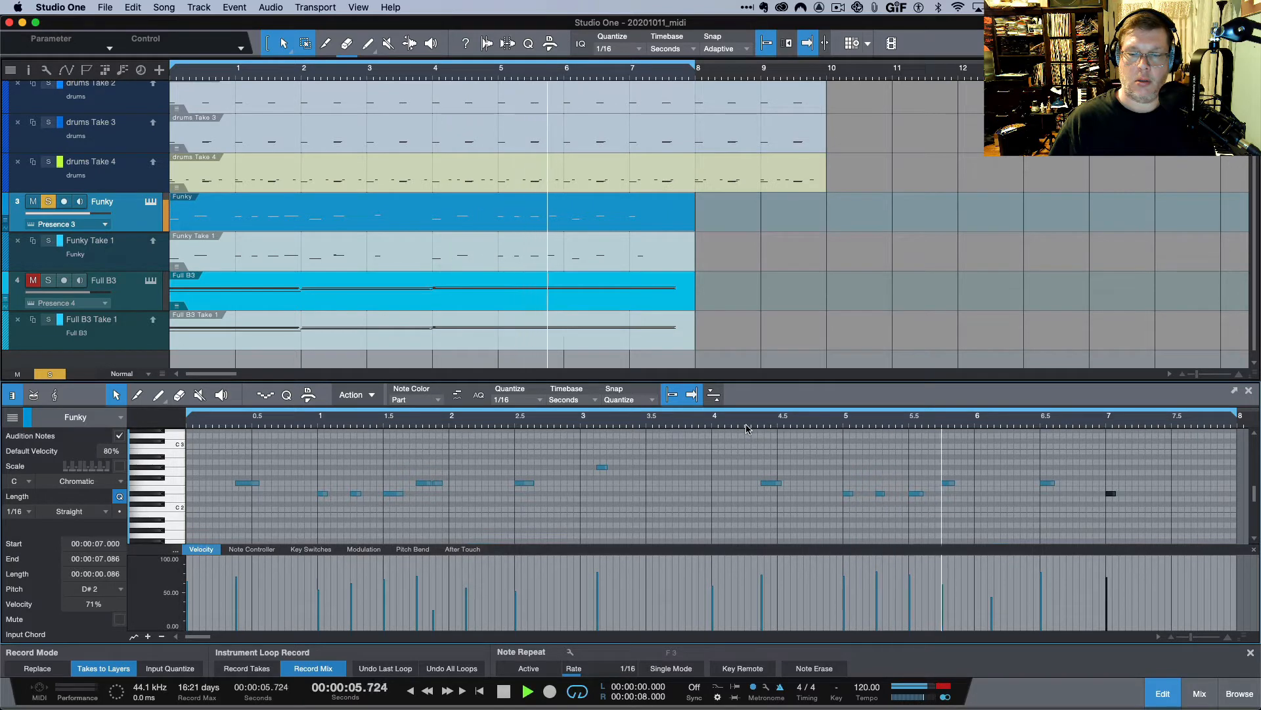
{"action": "key", "text": "space"}
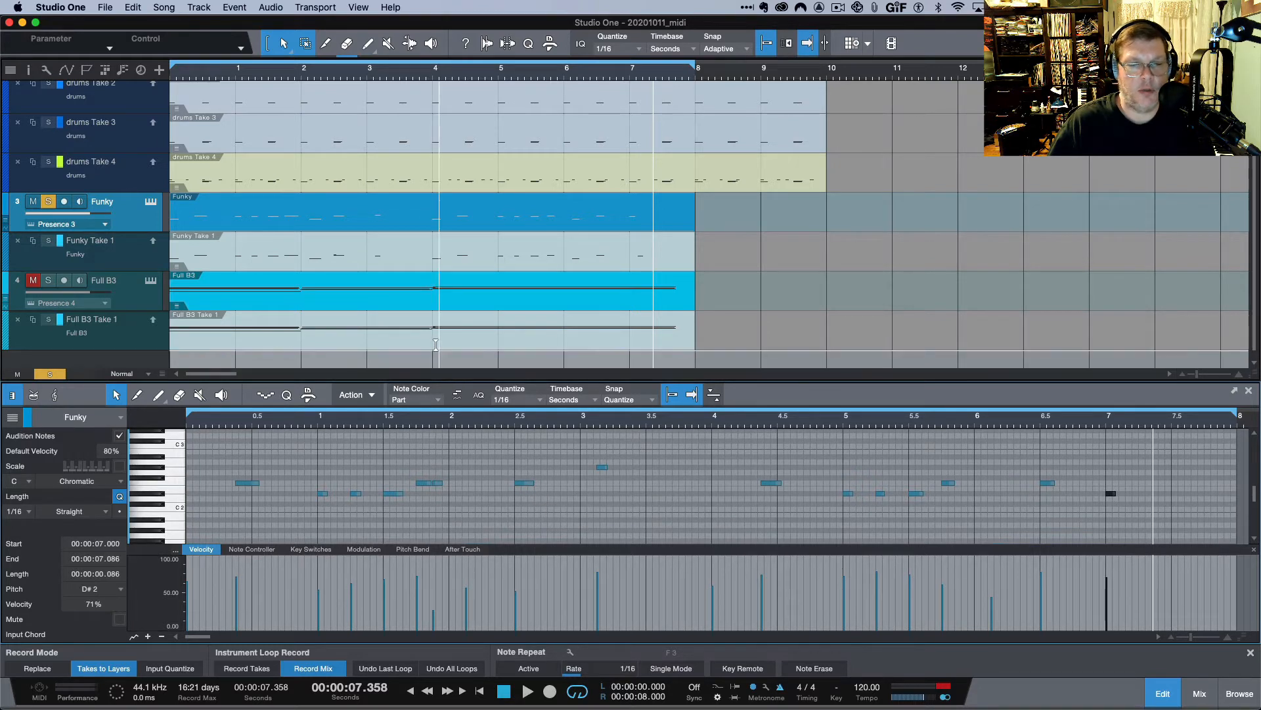
Step: Bring the Full B3 part's notes into the note editor and switch the solo from Funky to Full B3
{"action": "left_click", "coordinate": [392, 344]}
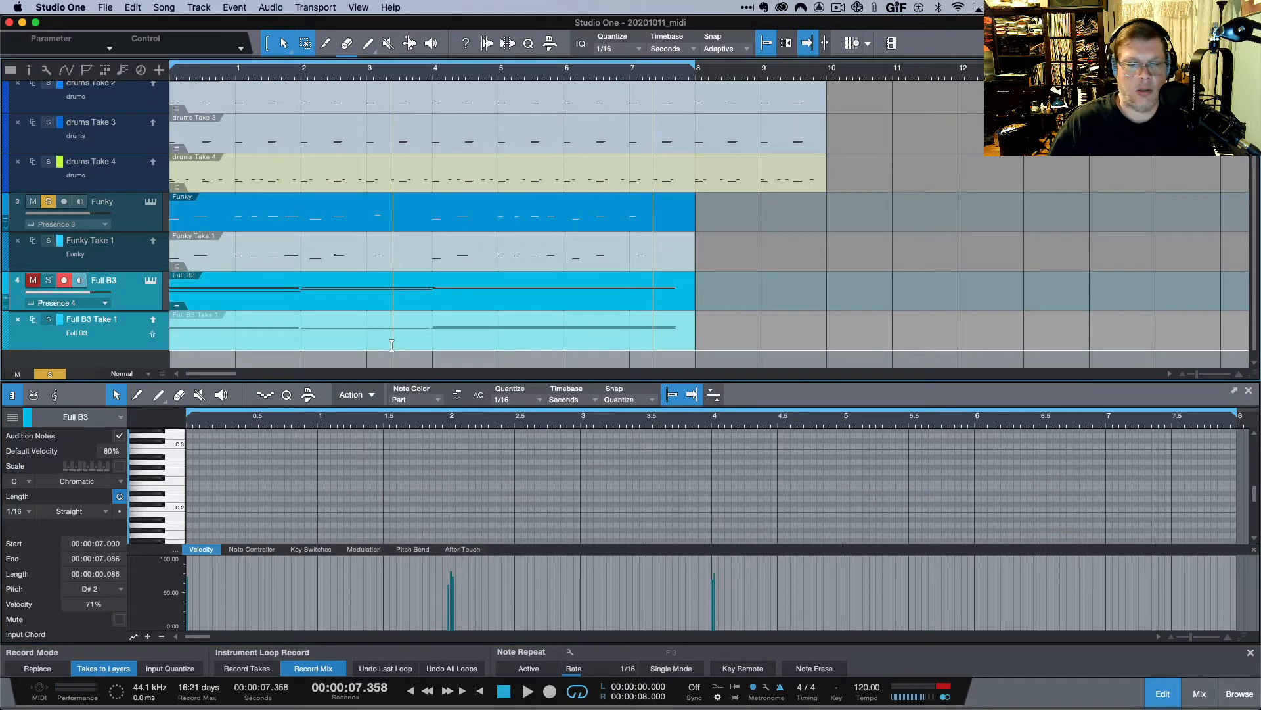
{"action": "scroll", "coordinate": [420, 500], "scroll_direction": "up", "scroll_amount": 5}
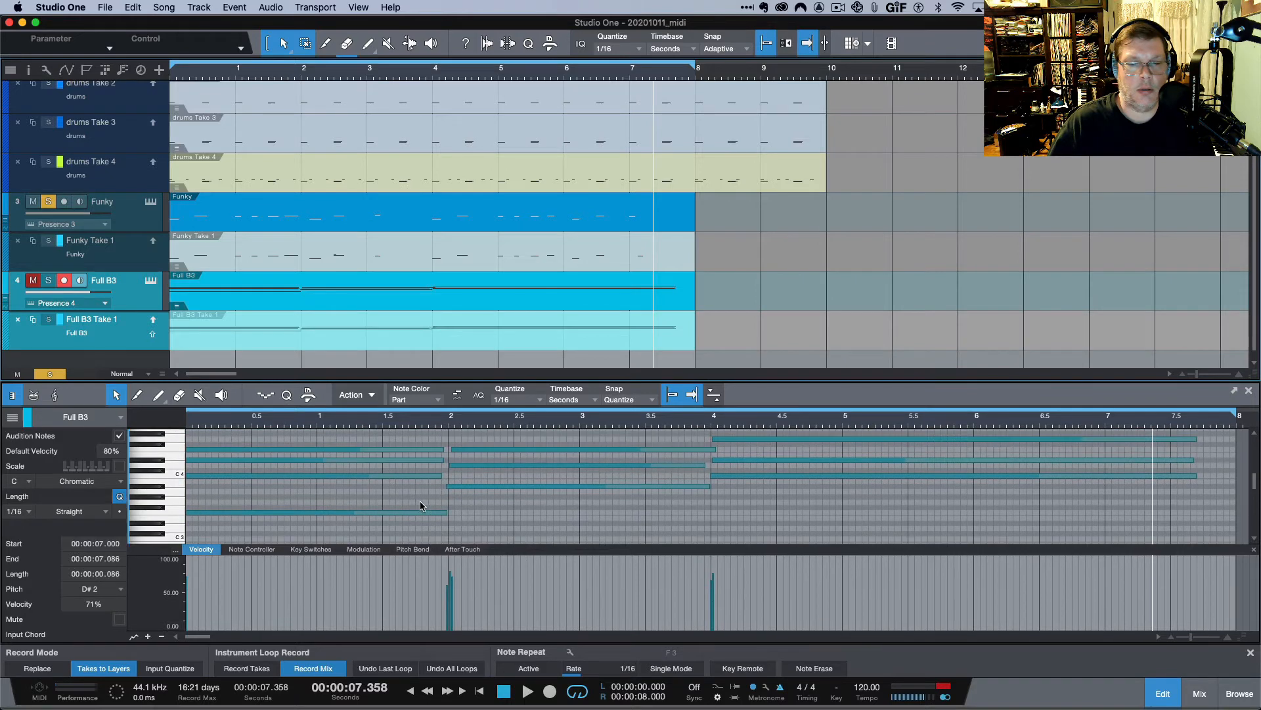
{"action": "scroll", "coordinate": [421, 506], "scroll_direction": "up", "scroll_amount": 2}
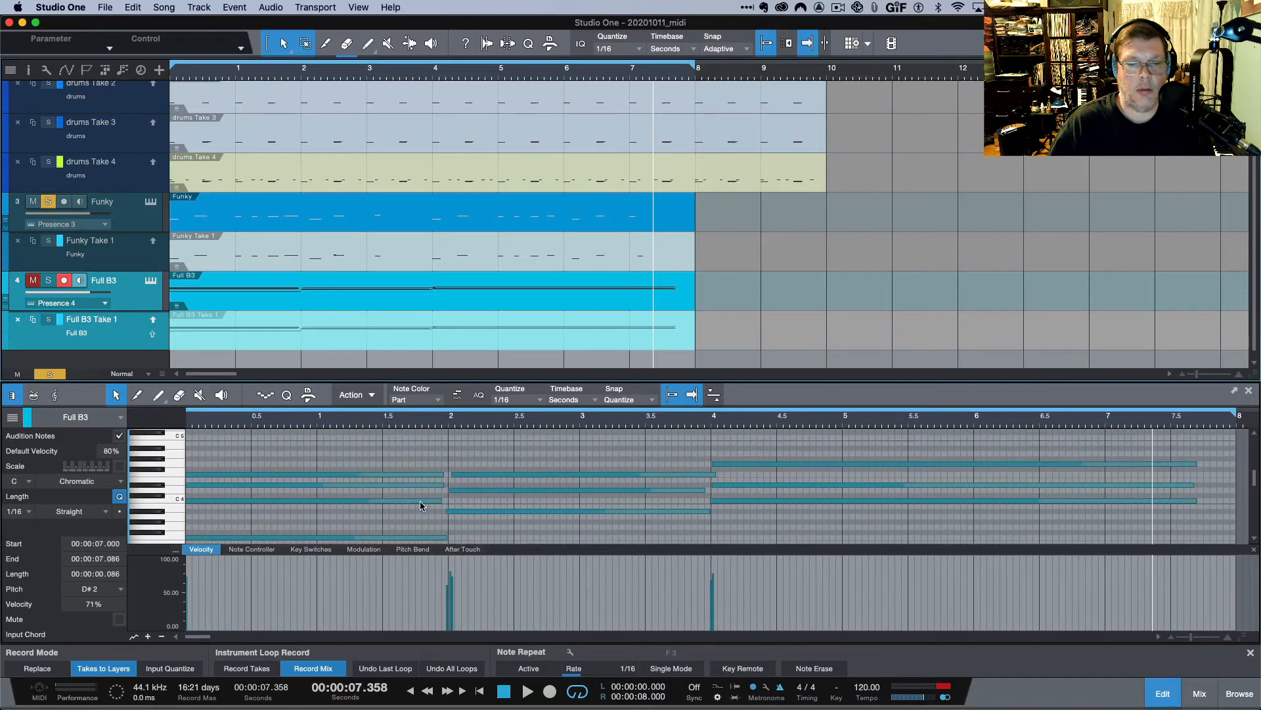
{"action": "left_click", "coordinate": [48, 202]}
{"action": "left_click", "coordinate": [48, 280]}
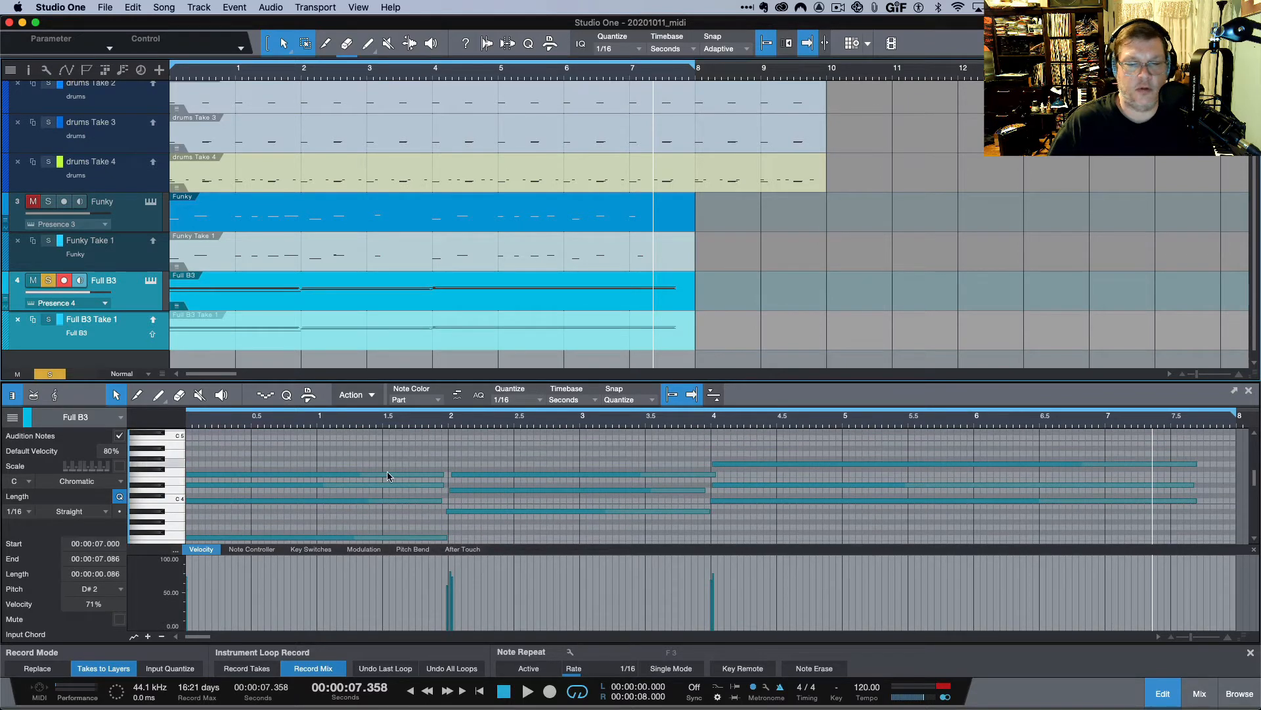
Step: Play back the soloed Full B3 part from 0.865 seconds to check its chord changes
{"action": "left_click", "coordinate": [542, 422]}
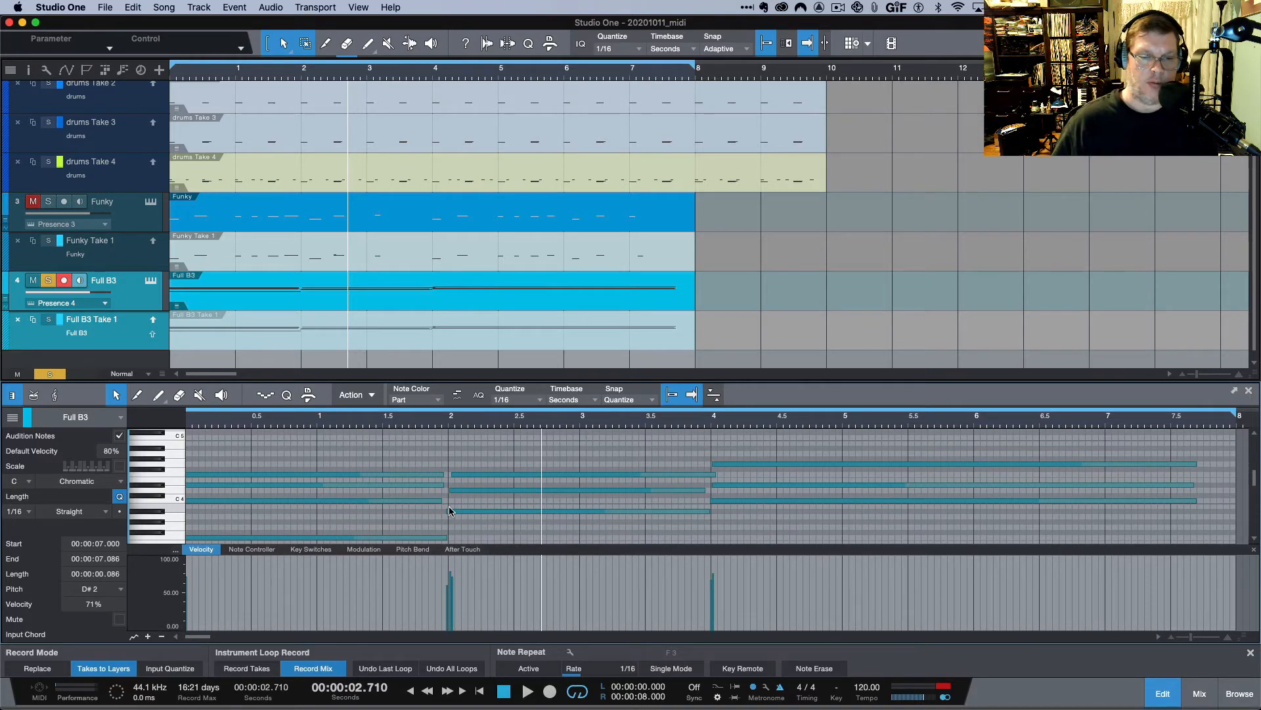
{"action": "left_click", "coordinate": [349, 425]}
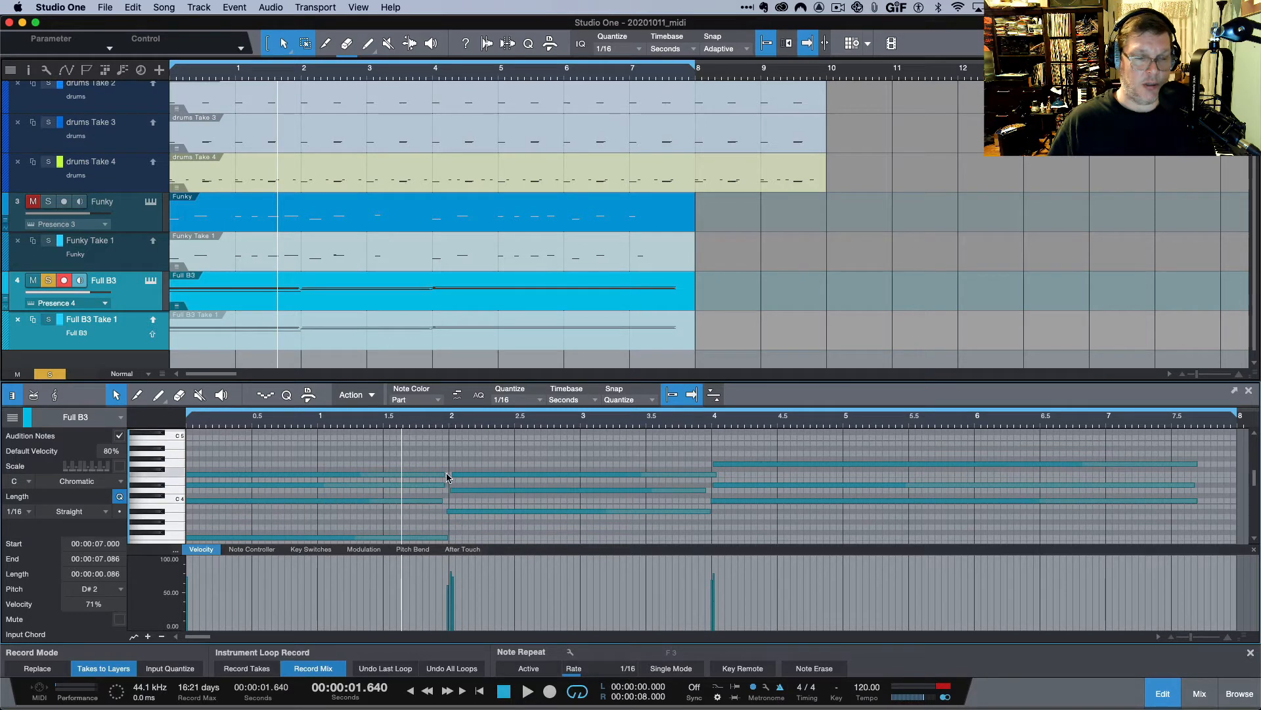
{"action": "left_click", "coordinate": [299, 428]}
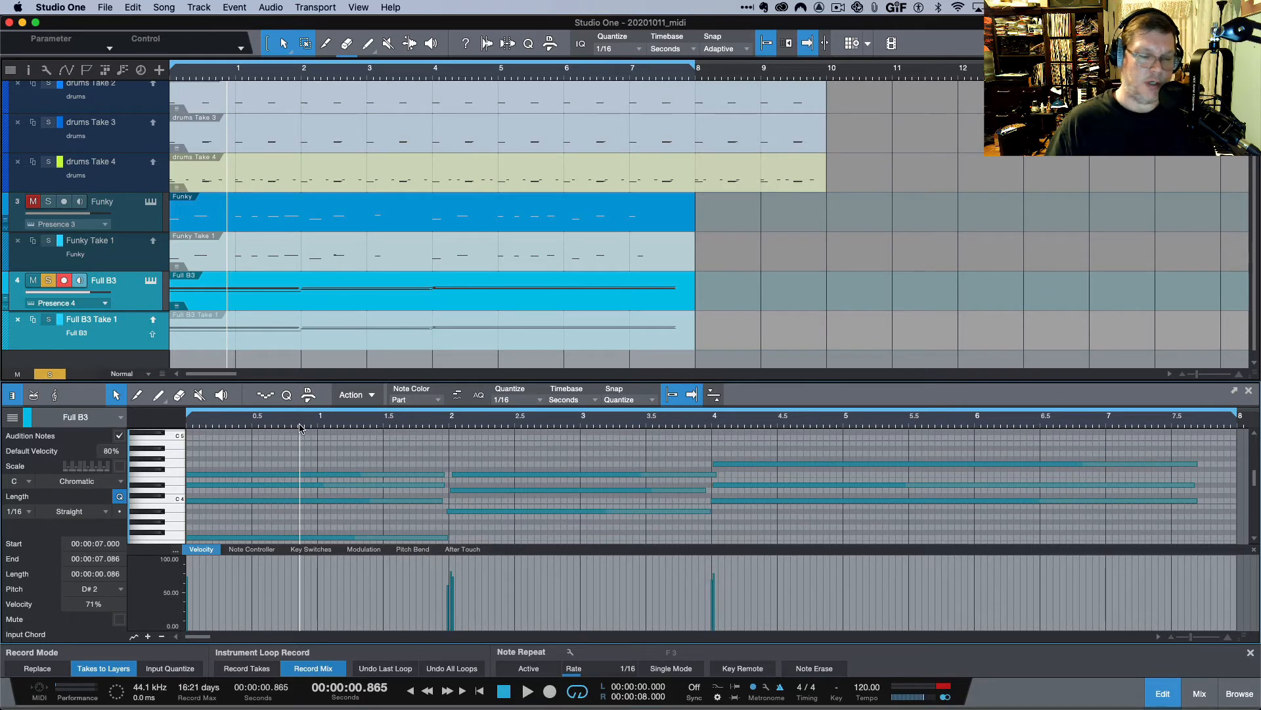
{"action": "key", "text": "space"}
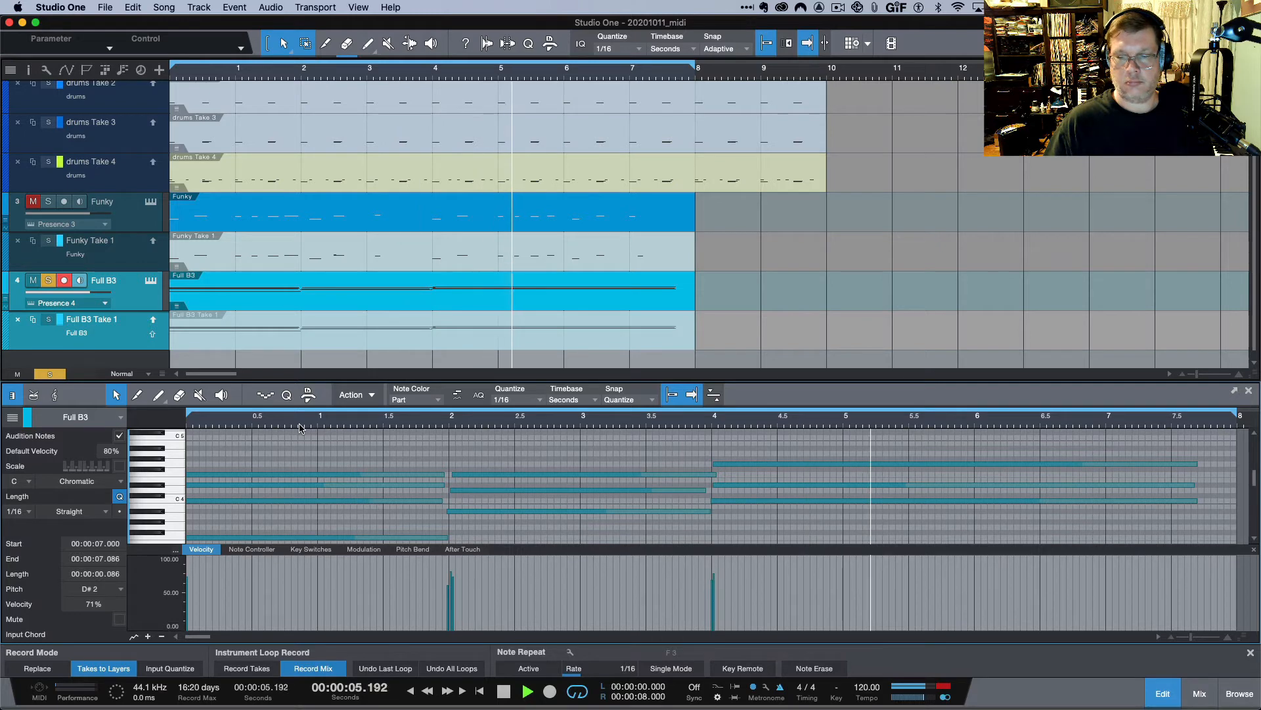
{"action": "key", "text": "space"}
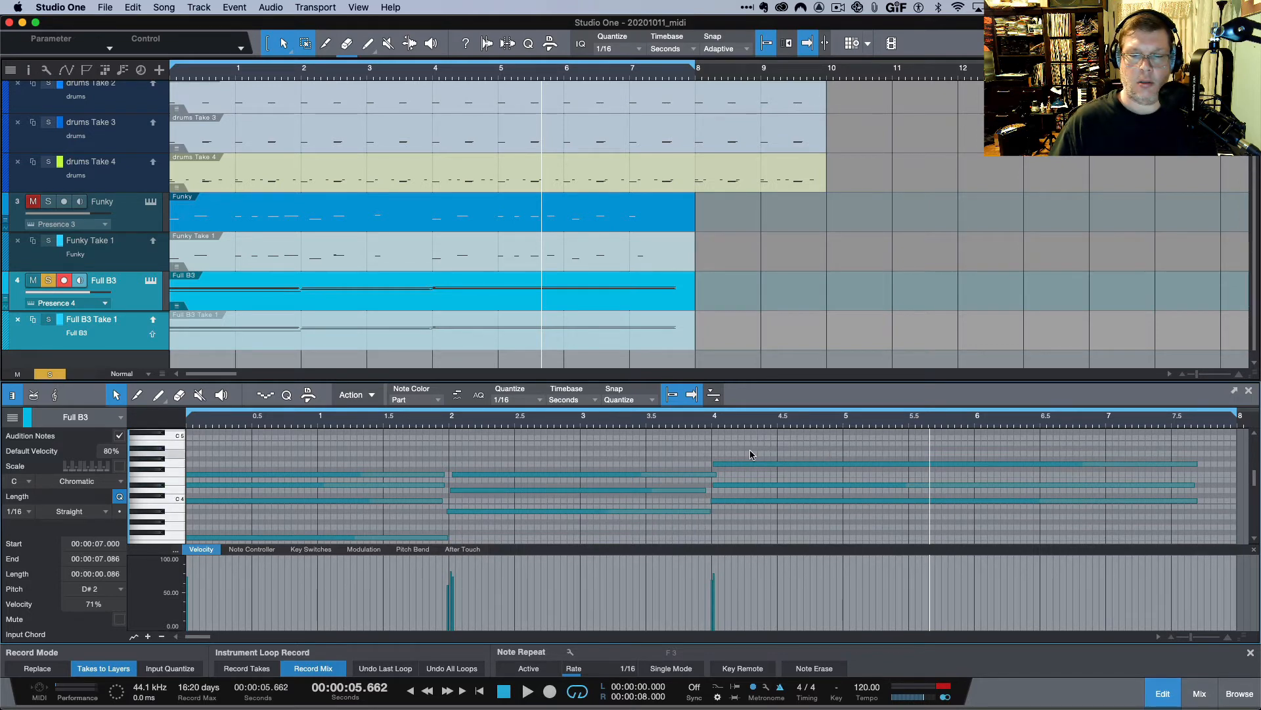
Step: Split all three notes of the last Full B3 chord at about 4.305, 4.490, 4.785, 5.000, 5.275 and 5.490 seconds
{"action": "left_click_drag", "start_coordinate": [750, 450], "coordinate": [776, 540]}
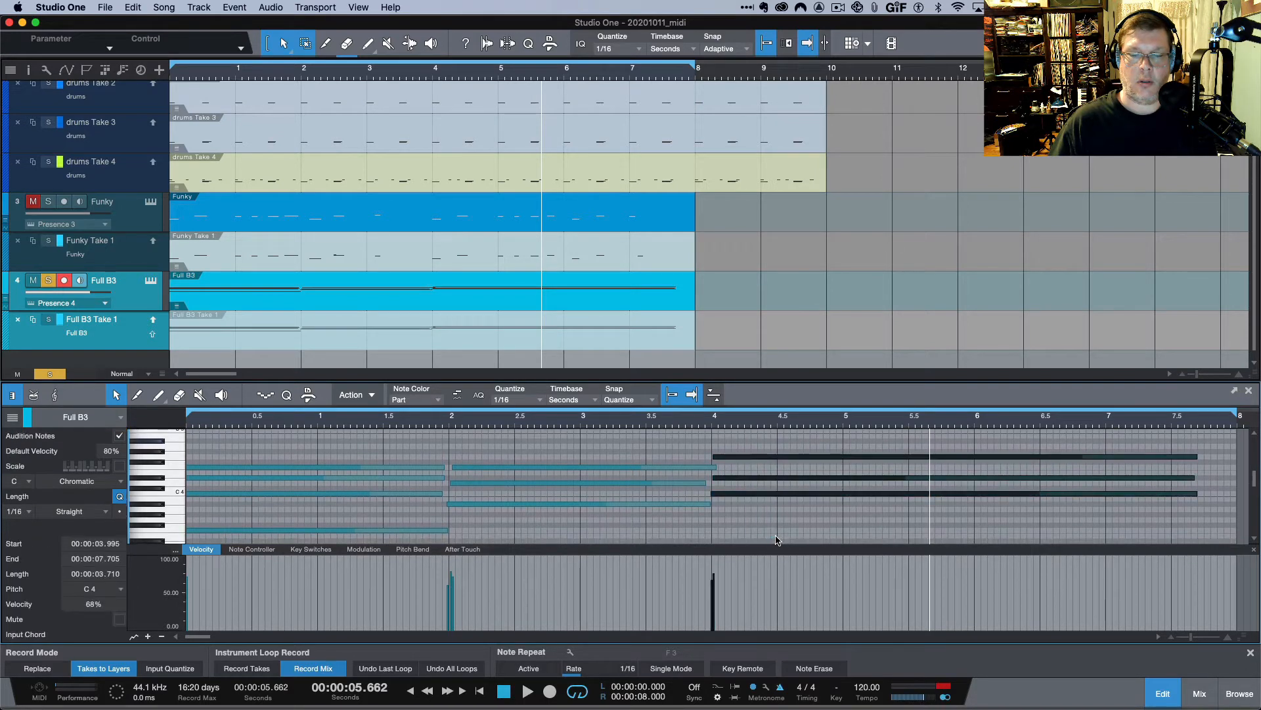
{"action": "left_click", "coordinate": [754, 447]}
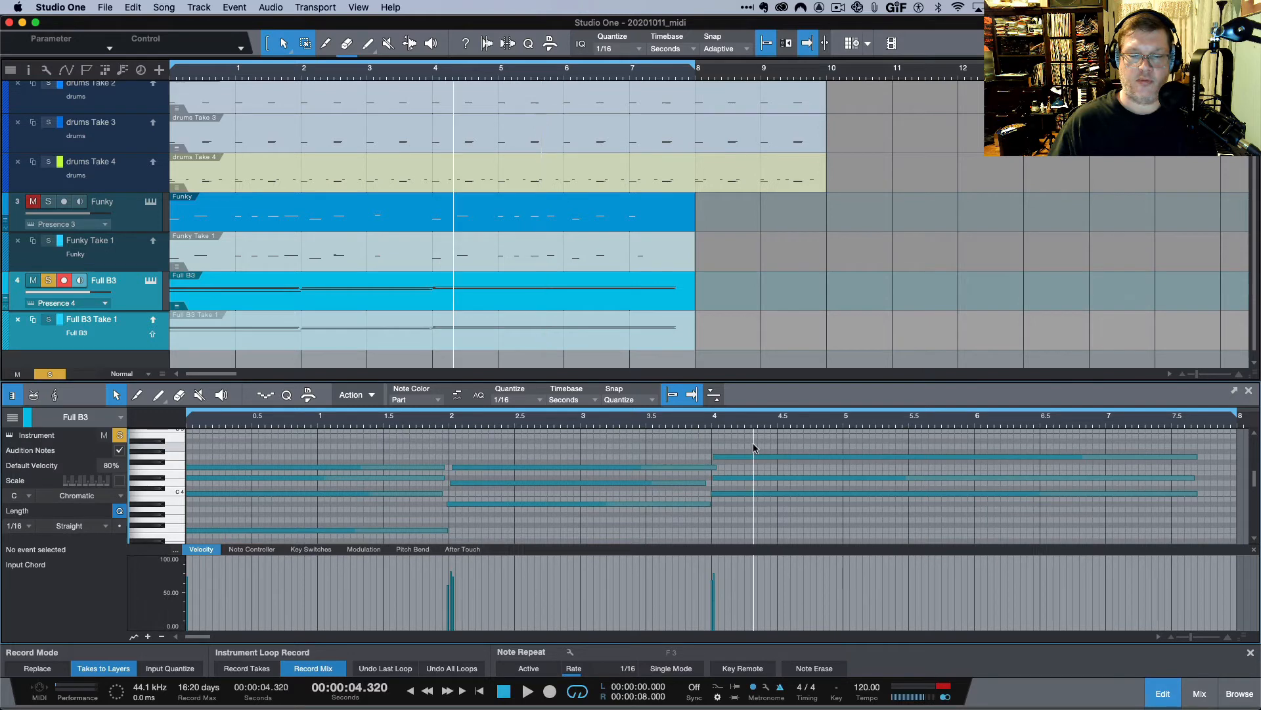
{"action": "left_click_drag", "start_coordinate": [754, 447], "coordinate": [775, 516]}
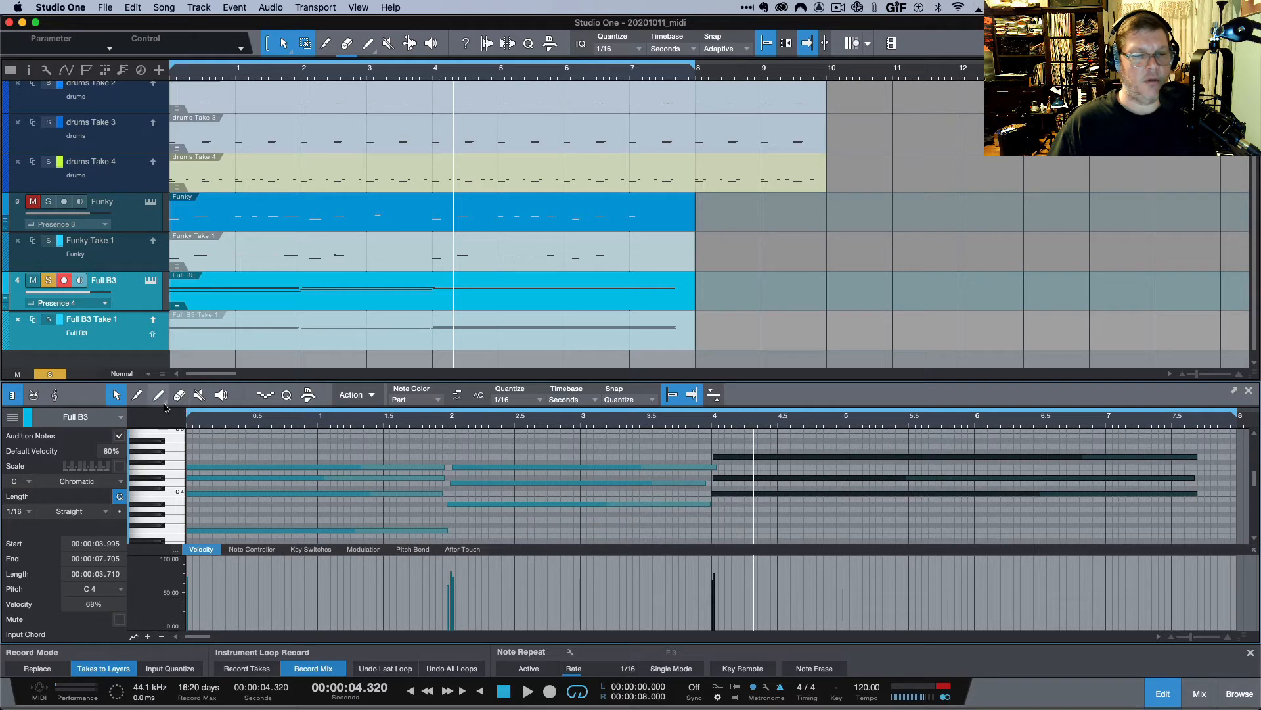
{"action": "left_click", "coordinate": [137, 394]}
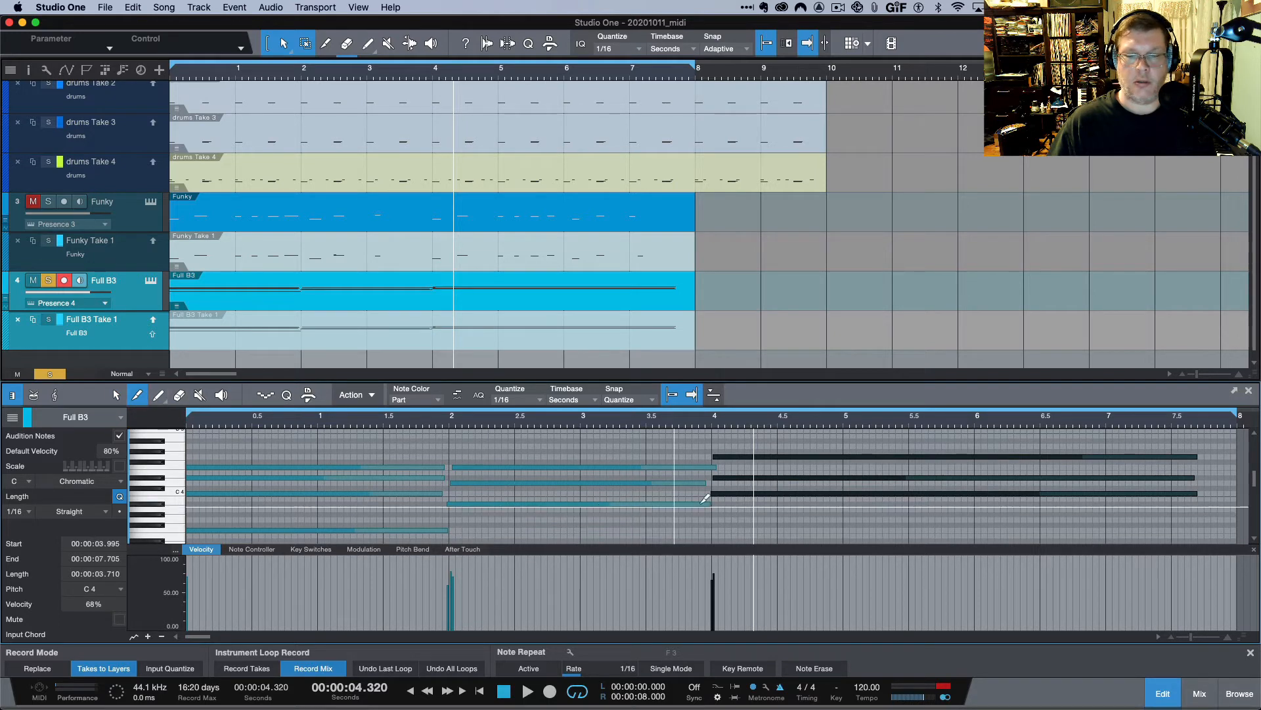
{"action": "left_click", "coordinate": [754, 492]}
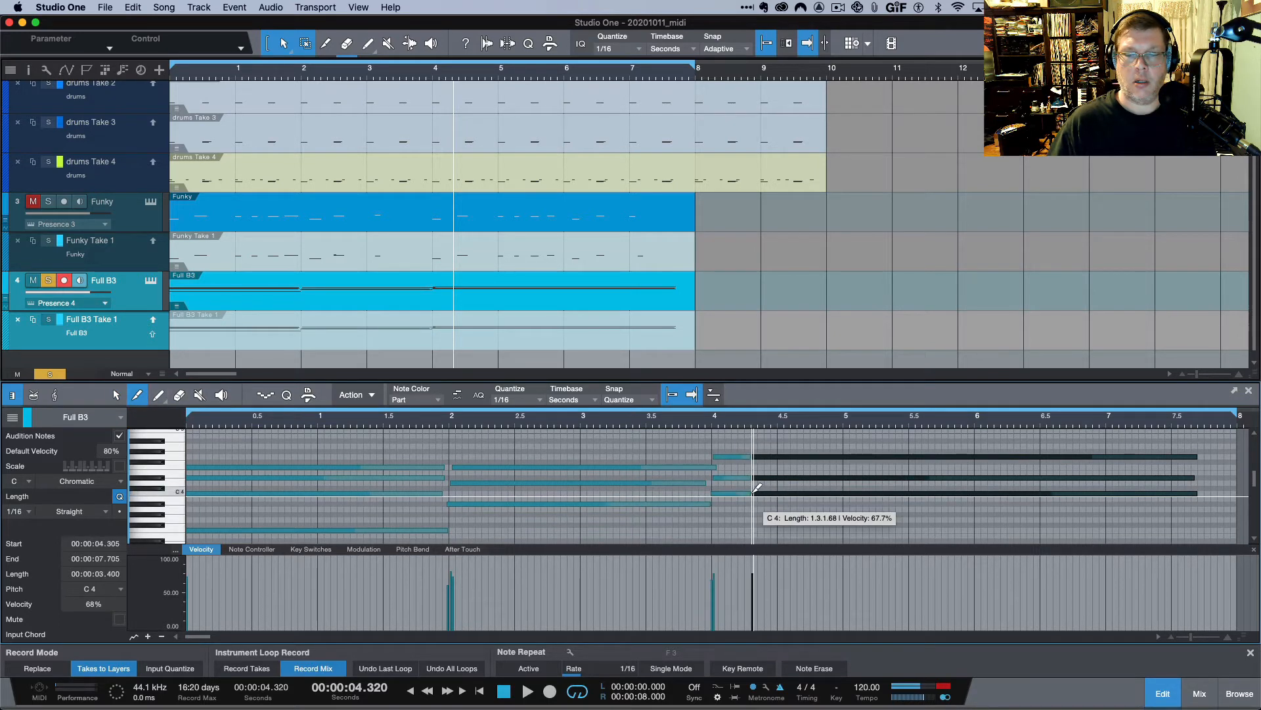
{"action": "left_click", "coordinate": [776, 491]}
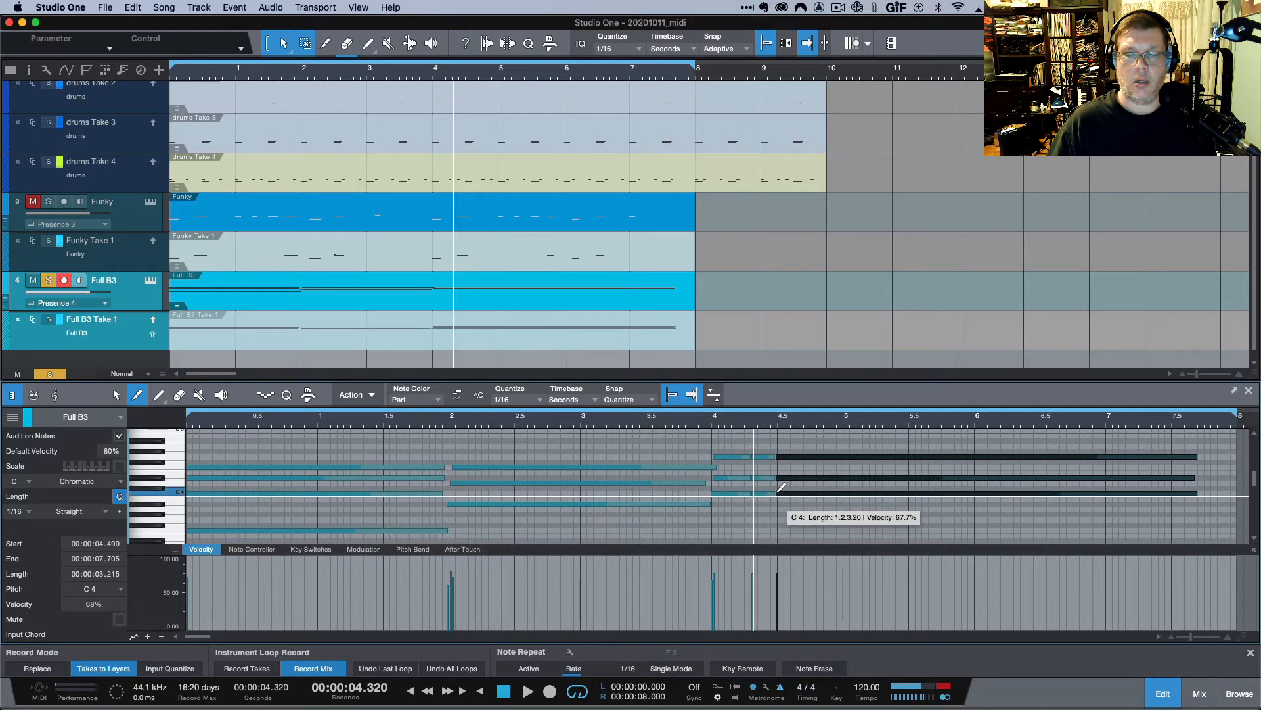
{"action": "left_click", "coordinate": [815, 487]}
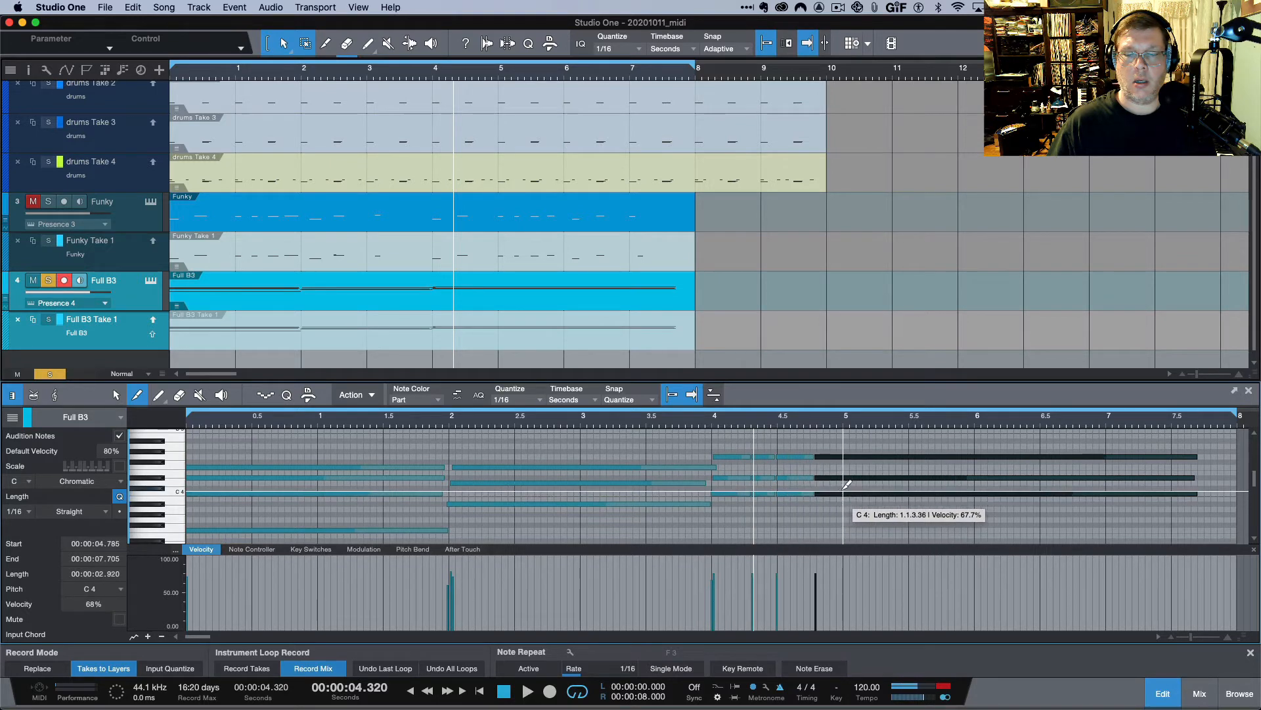
{"action": "left_click", "coordinate": [843, 486]}
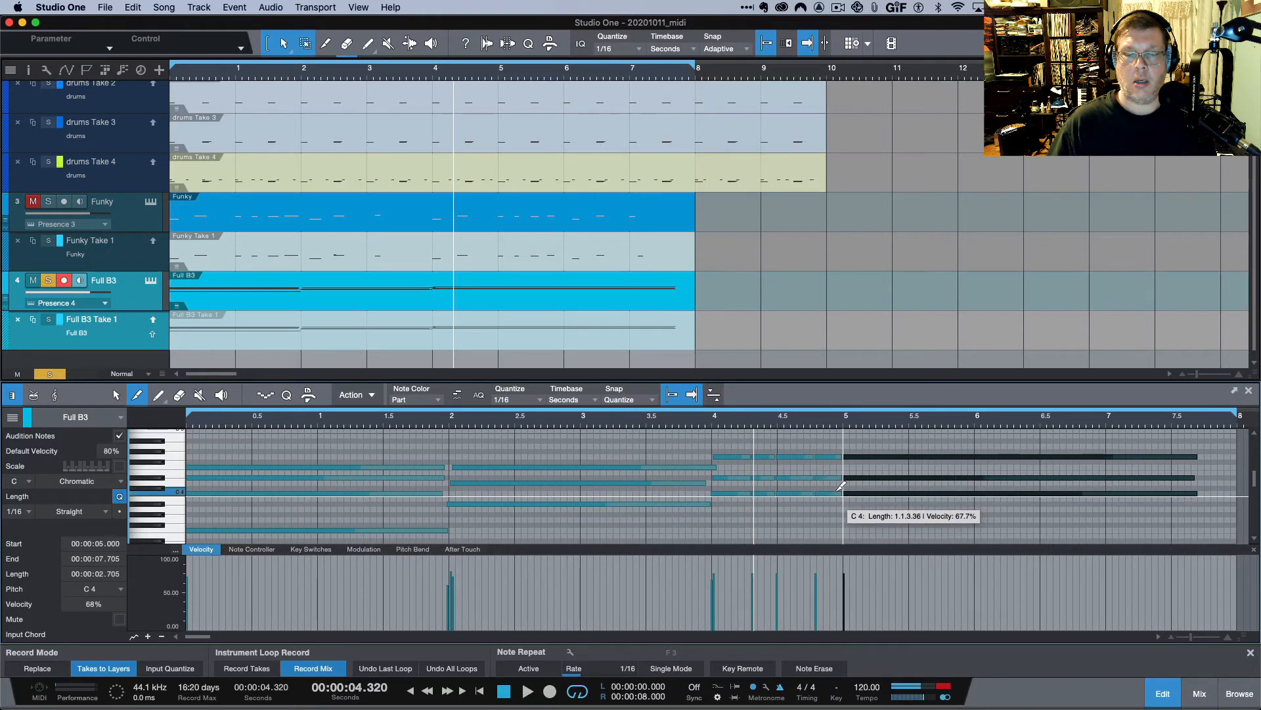
{"action": "left_click", "coordinate": [881, 490]}
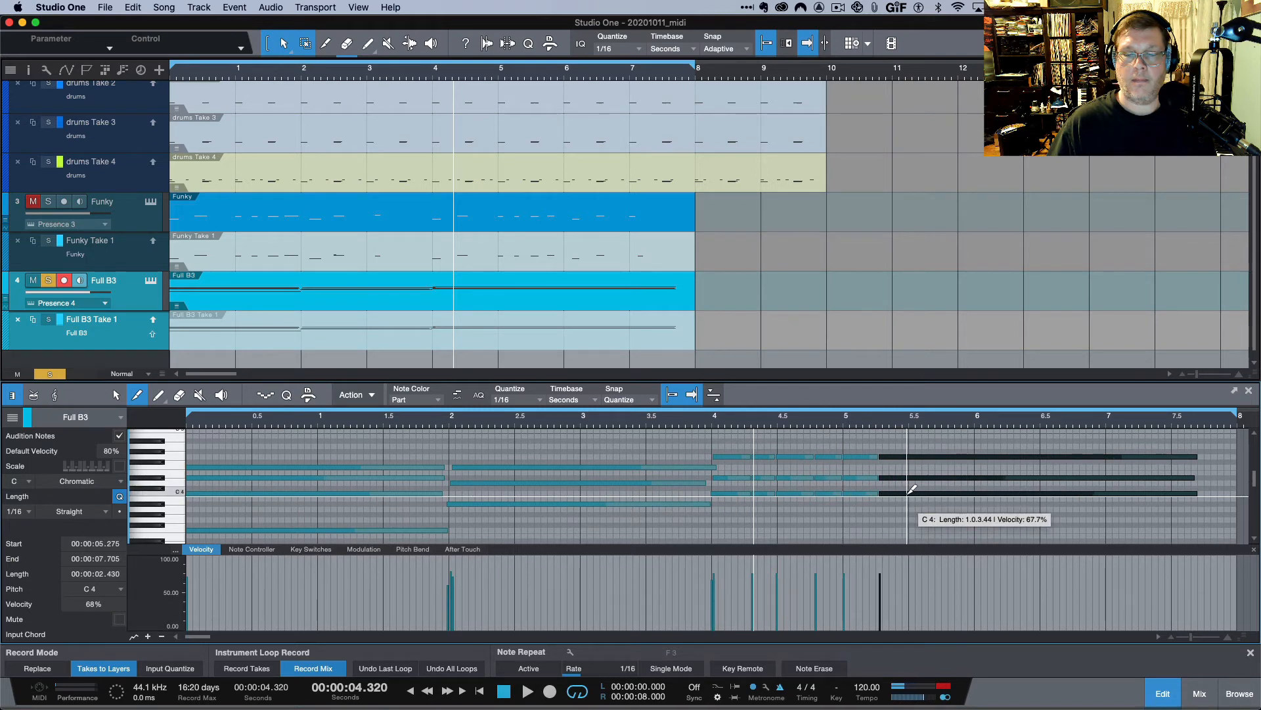
{"action": "left_click", "coordinate": [910, 490]}
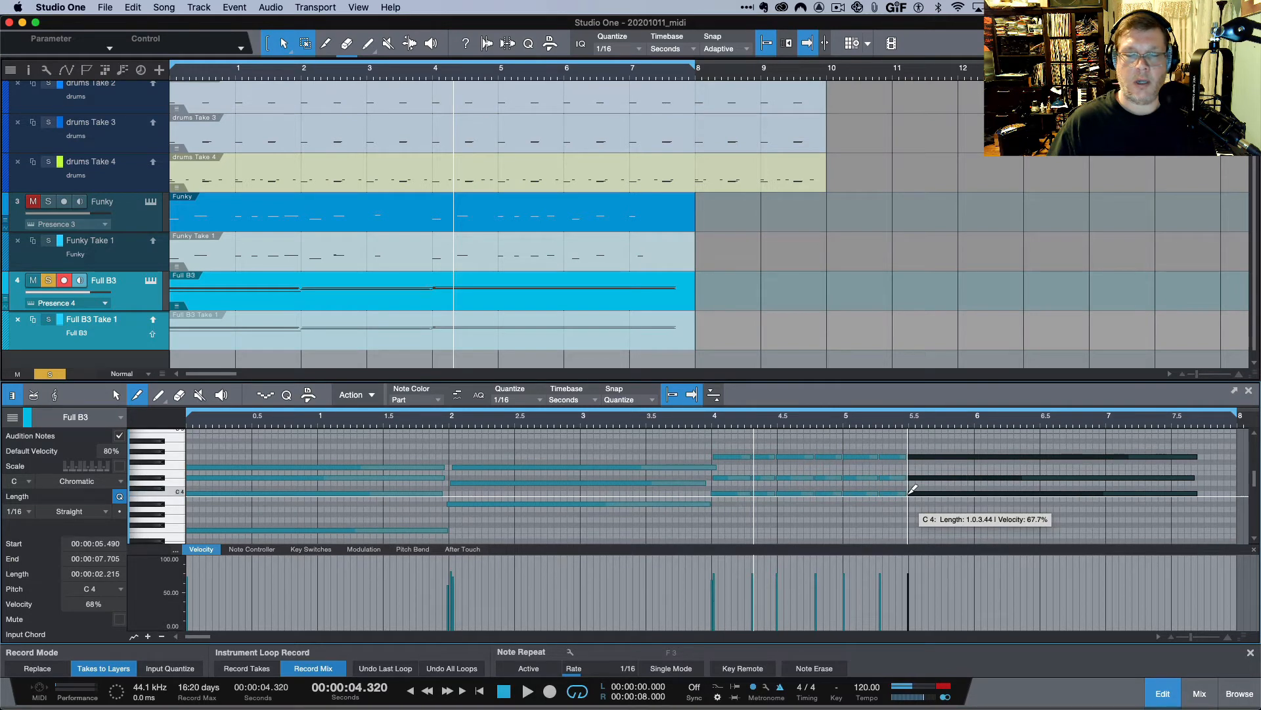
Step: Delete the three-note chord segments starting at 4.305, 4.785 and 5.275 seconds to leave rhythmic gaps in the last chord
{"action": "left_click", "coordinate": [116, 394]}
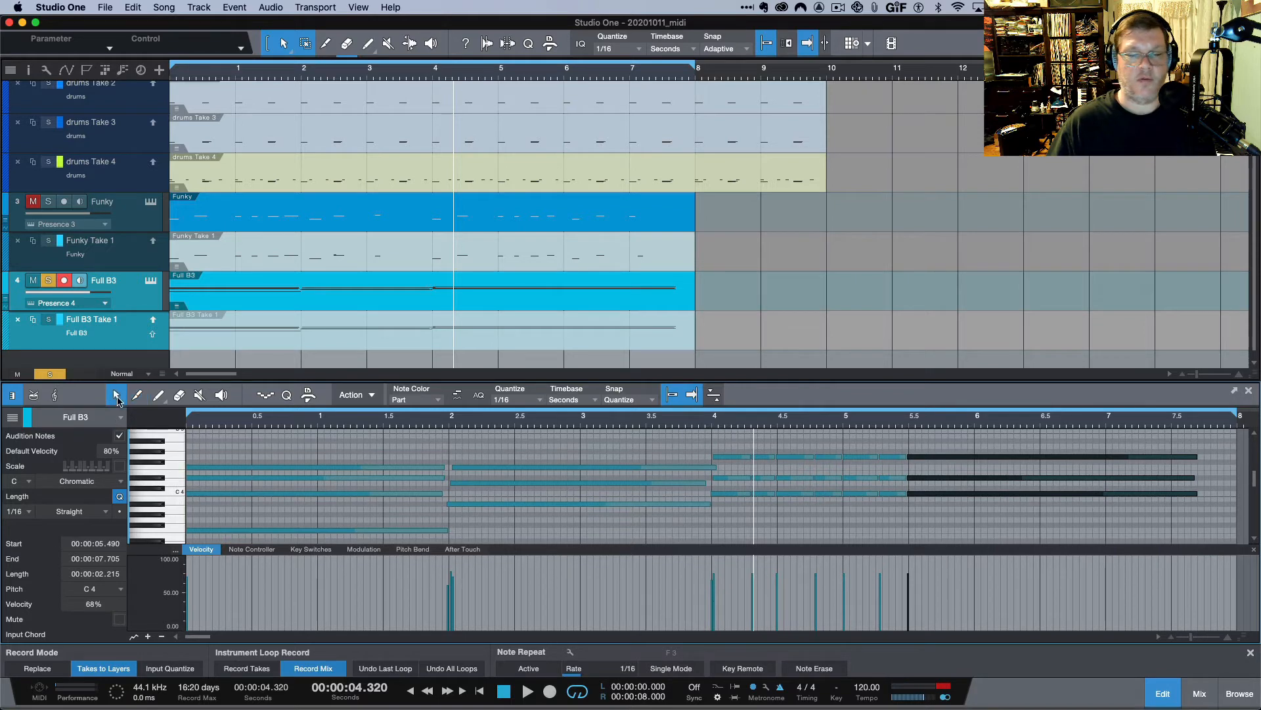
{"action": "left_click", "coordinate": [762, 456]}
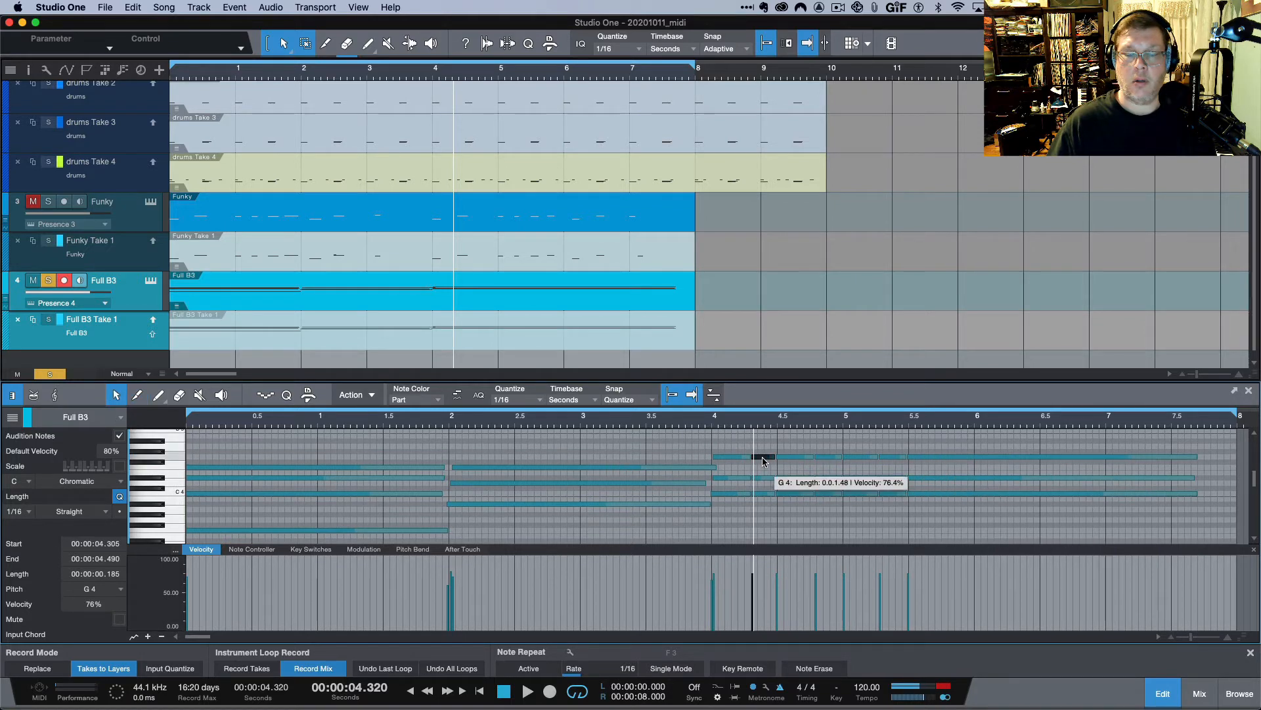
{"action": "left_click", "coordinate": [762, 439]}
{"action": "left_click_drag", "start_coordinate": [767, 523], "coordinate": [767, 523]}
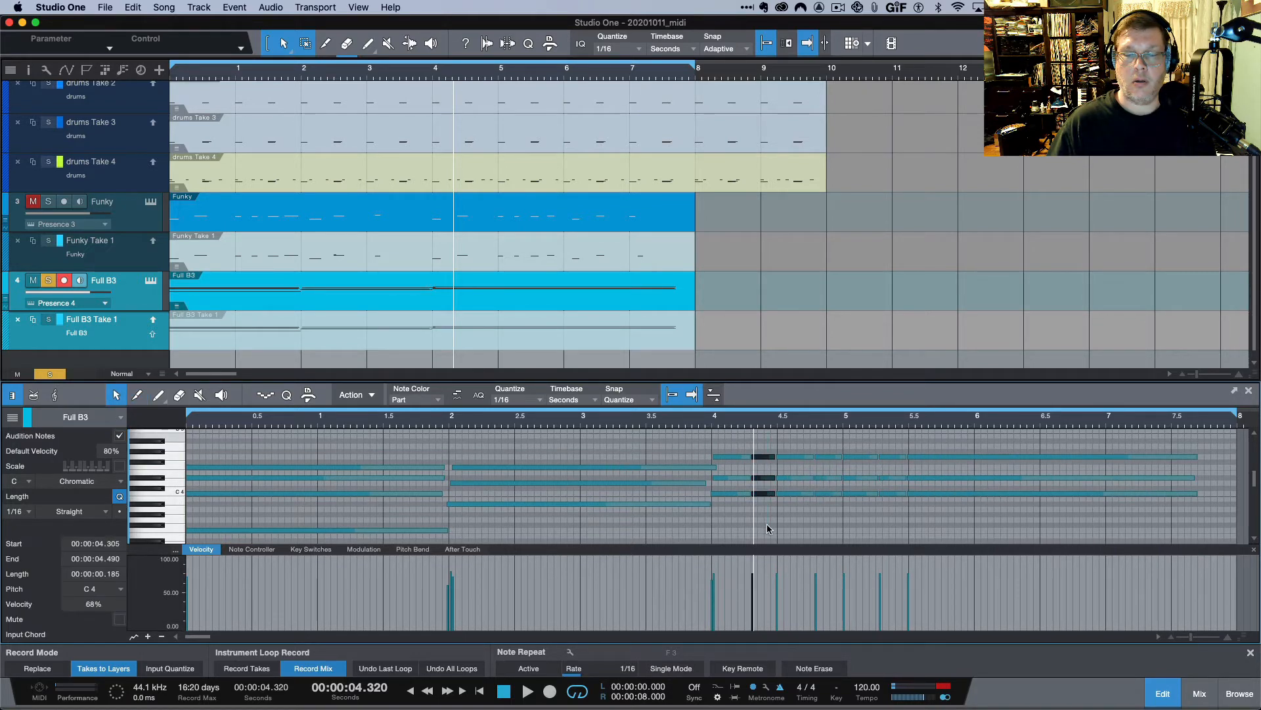
{"action": "key", "text": "Delete"}
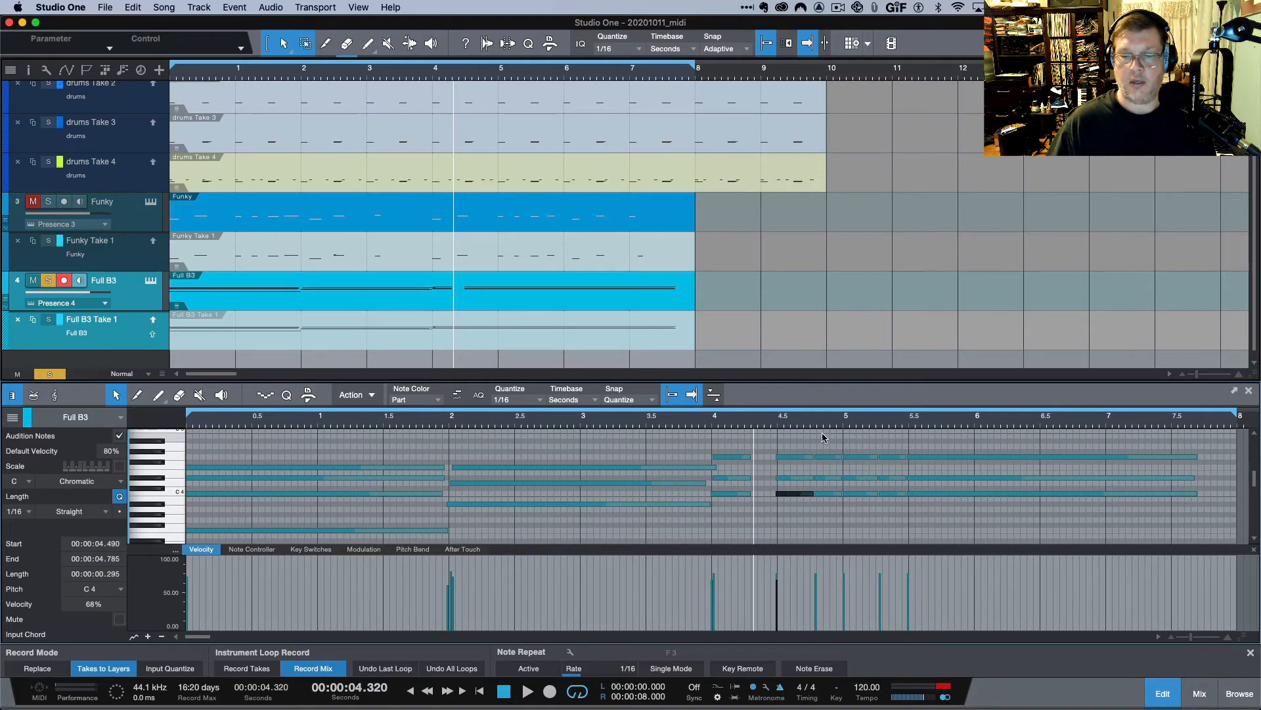
{"action": "left_click_drag", "start_coordinate": [822, 435], "coordinate": [823, 523]}
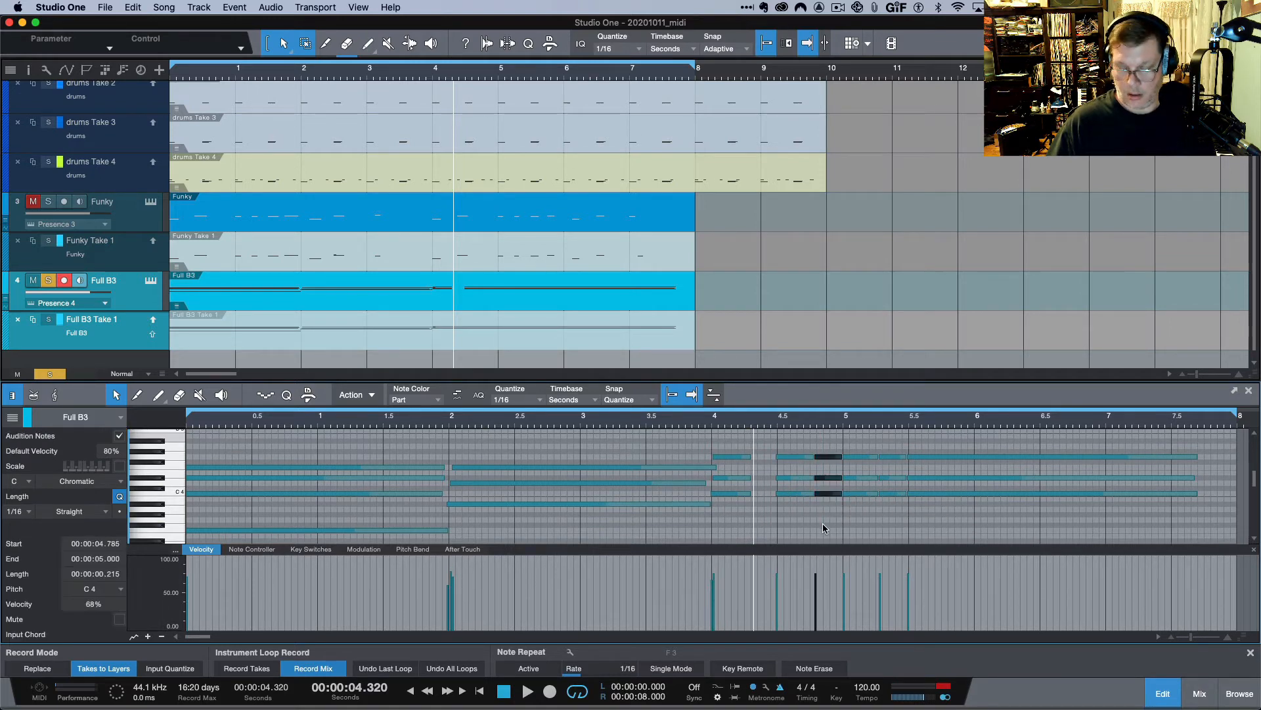
{"action": "key", "text": "Delete"}
{"action": "left_click", "coordinate": [891, 448]}
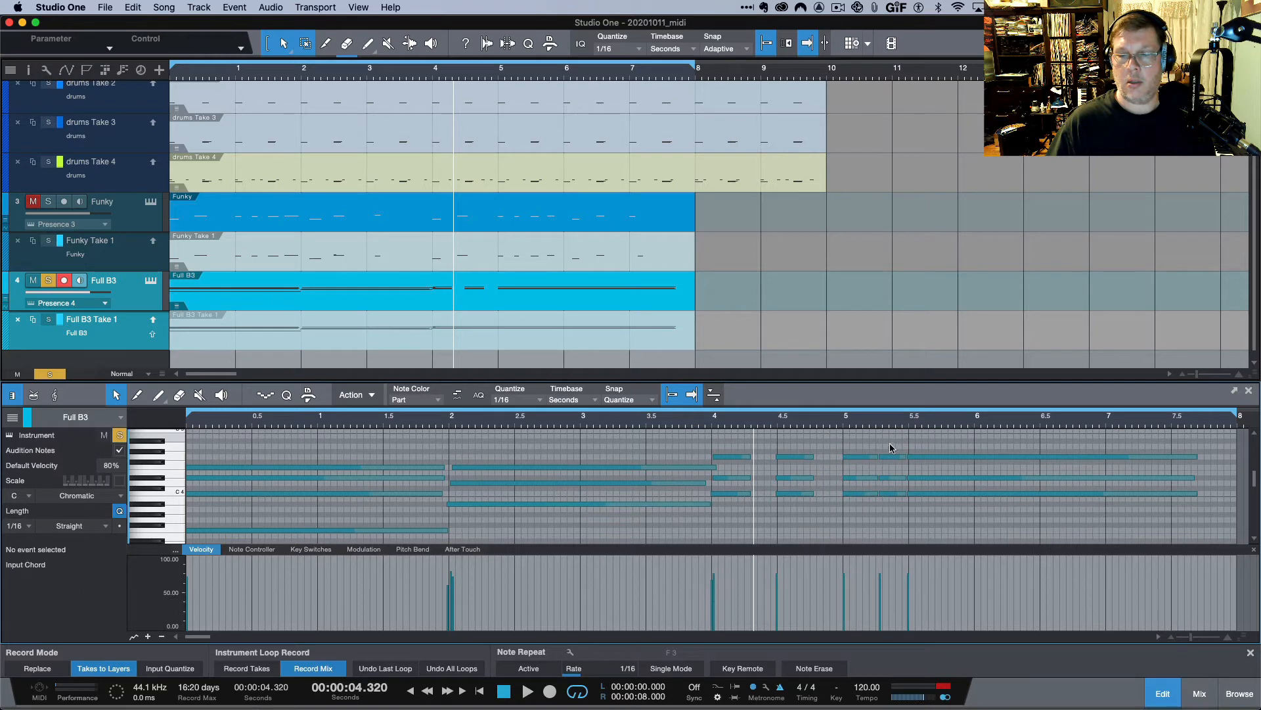
{"action": "left_click_drag", "start_coordinate": [891, 448], "coordinate": [897, 522]}
{"action": "key", "text": "Delete"}
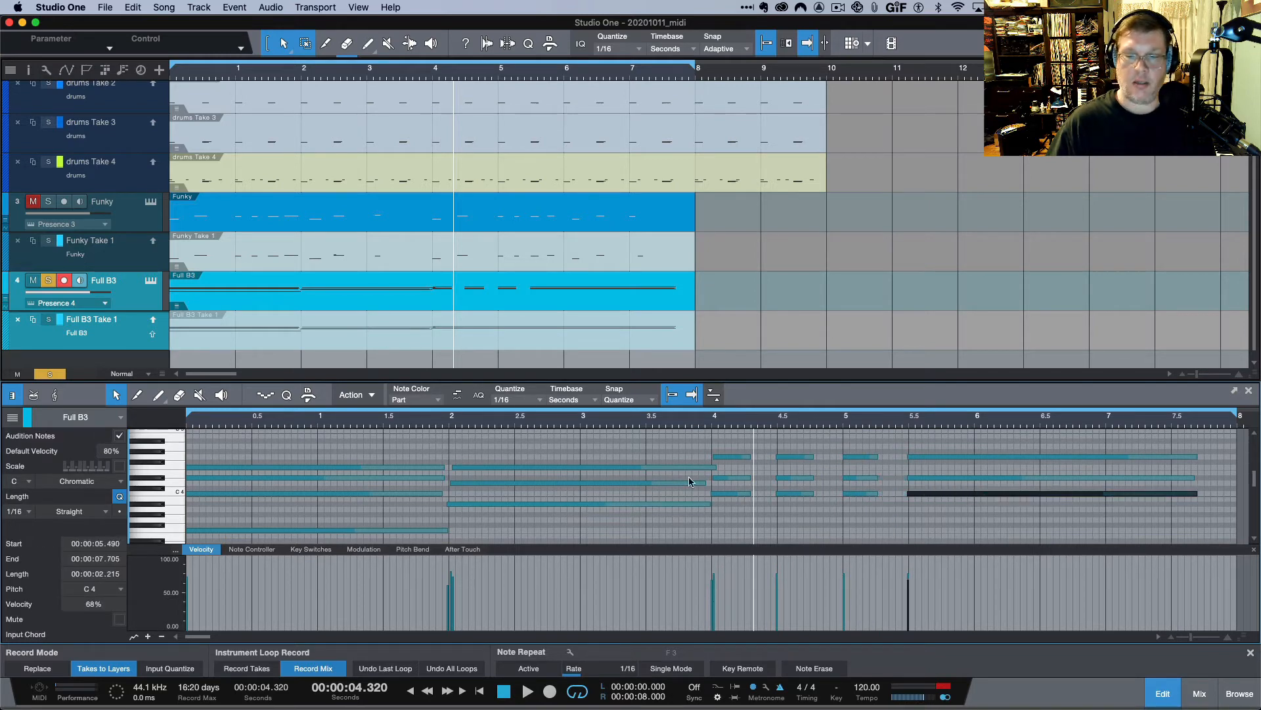
Step: Play back the edited Full B3 part and turn off its solo during playback to hear all tracks together
{"action": "left_click", "coordinate": [422, 427]}
{"action": "key", "text": "space"}
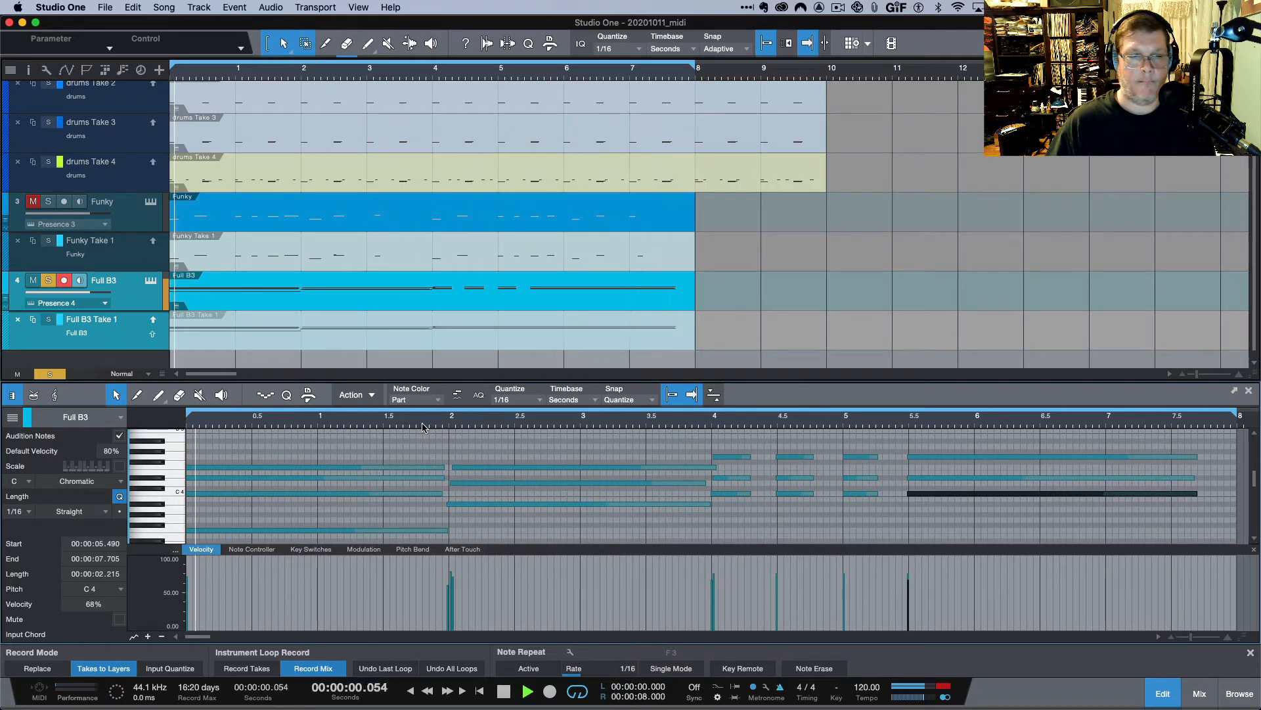
{"action": "left_click", "coordinate": [49, 280]}
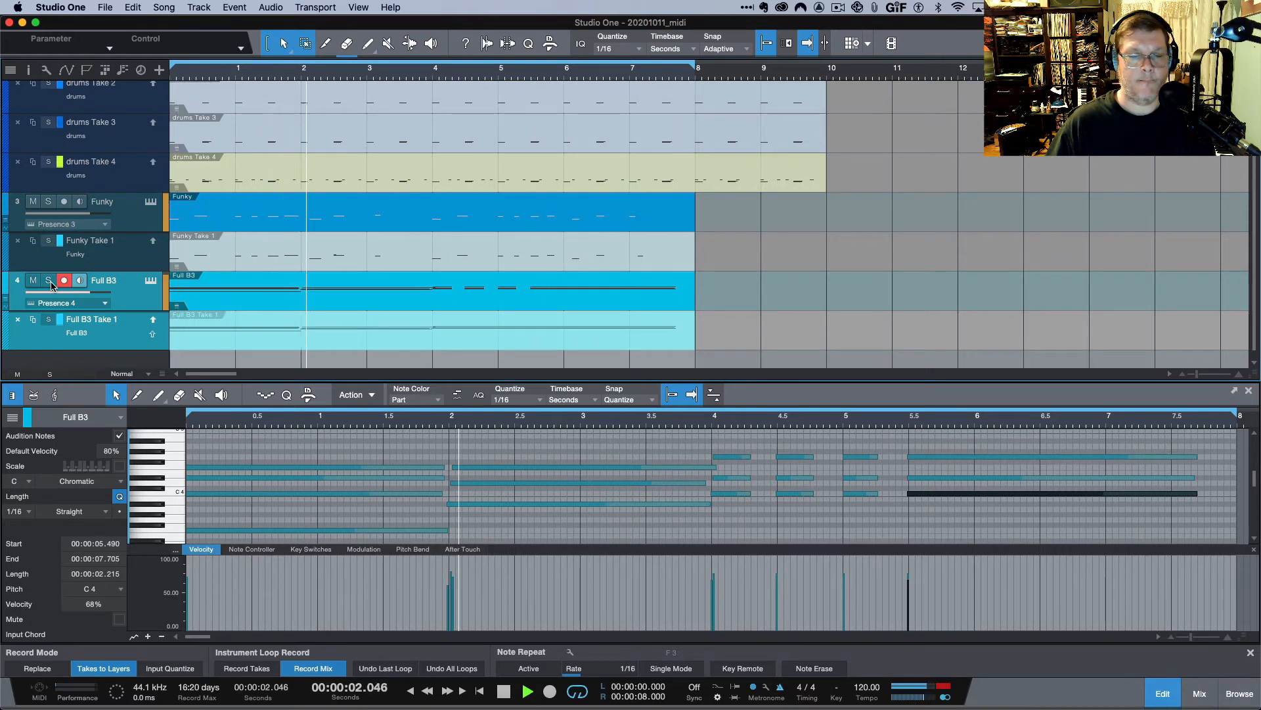
Step: In the mixer, lower the Presence 4 channel to -5.4 dB and raise Presence 3 to +5.4 dB while checking the balance in playback
{"action": "key", "text": "space"}
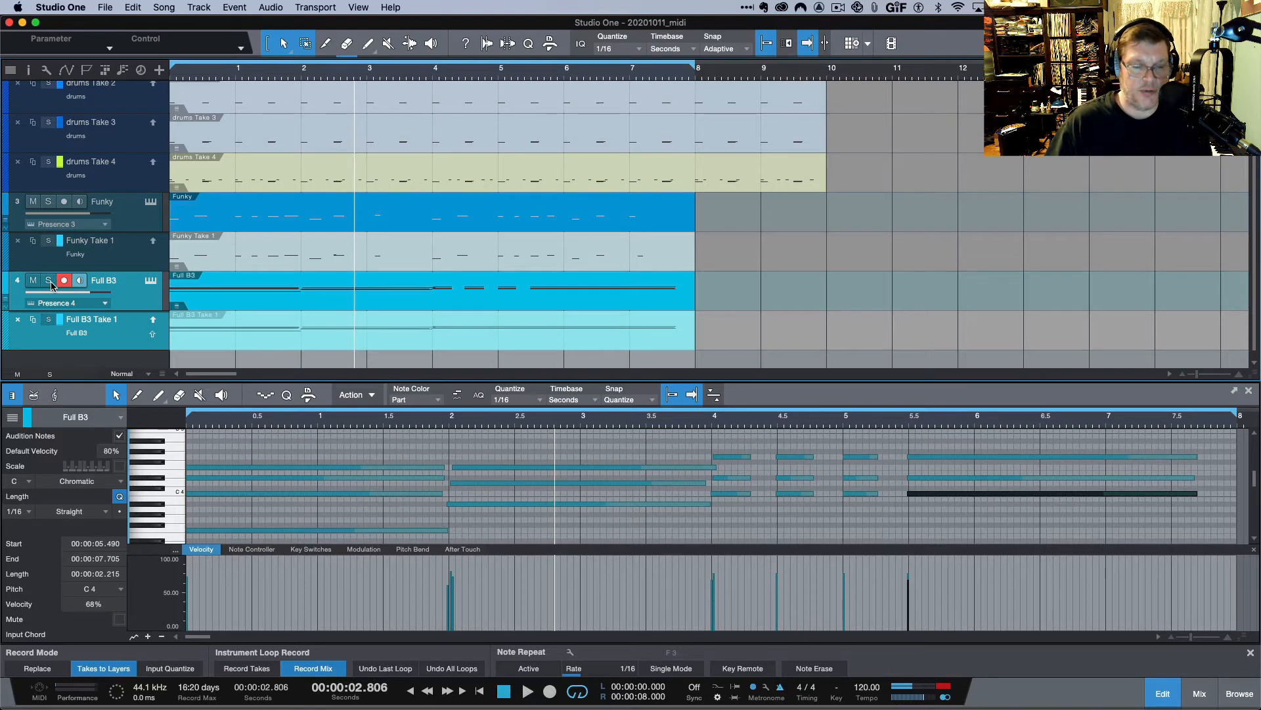
{"action": "left_click", "coordinate": [1204, 703]}
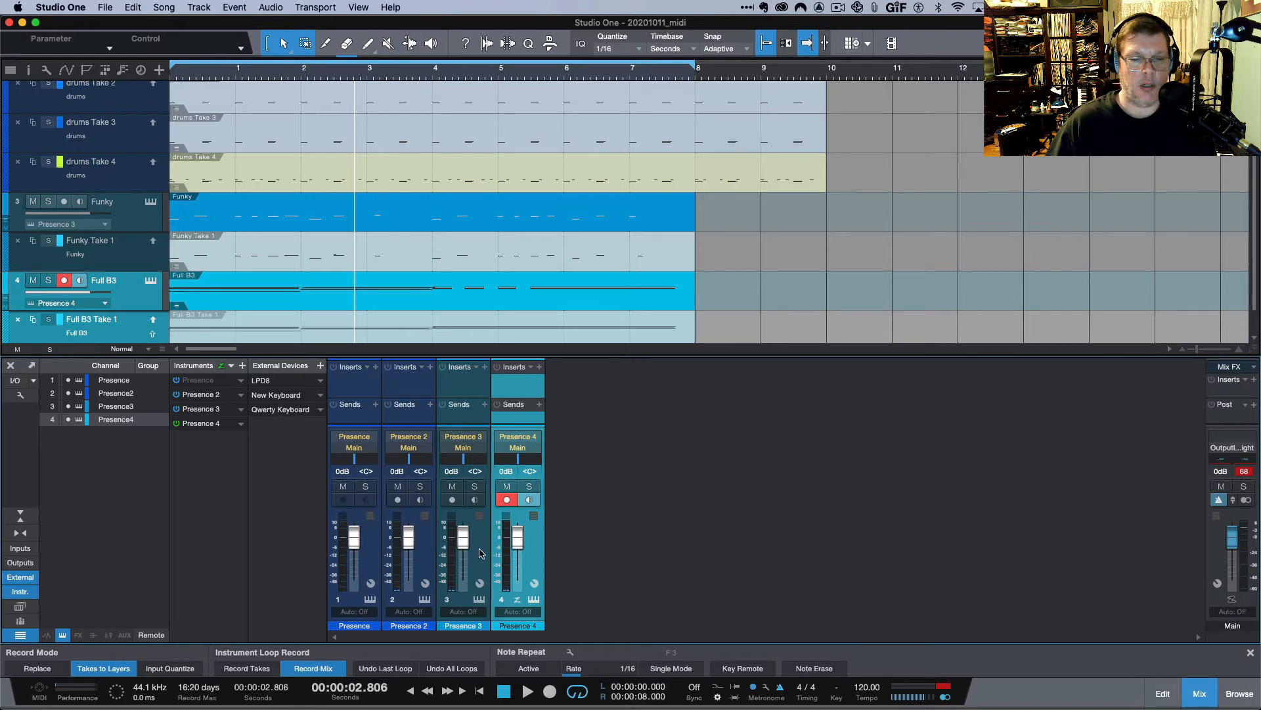
{"action": "left_click_drag", "start_coordinate": [521, 547], "coordinate": [460, 533]}
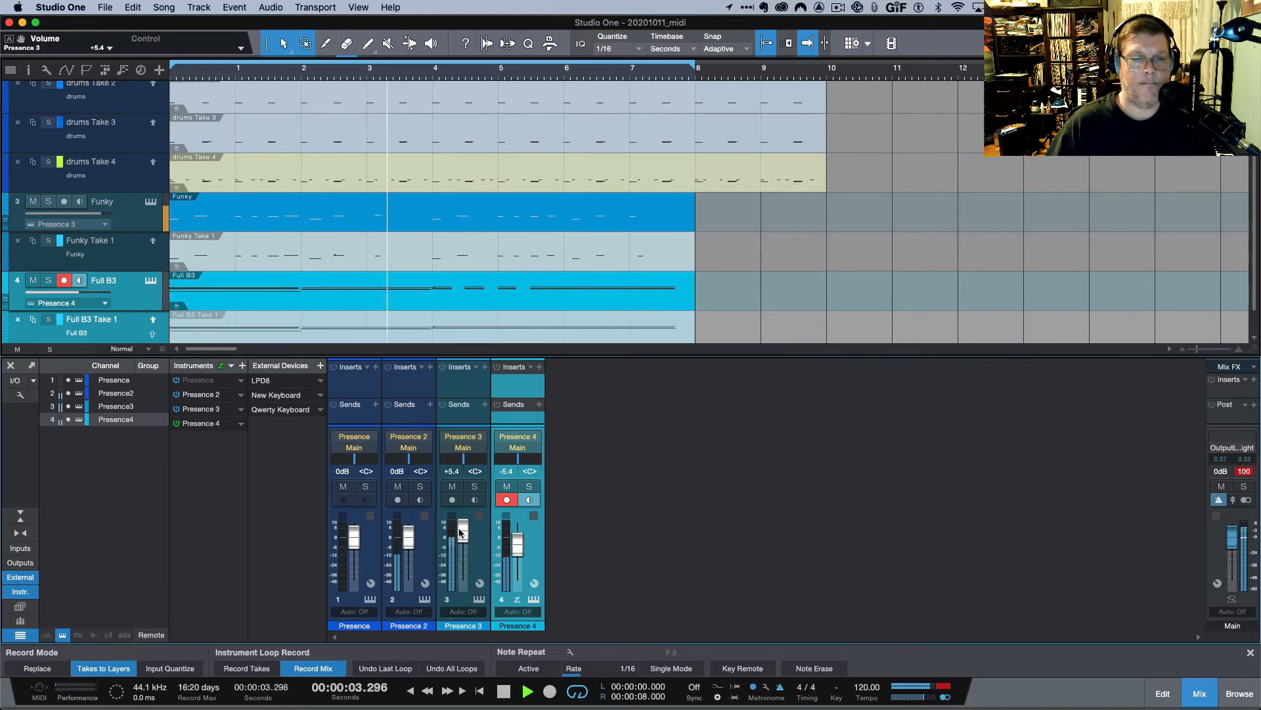
{"action": "key", "text": "space"}
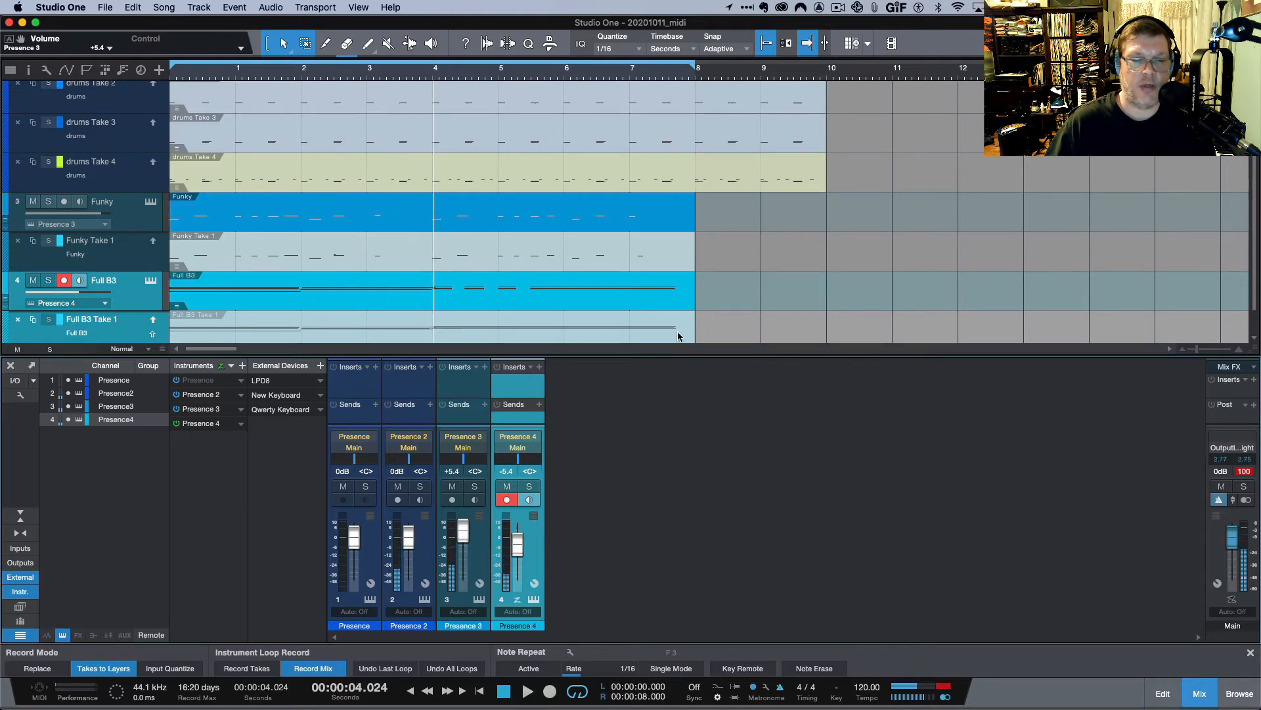
Step: Add a new instrument track using the Crickets preset from the Percussion folder of the Presence Artist Instruments
{"action": "scroll", "coordinate": [676, 315], "scroll_direction": "down", "scroll_amount": 1}
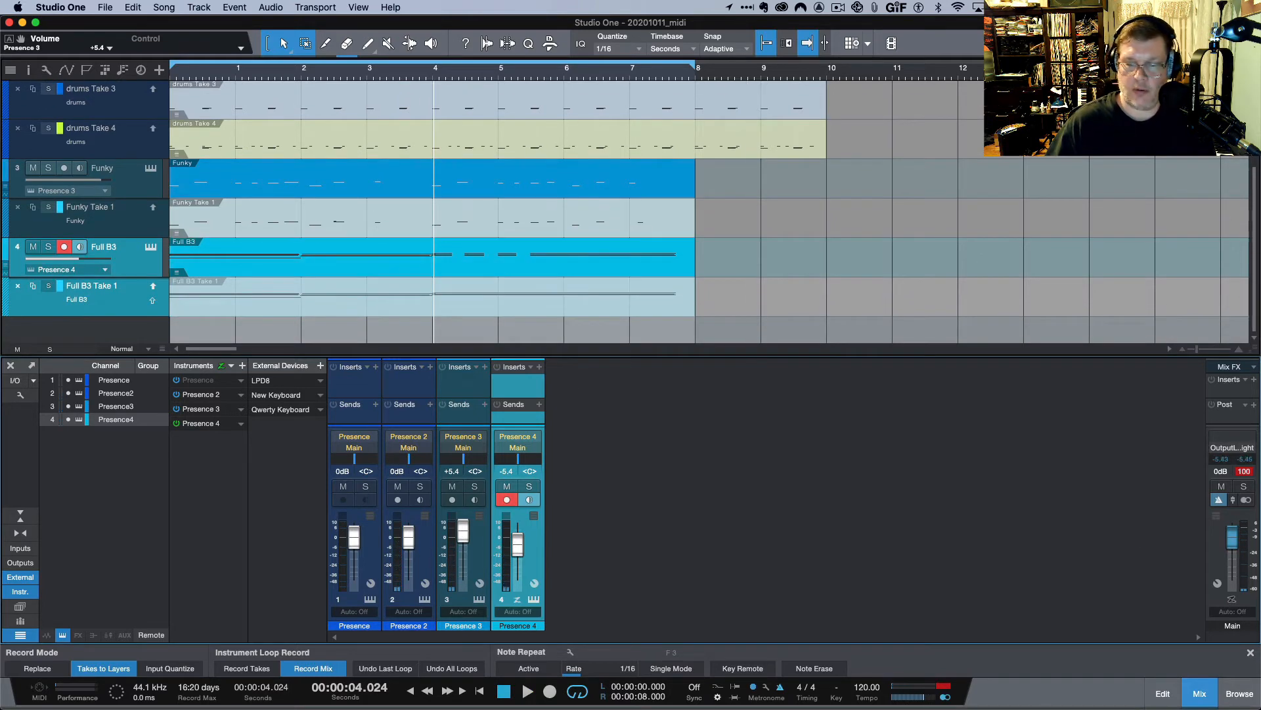
{"action": "left_click", "coordinate": [1236, 691]}
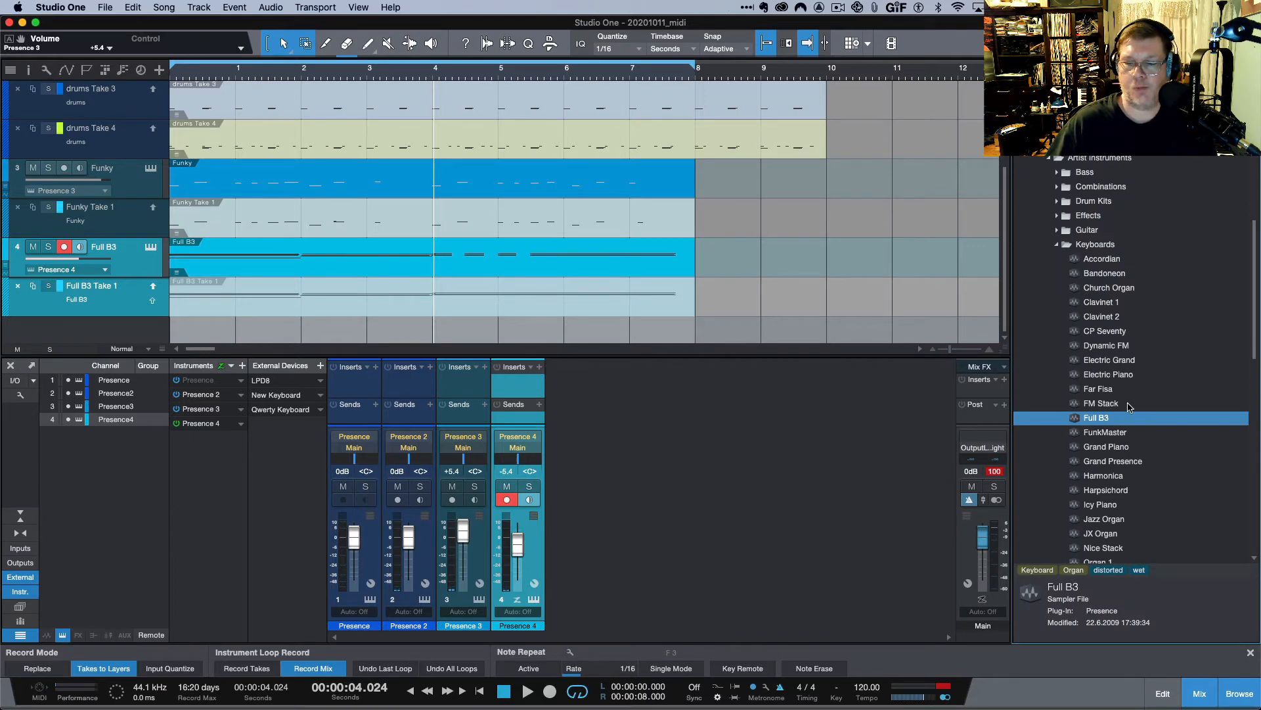
{"action": "left_click", "coordinate": [1058, 246]}
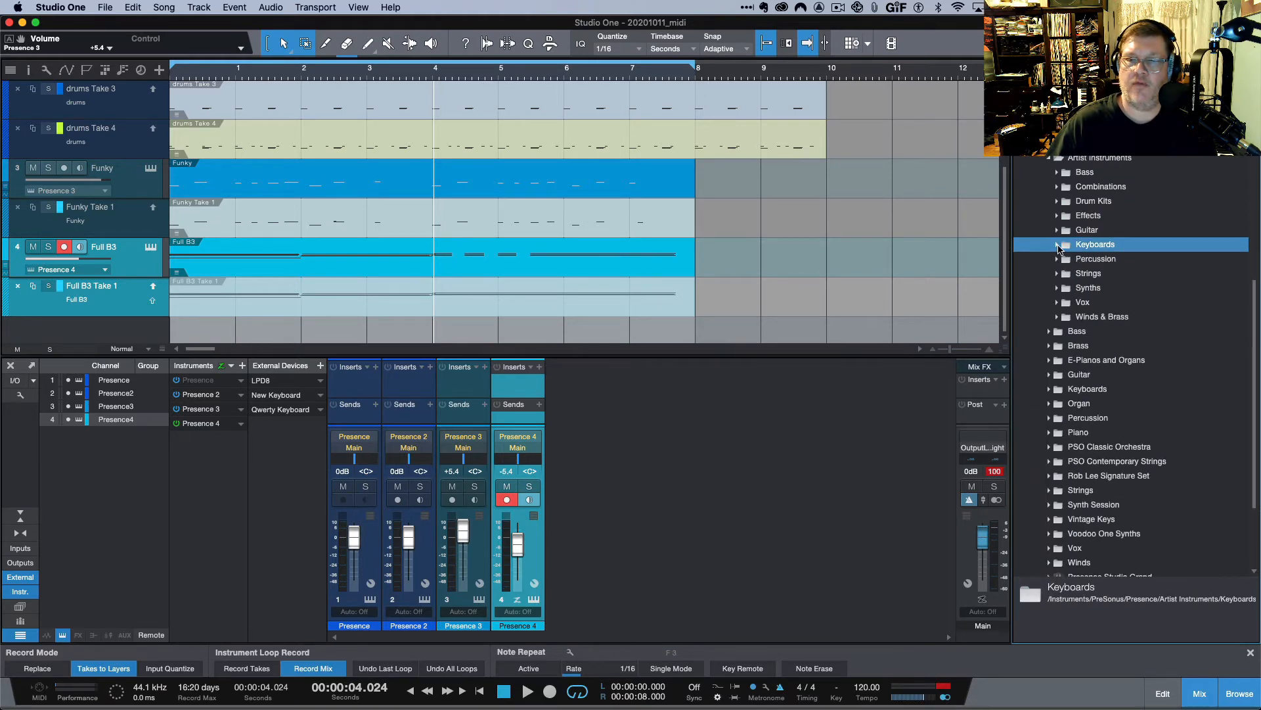
{"action": "left_click", "coordinate": [1059, 260]}
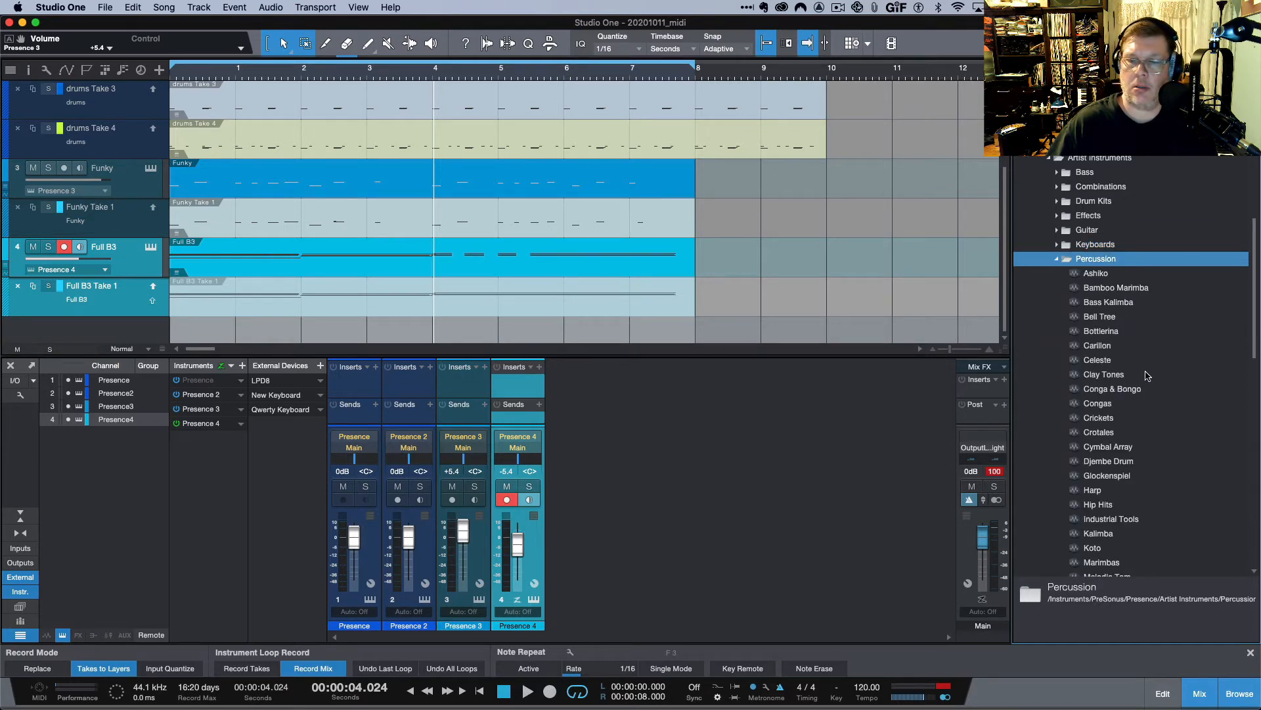
{"action": "scroll", "coordinate": [1148, 381], "scroll_direction": "down", "scroll_amount": 3}
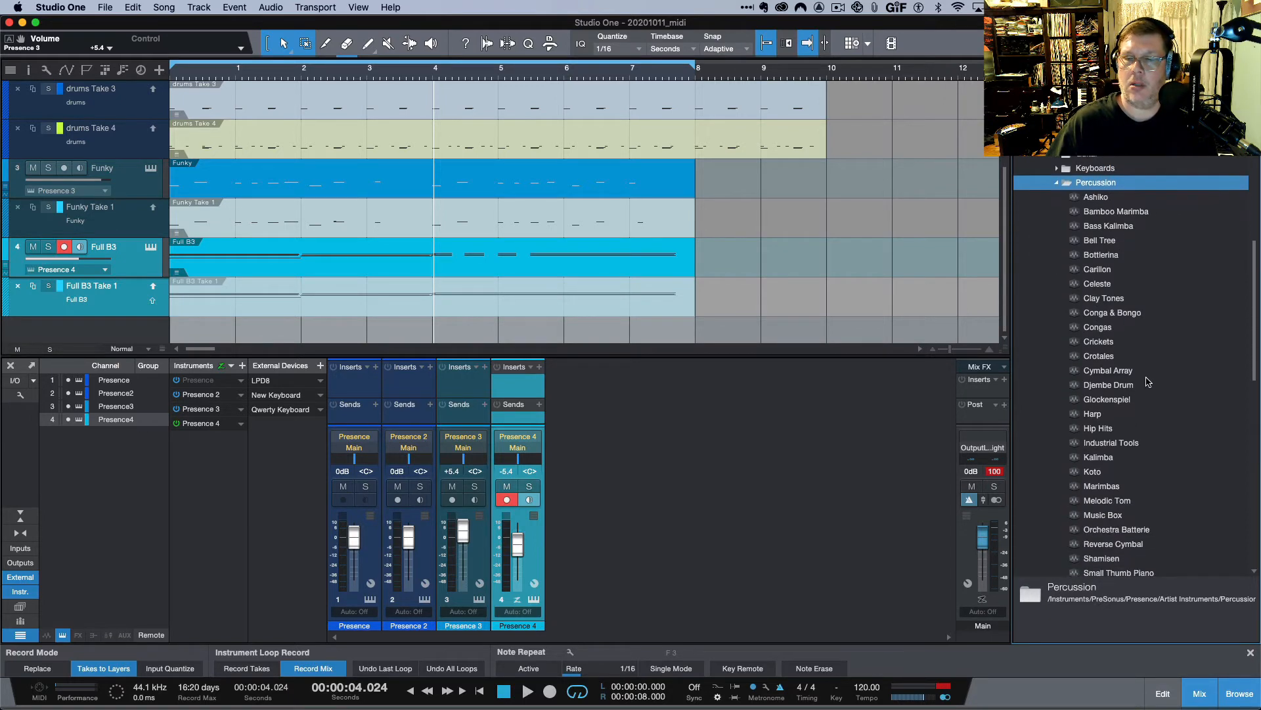
{"action": "scroll", "coordinate": [1148, 382], "scroll_direction": "down", "scroll_amount": 3}
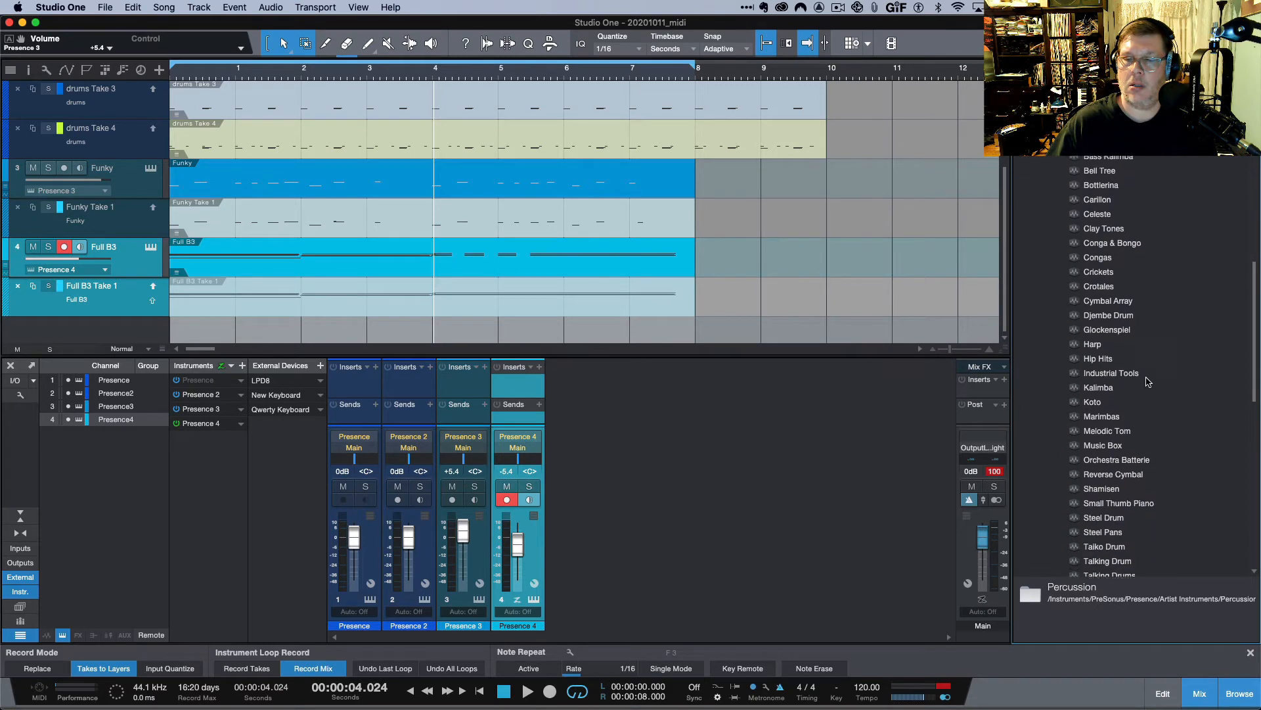
{"action": "scroll", "coordinate": [1148, 381], "scroll_direction": "down", "scroll_amount": 3}
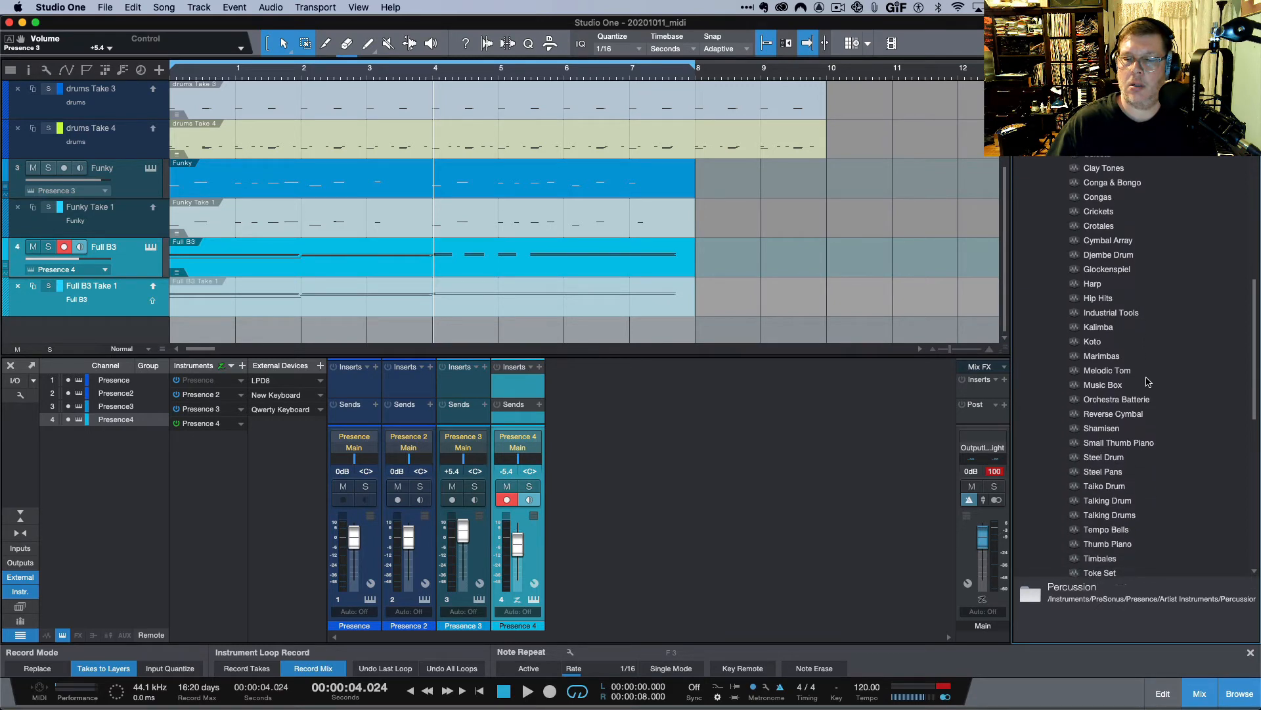
{"action": "scroll", "coordinate": [1147, 382], "scroll_direction": "down", "scroll_amount": 1}
{"action": "scroll", "coordinate": [1148, 381], "scroll_direction": "down", "scroll_amount": 1}
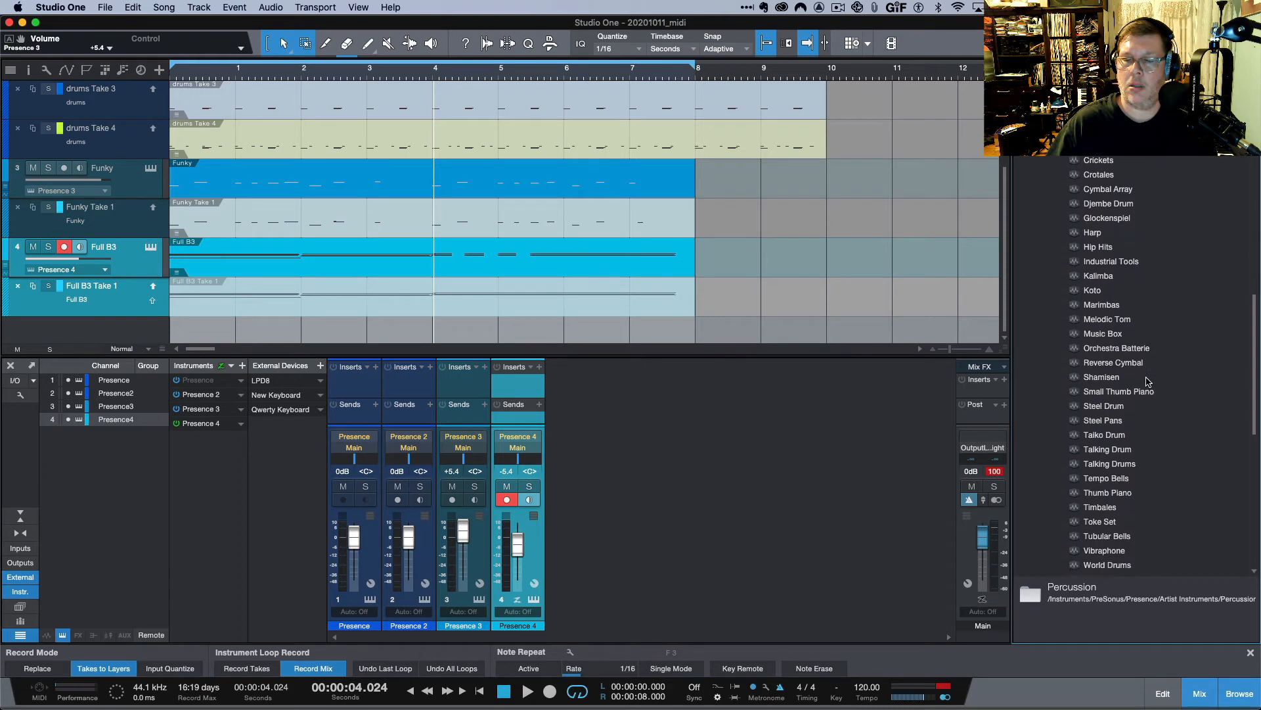
{"action": "scroll", "coordinate": [1148, 381], "scroll_direction": "down", "scroll_amount": 2}
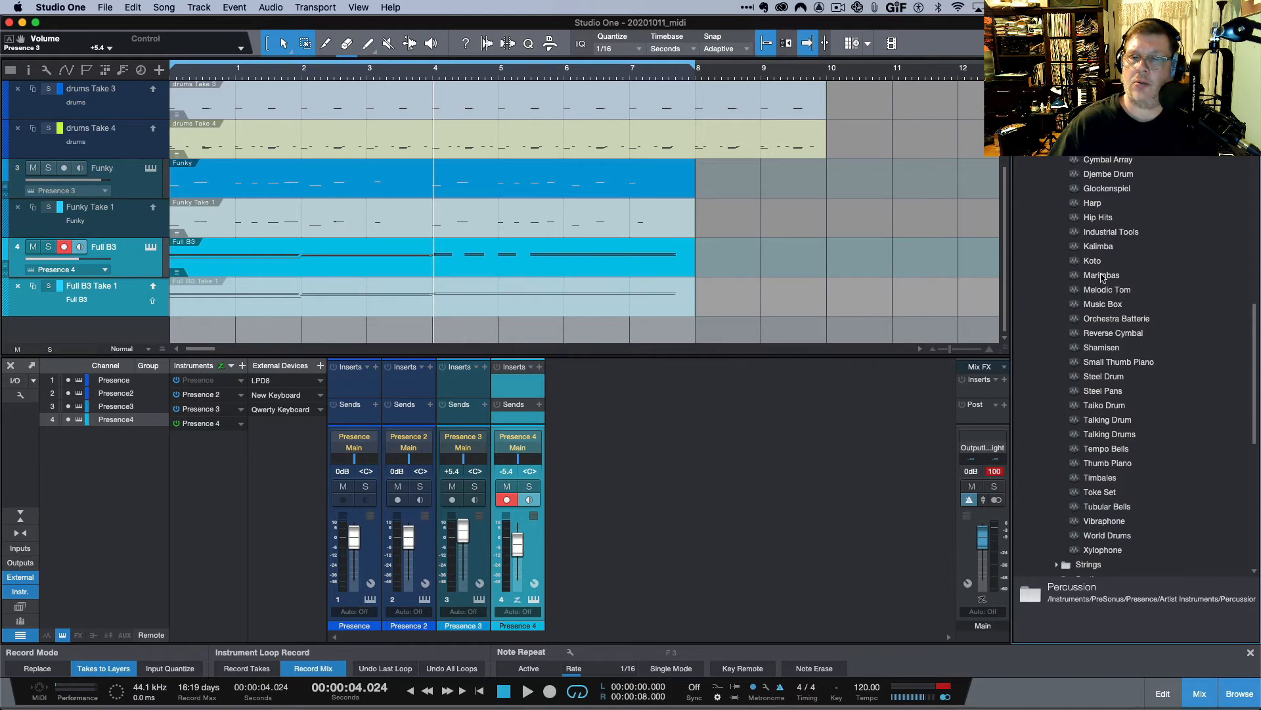
{"action": "scroll", "coordinate": [1101, 278], "scroll_direction": "up", "scroll_amount": 7}
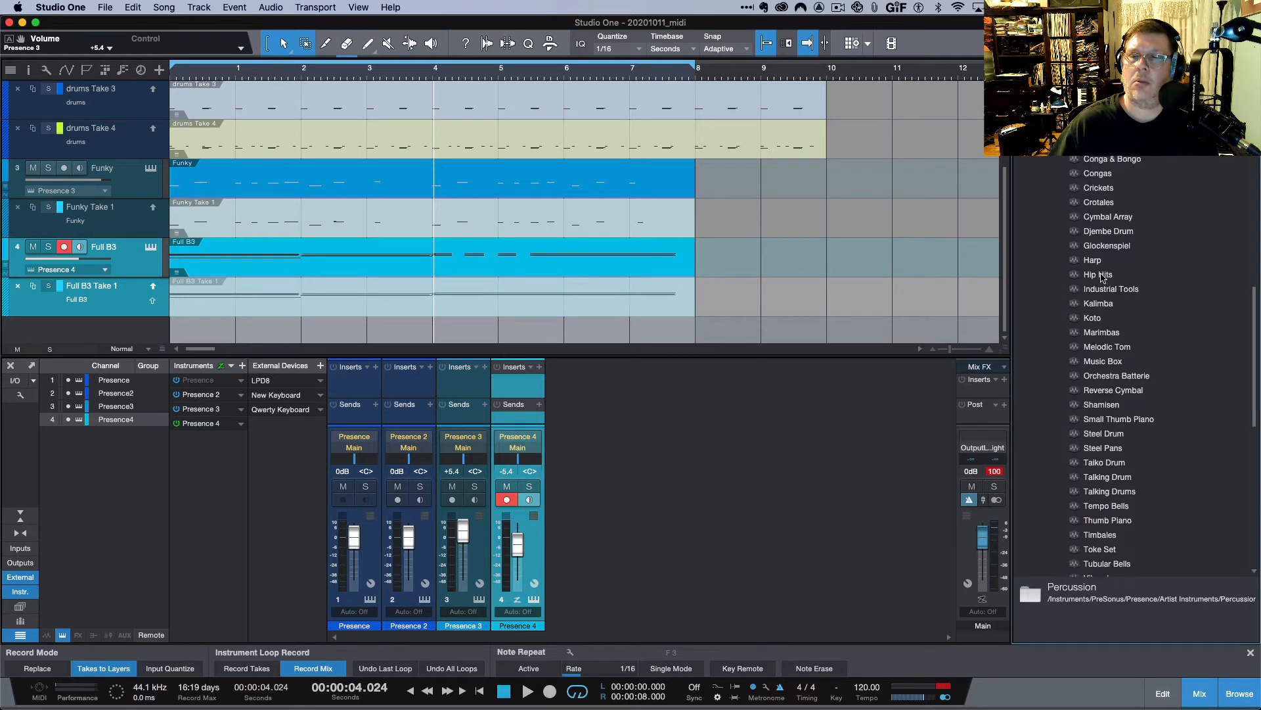
{"action": "scroll", "coordinate": [1102, 277], "scroll_direction": "up", "scroll_amount": 3}
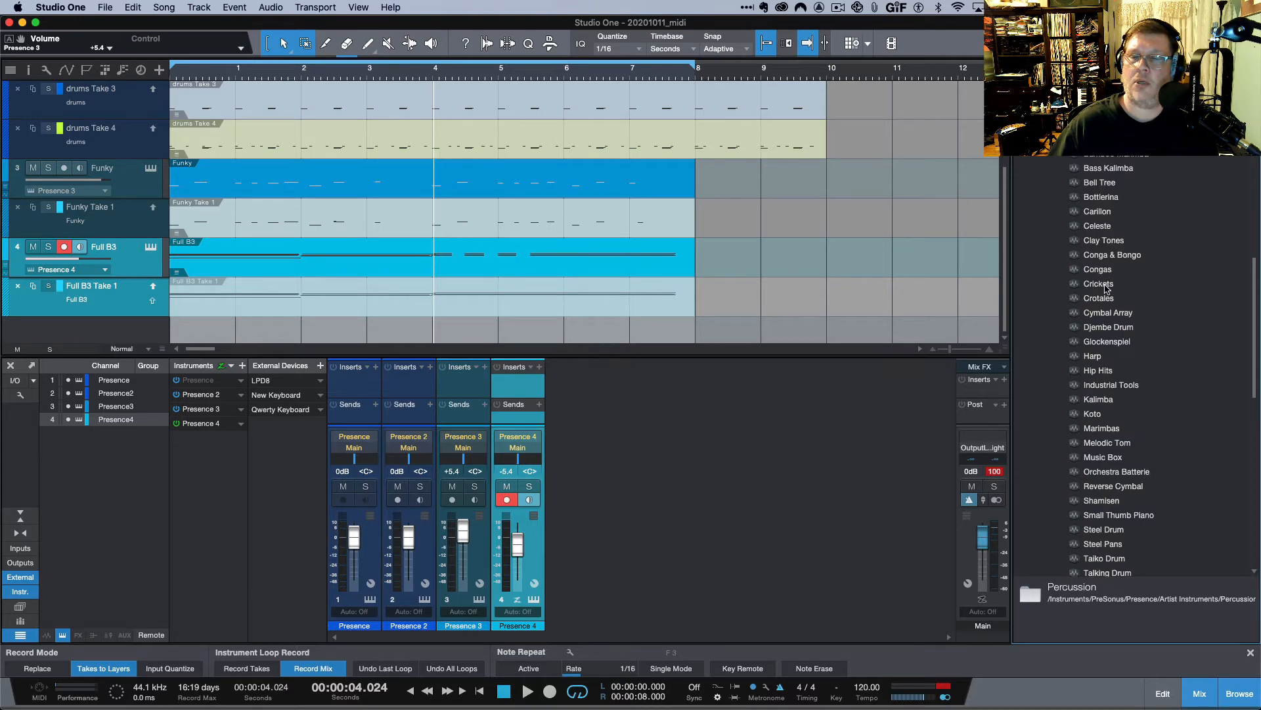
{"action": "left_click_drag", "start_coordinate": [1100, 286], "coordinate": [143, 328]}
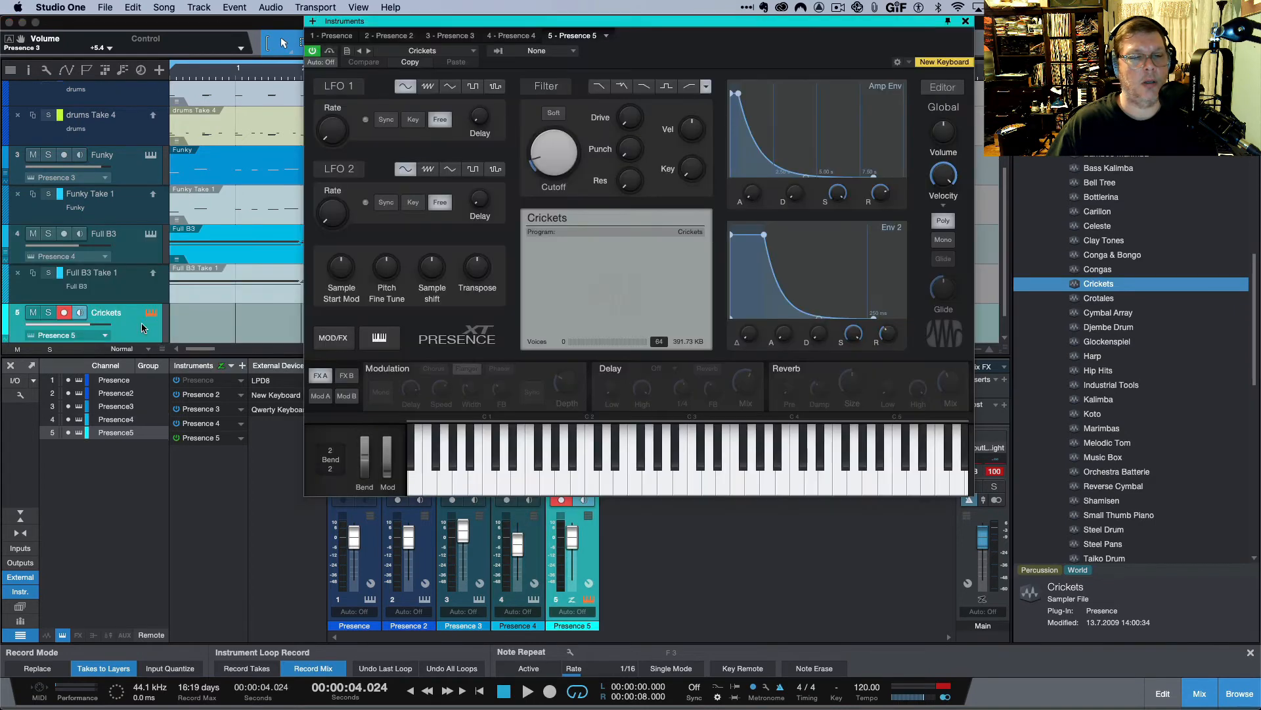
Step: Audition the Crickets sound by playing several notes on the instrument's on-screen keyboard
{"action": "left_click", "coordinate": [577, 489]}
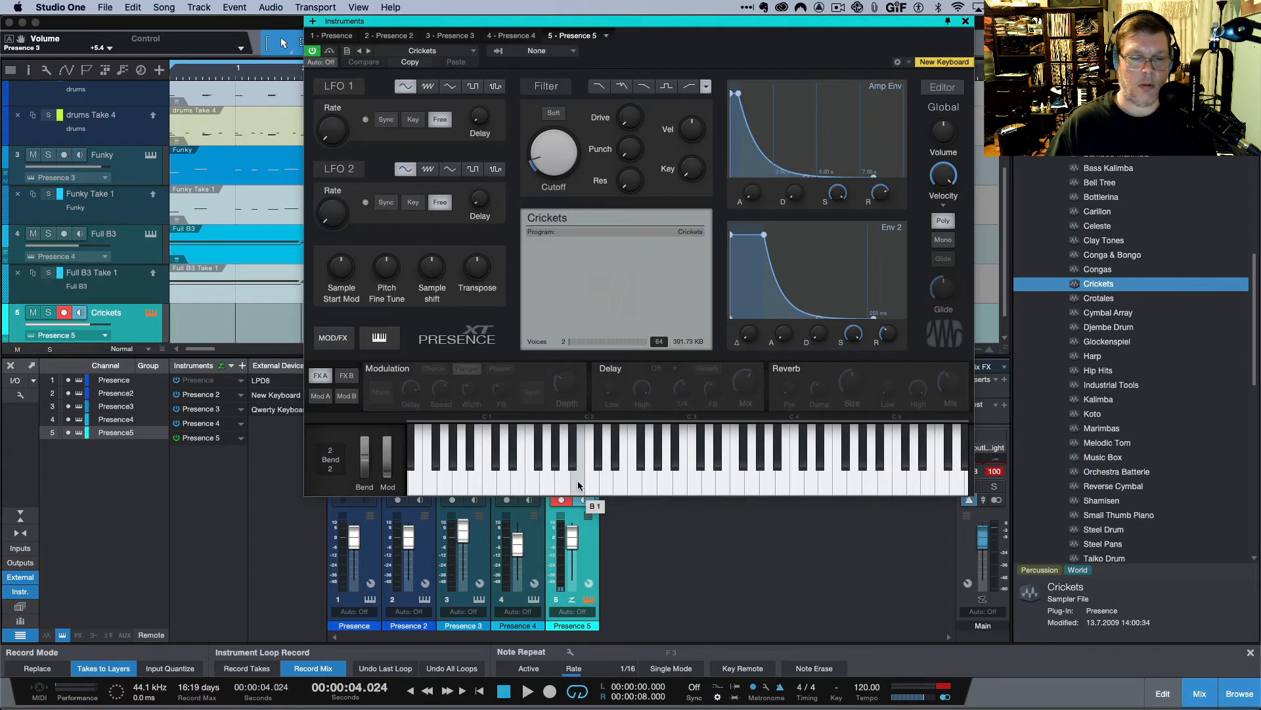
{"action": "left_click", "coordinate": [661, 489]}
{"action": "mouse_move", "coordinate": [660, 490]}
{"action": "left_mouse_down"}
{"action": "mouse_move", "coordinate": [740, 483]}
{"action": "mouse_move", "coordinate": [619, 486]}
{"action": "mouse_move", "coordinate": [540, 468]}
{"action": "mouse_move", "coordinate": [594, 473]}
{"action": "left_mouse_up"}
{"action": "left_click", "coordinate": [594, 472]}
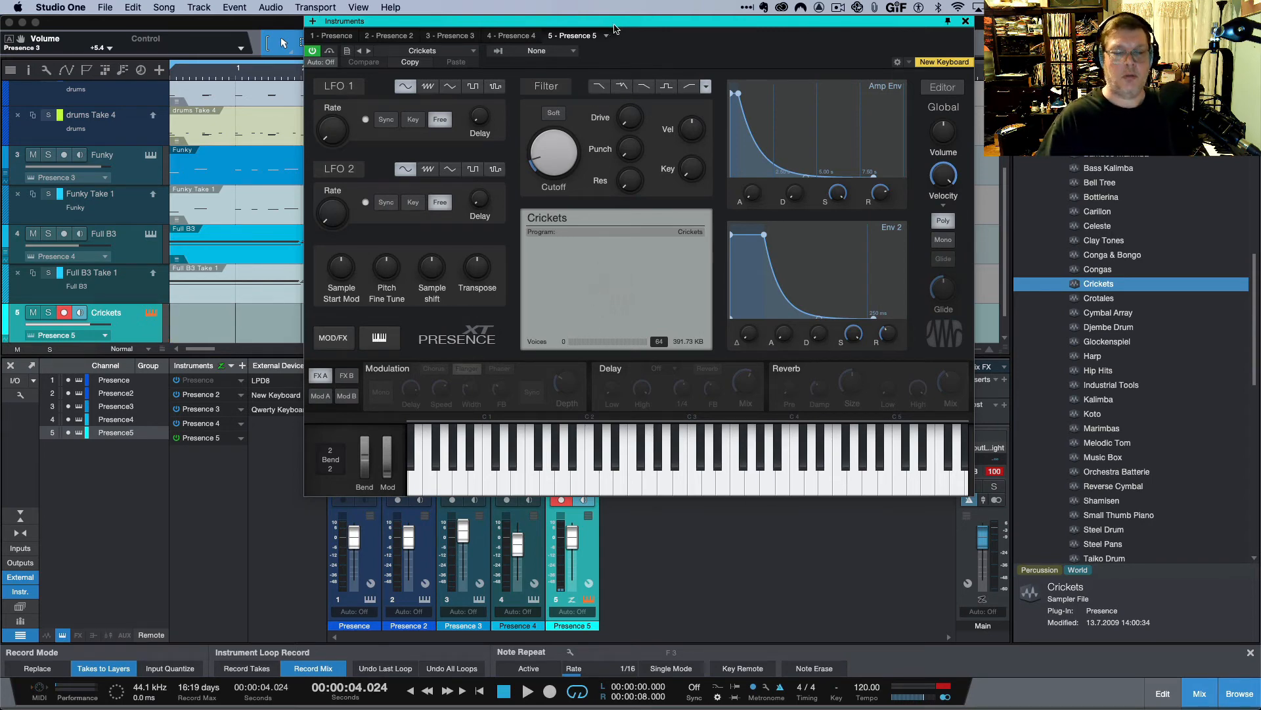
Step: Switch the Crickets track's instrument preset to Conga & Bongo, audition a few notes and close the instrument window
{"action": "left_click_drag", "start_coordinate": [615, 29], "coordinate": [669, 153]}
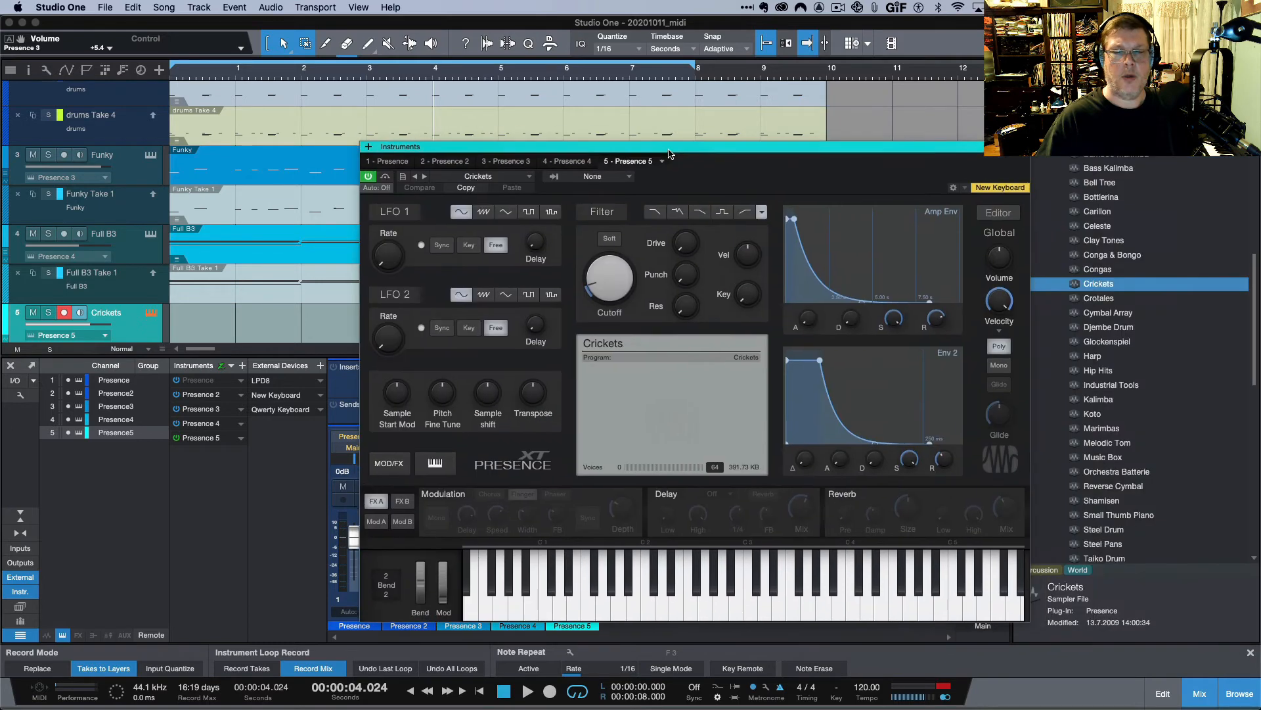
{"action": "left_click", "coordinate": [506, 182]}
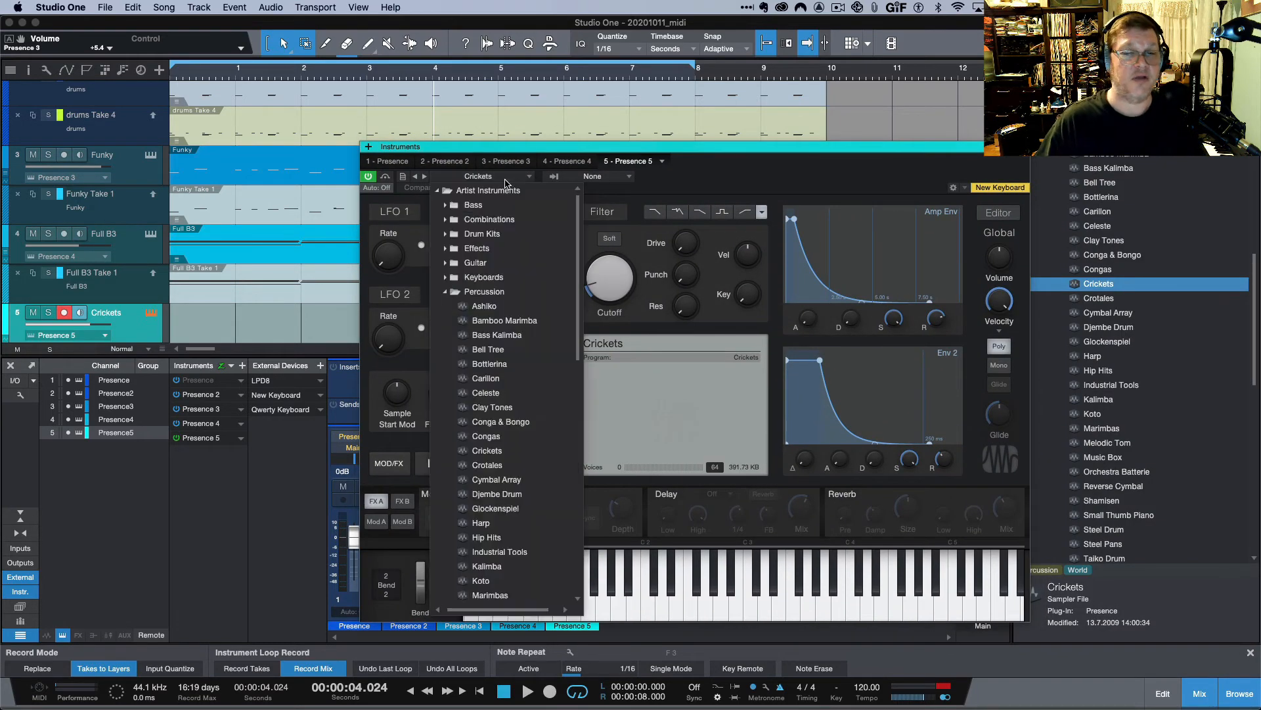
{"action": "left_click", "coordinate": [519, 421]}
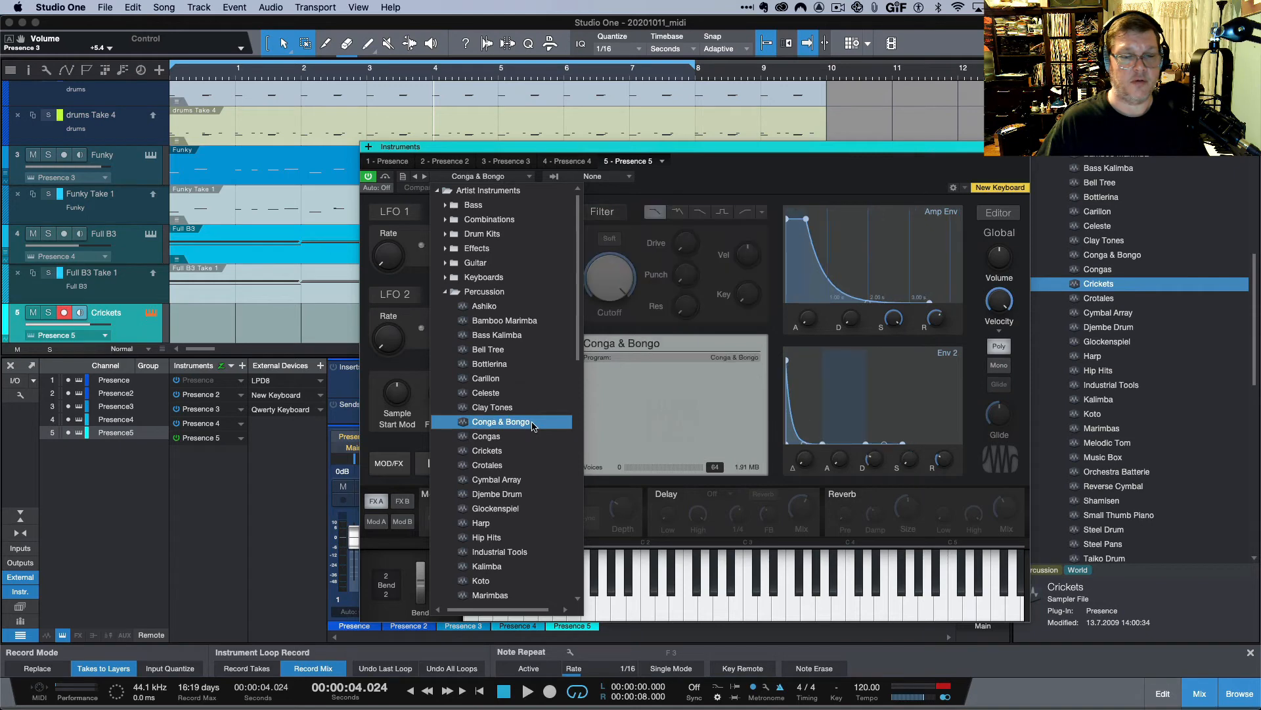
{"action": "left_click_drag", "start_coordinate": [648, 591], "coordinate": [609, 611]}
{"action": "left_click", "coordinate": [605, 609]}
{"action": "left_click", "coordinate": [634, 602]}
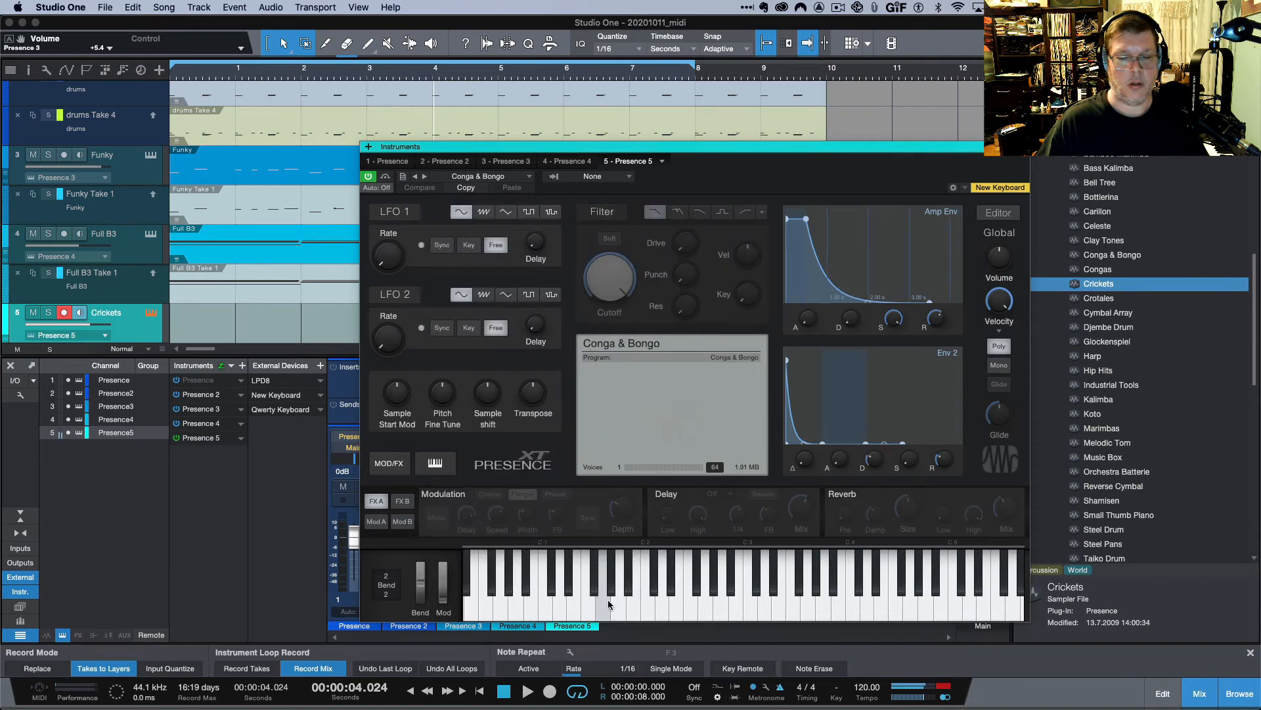
{"action": "left_click", "coordinate": [1023, 148]}
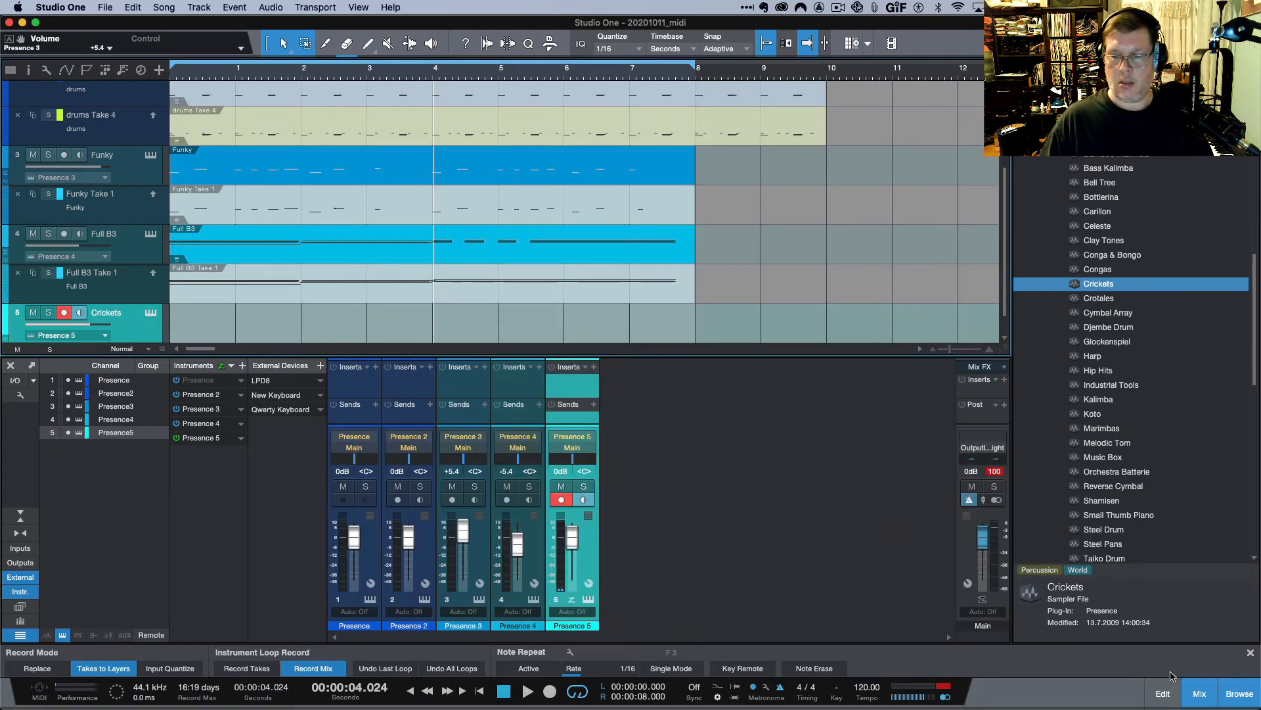
Step: Open the empty Crickets track in the note editor and paint a new part about 0.3 seconds long starting at 1 second
{"action": "left_click", "coordinate": [1163, 693]}
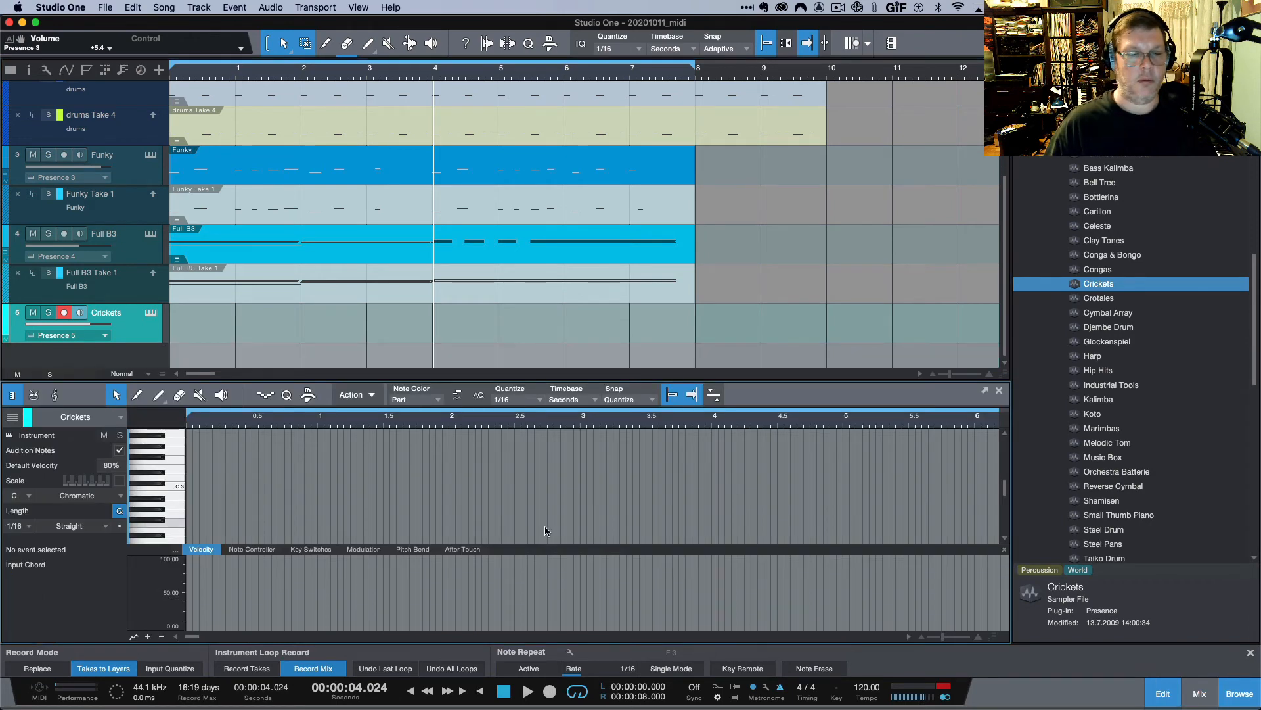
{"action": "left_click", "coordinate": [325, 474]}
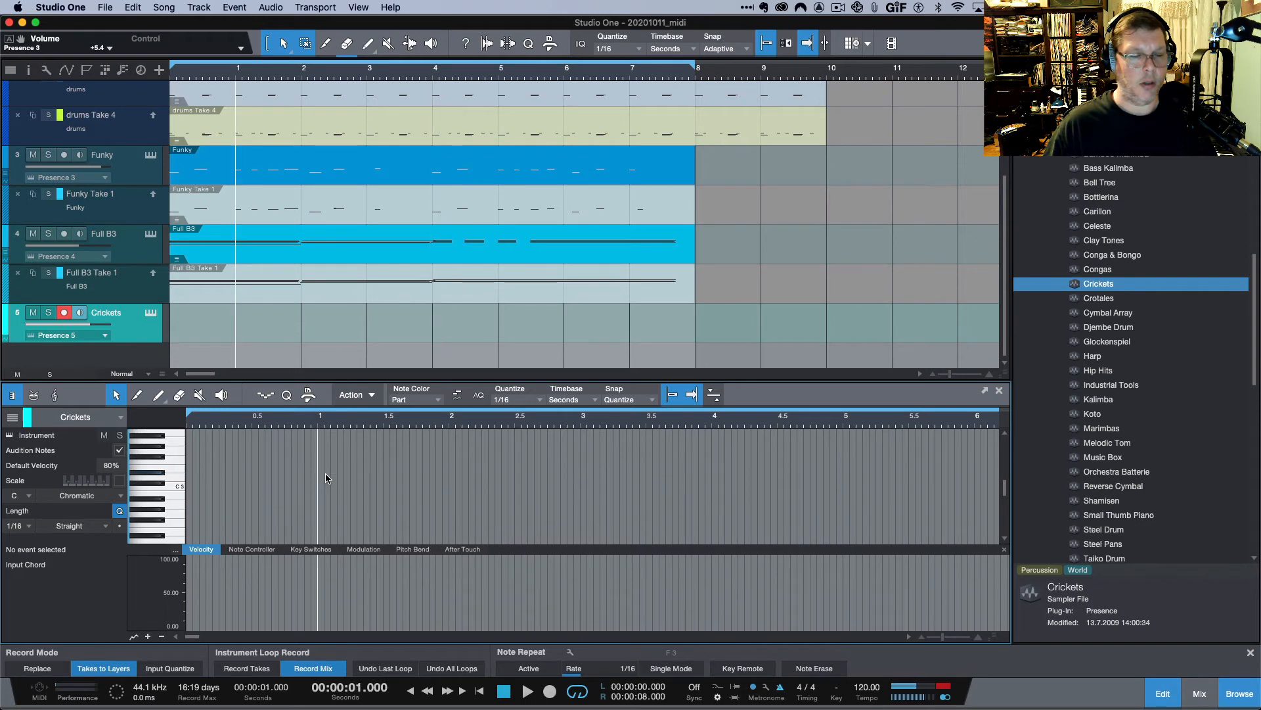
{"action": "left_click_drag", "start_coordinate": [325, 473], "coordinate": [400, 479]}
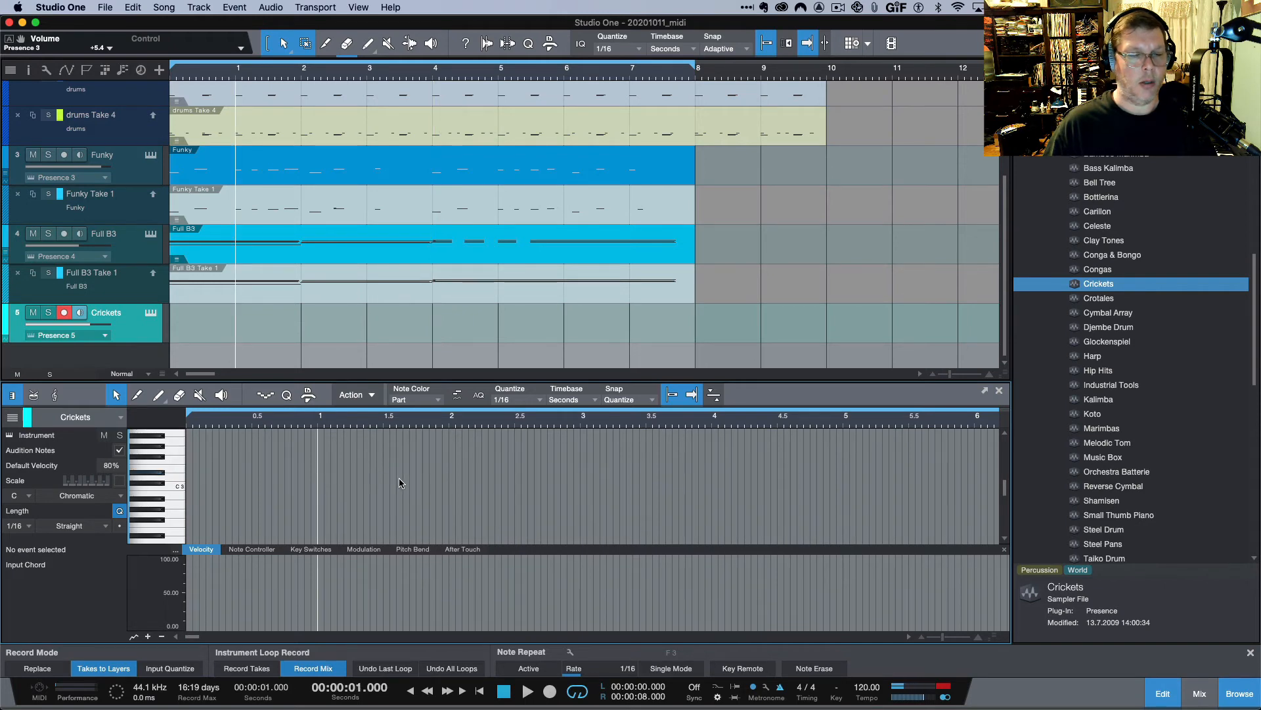
{"action": "right_click", "coordinate": [319, 475]}
{"action": "left_click", "coordinate": [158, 396]}
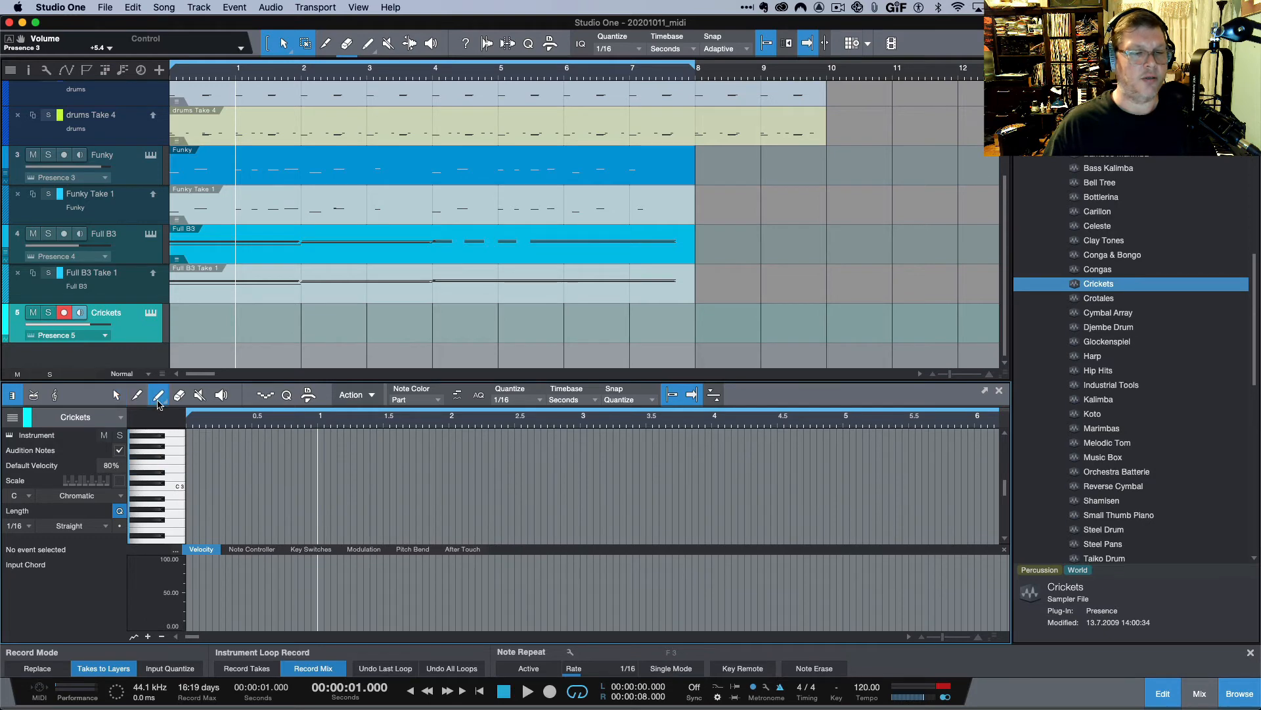
{"action": "left_click_drag", "start_coordinate": [328, 476], "coordinate": [365, 483]}
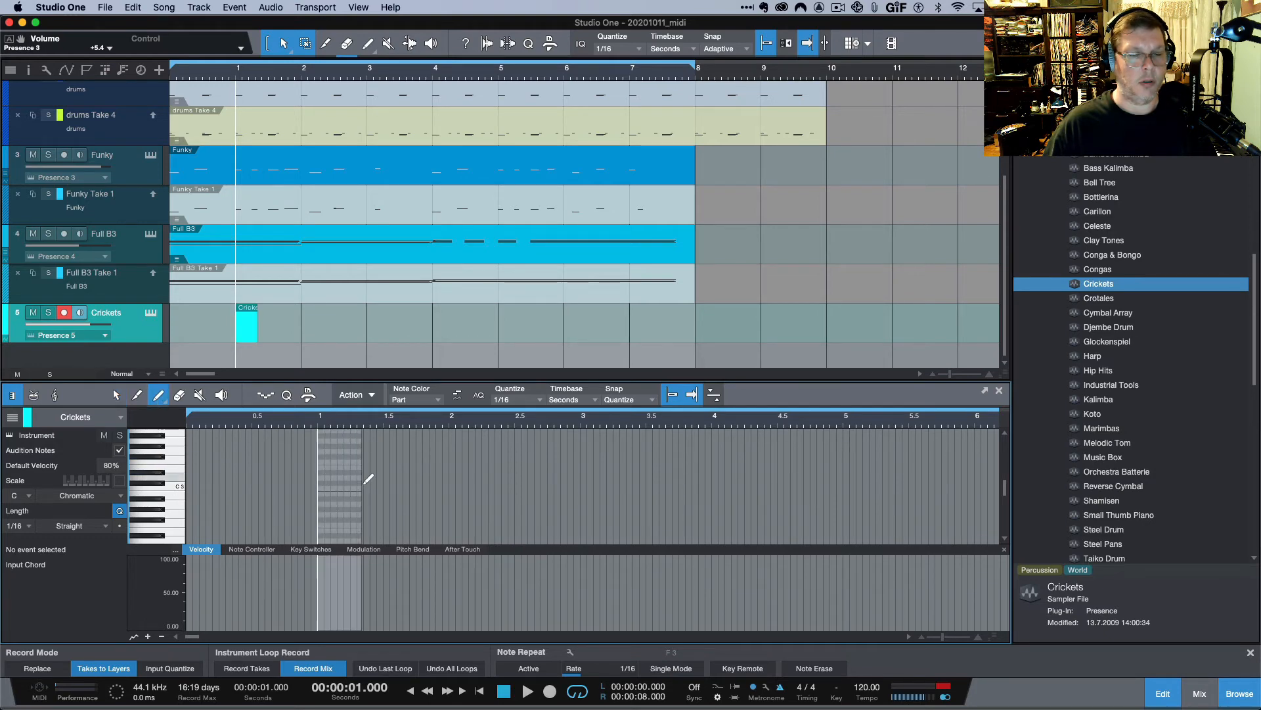
Step: Paint notes starting at 1 second: D#3, A#2, A2 and G3 for 0.125 seconds, D3 for about 2 seconds and F3 for 1 second
{"action": "left_click", "coordinate": [326, 472]}
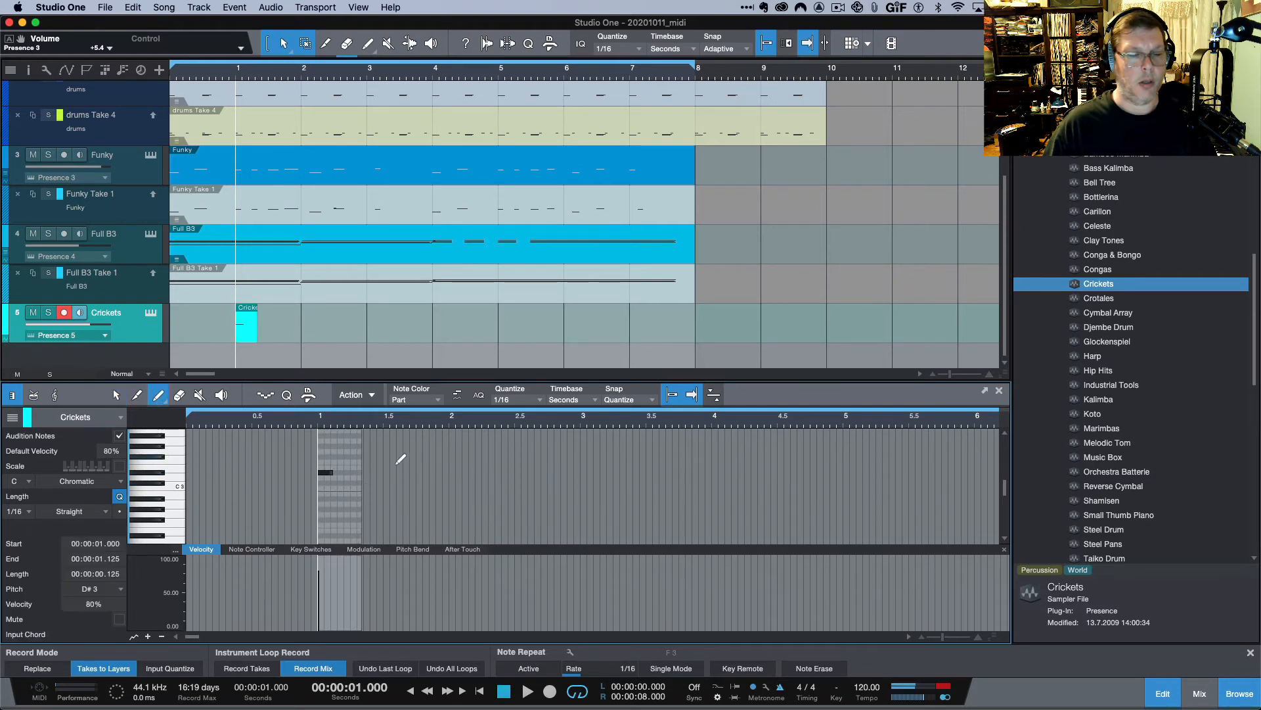
{"action": "left_click", "coordinate": [356, 498]}
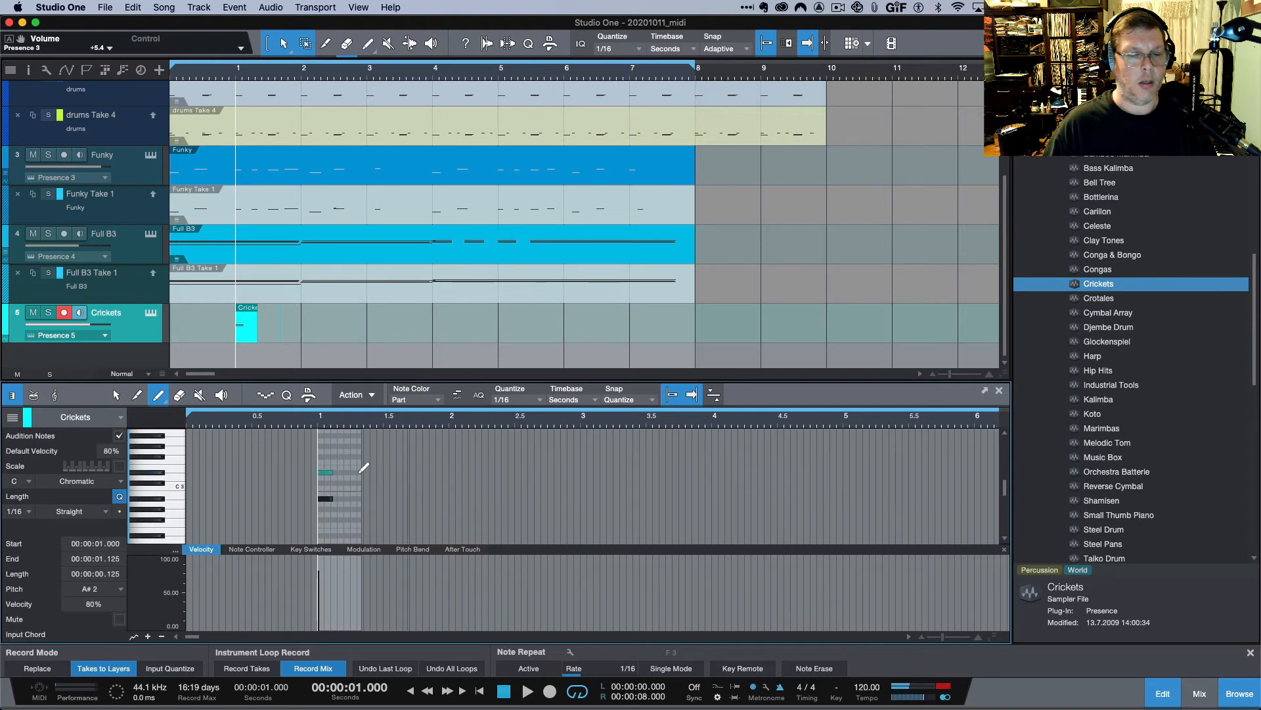
{"action": "left_click_drag", "start_coordinate": [361, 477], "coordinate": [578, 478]}
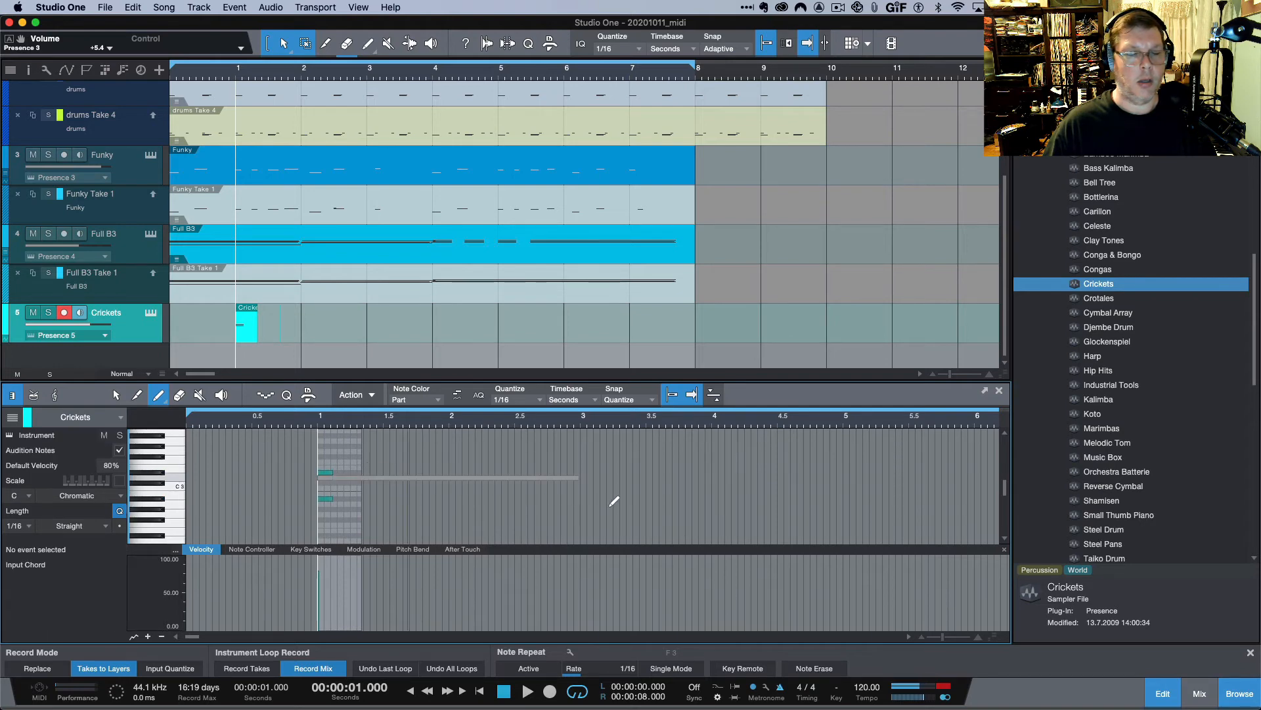
{"action": "left_click", "coordinate": [436, 500]}
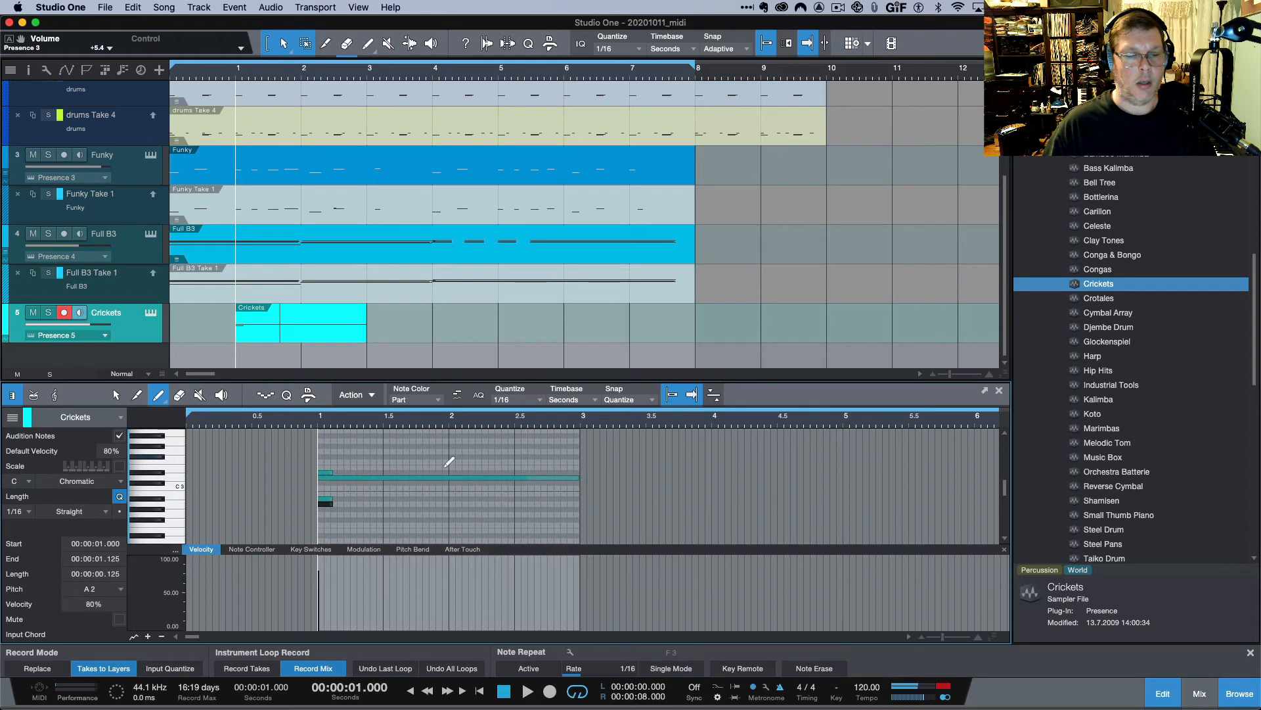
{"action": "left_click", "coordinate": [401, 452]}
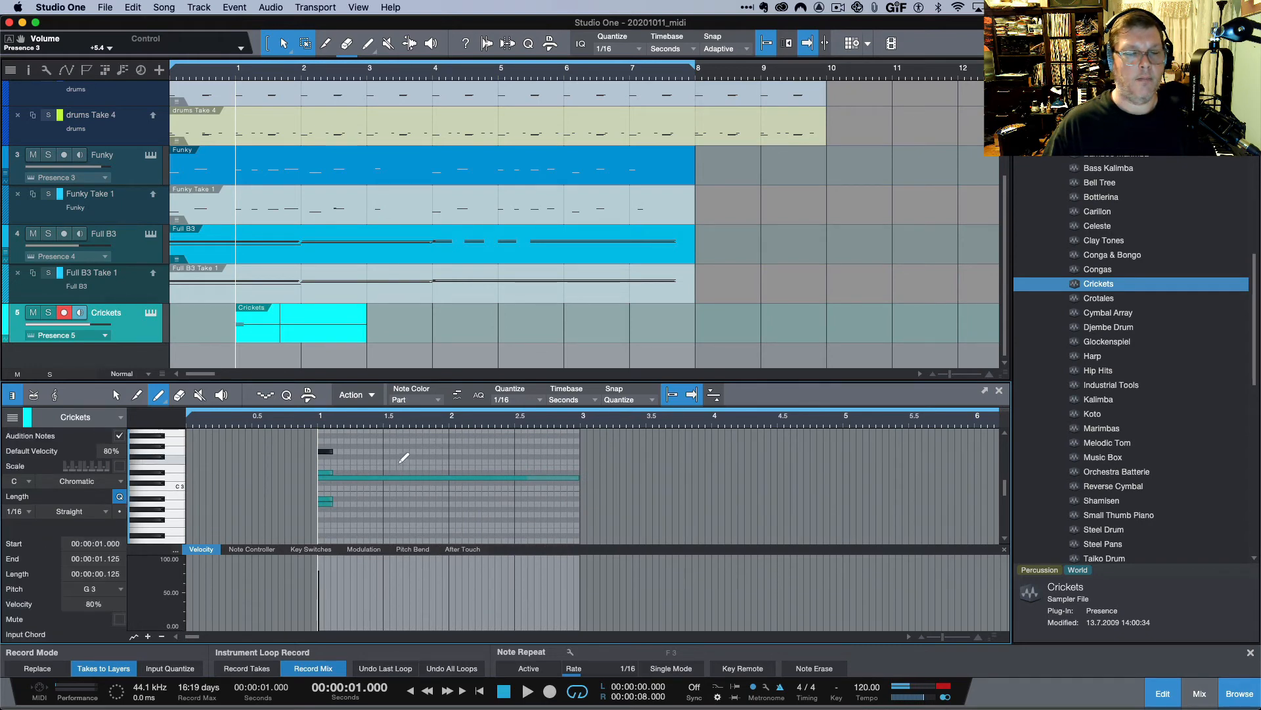
{"action": "left_click_drag", "start_coordinate": [407, 462], "coordinate": [472, 467]}
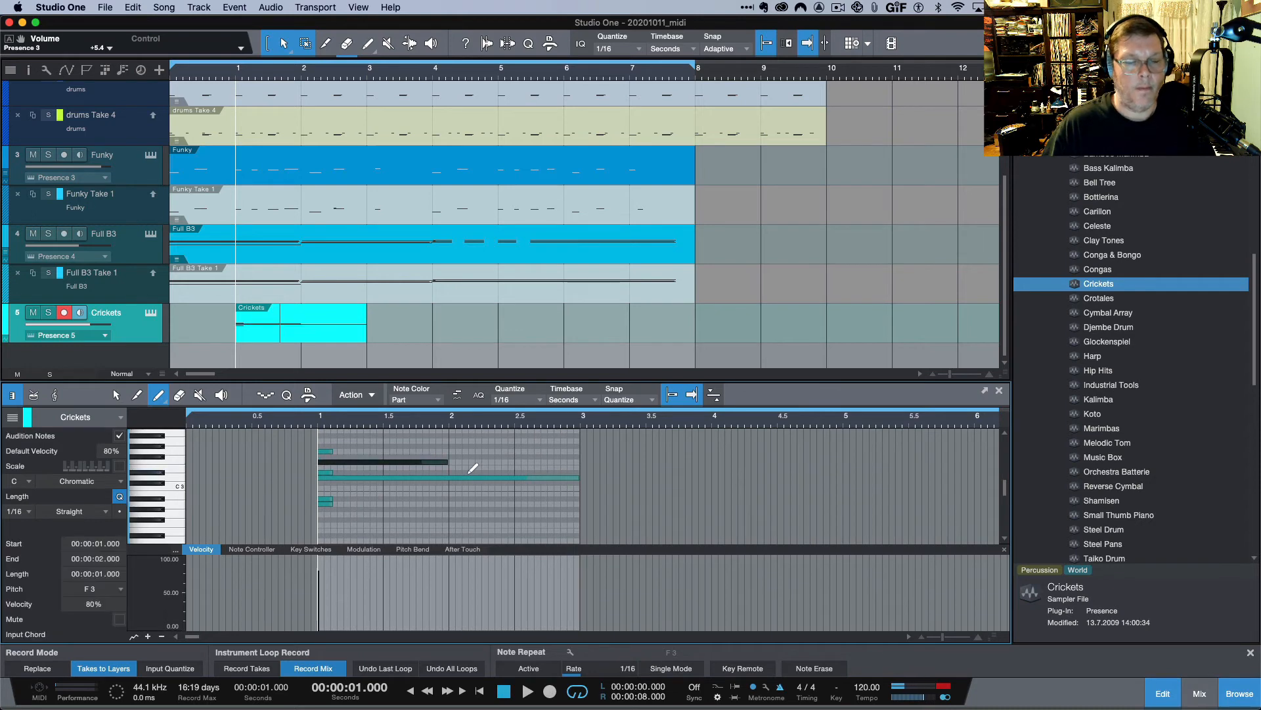
Step: Paint a second Crickets part about 0.7 seconds long from the song start and add a 0.125-second D3 note at its beginning
{"action": "left_click_drag", "start_coordinate": [241, 474], "coordinate": [276, 483]}
{"action": "left_click", "coordinate": [251, 476]}
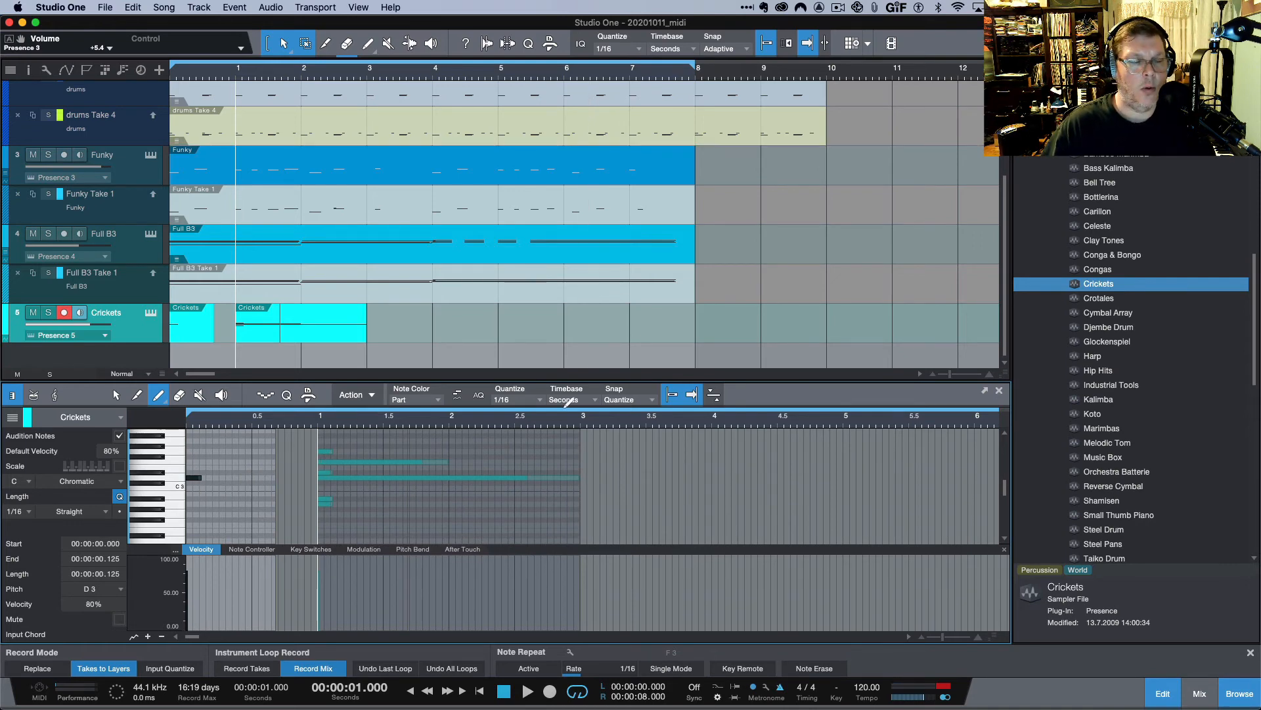
Step: Paint a third Crickets part about 0.5 seconds long starting near 3.8 seconds, with 0.125-second D#3, D2 and C#3 notes at 4 seconds
{"action": "left_click_drag", "start_coordinate": [688, 460], "coordinate": [756, 476]}
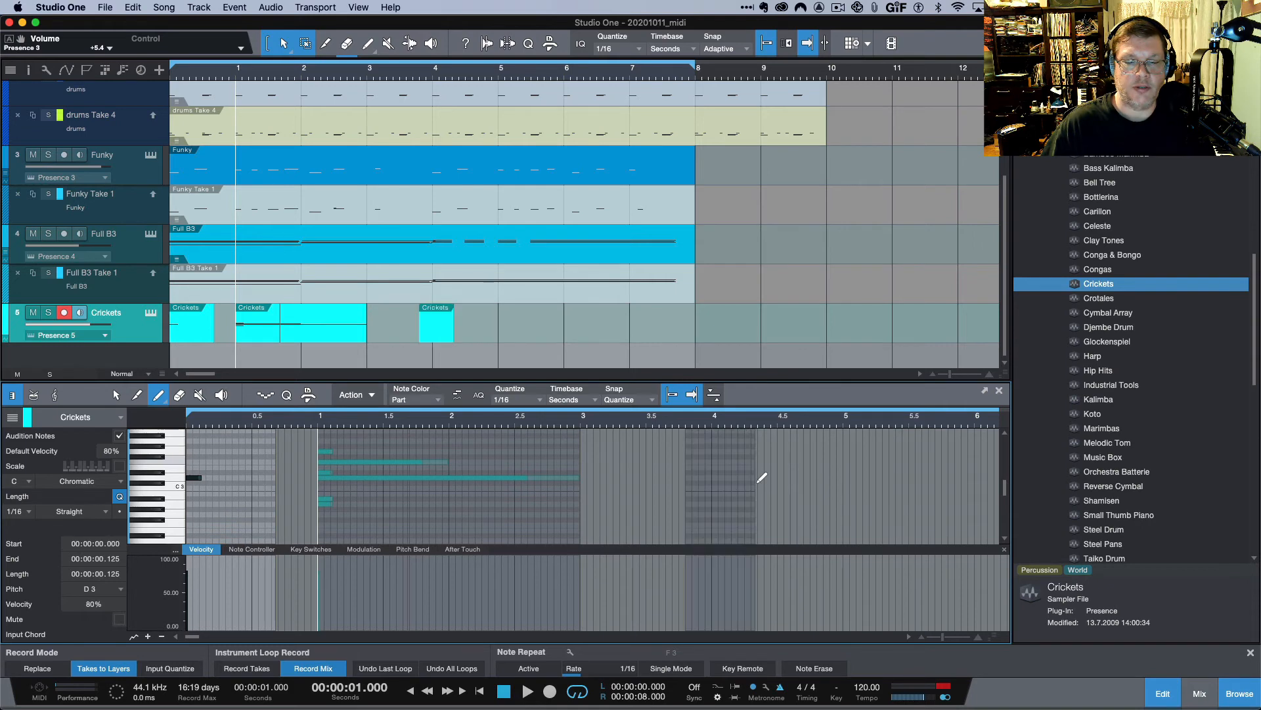
{"action": "left_click", "coordinate": [715, 474]}
{"action": "left_click", "coordinate": [739, 540]}
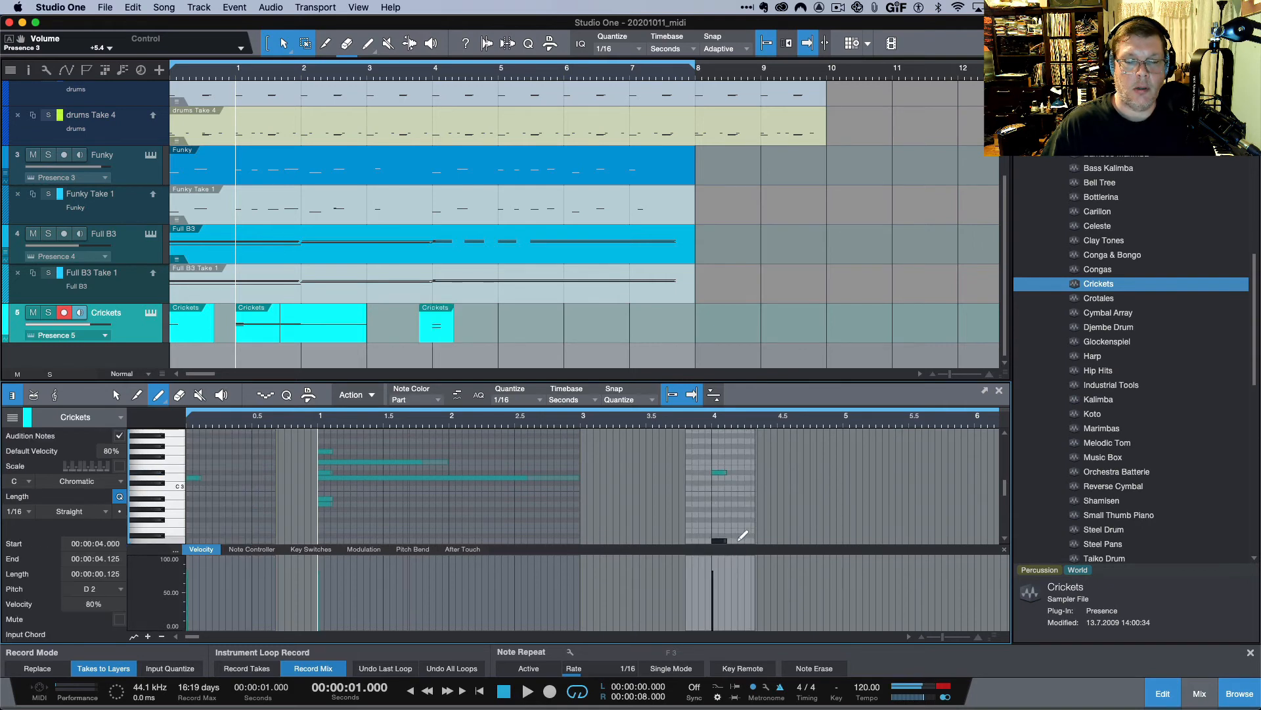
{"action": "left_click", "coordinate": [743, 482]}
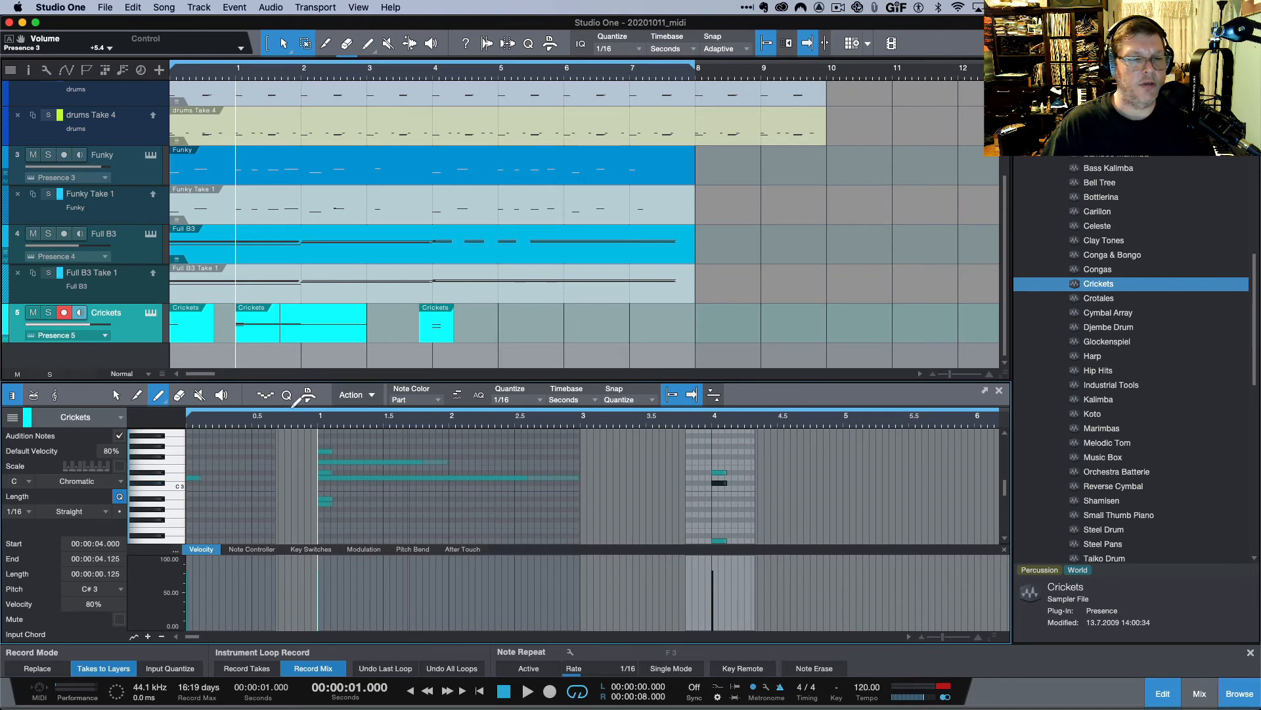
Step: Solo the Crickets track and play its painted notes, including a playback from the song start
{"action": "left_click", "coordinate": [48, 312]}
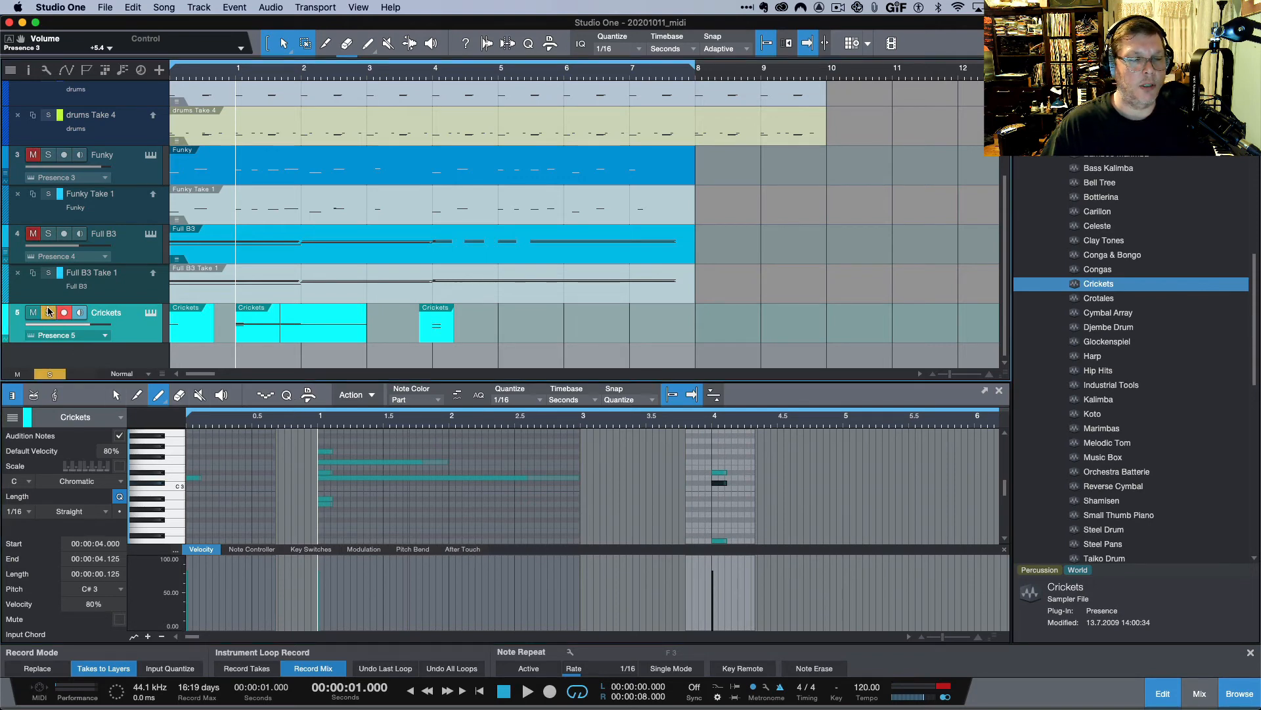
{"action": "key", "text": "space"}
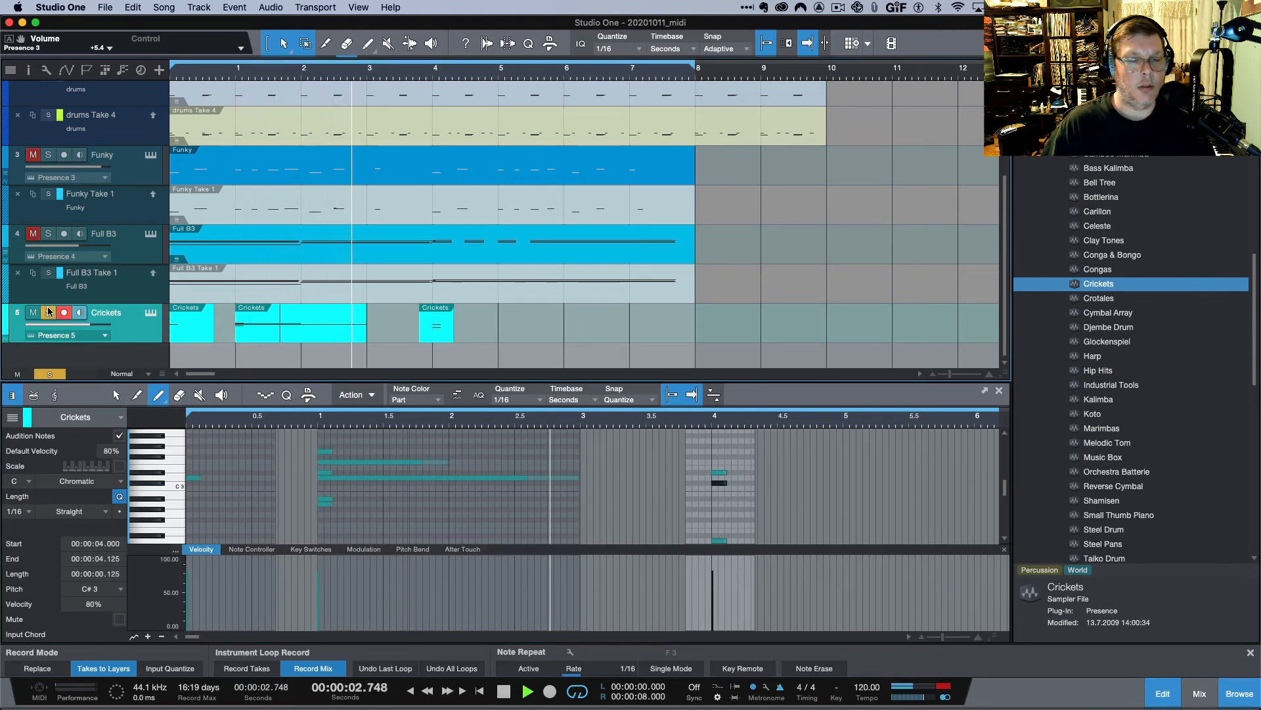
{"action": "key", "text": "space"}
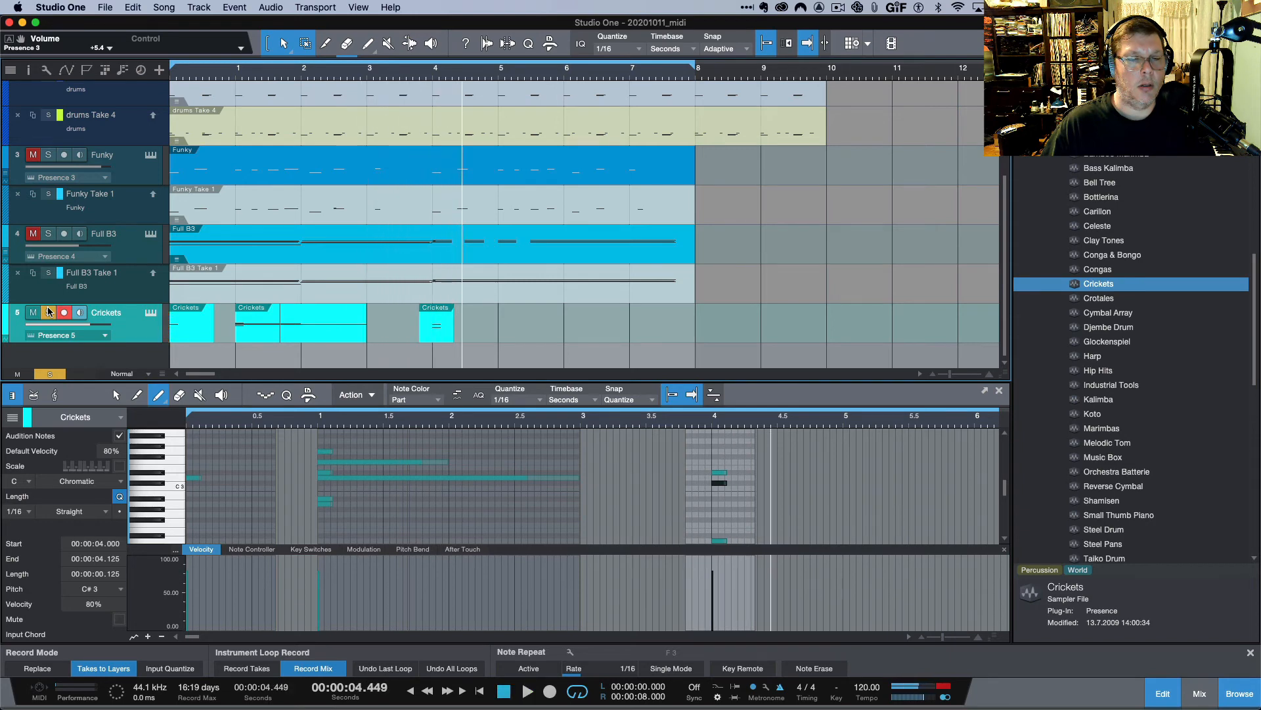
{"action": "key", "text": "Home"}
{"action": "key", "text": "space"}
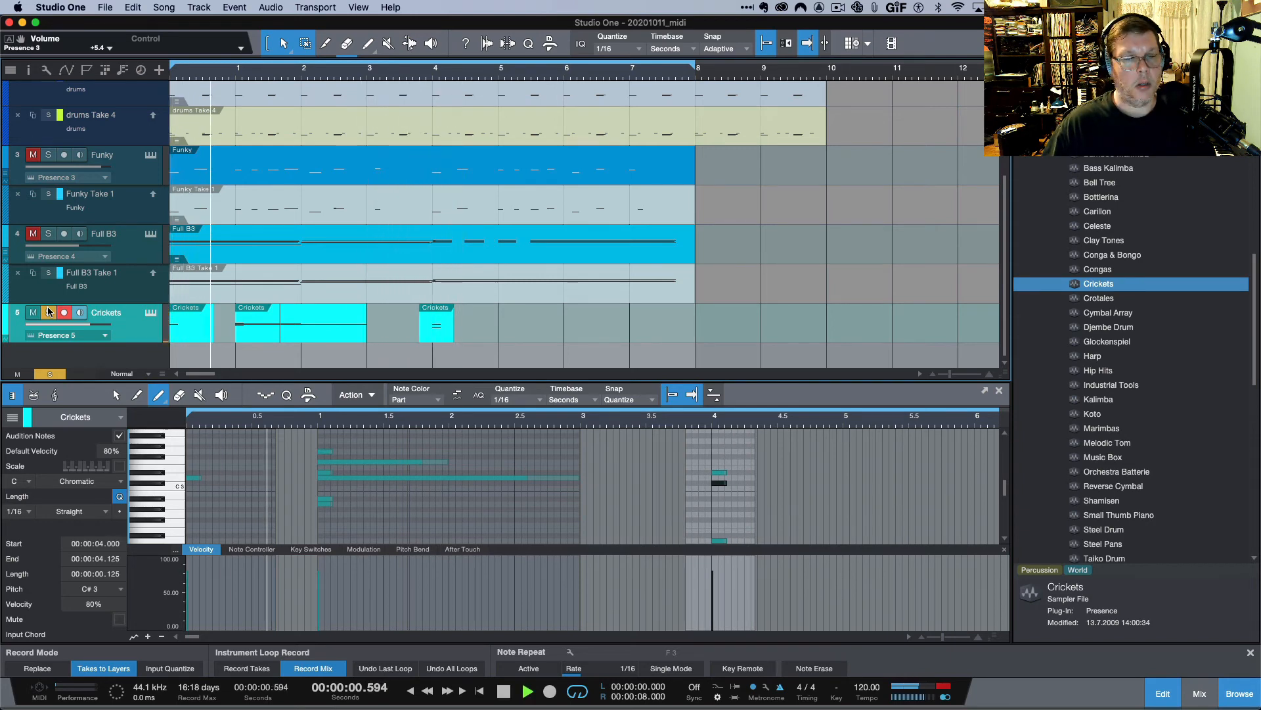
{"action": "key", "text": "space"}
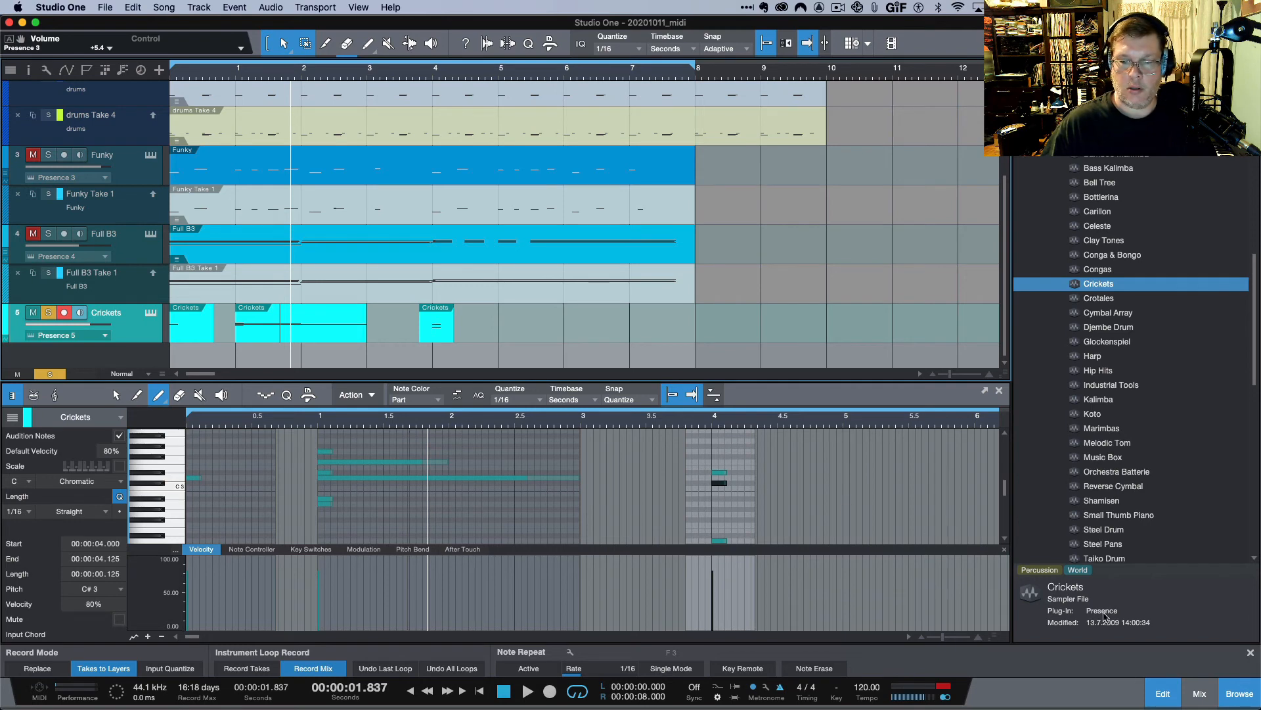
Step: Switch the Crickets track's Presence 5 preset to Marimbas, audition a few notes and close the instrument window
{"action": "left_click", "coordinate": [1207, 703]}
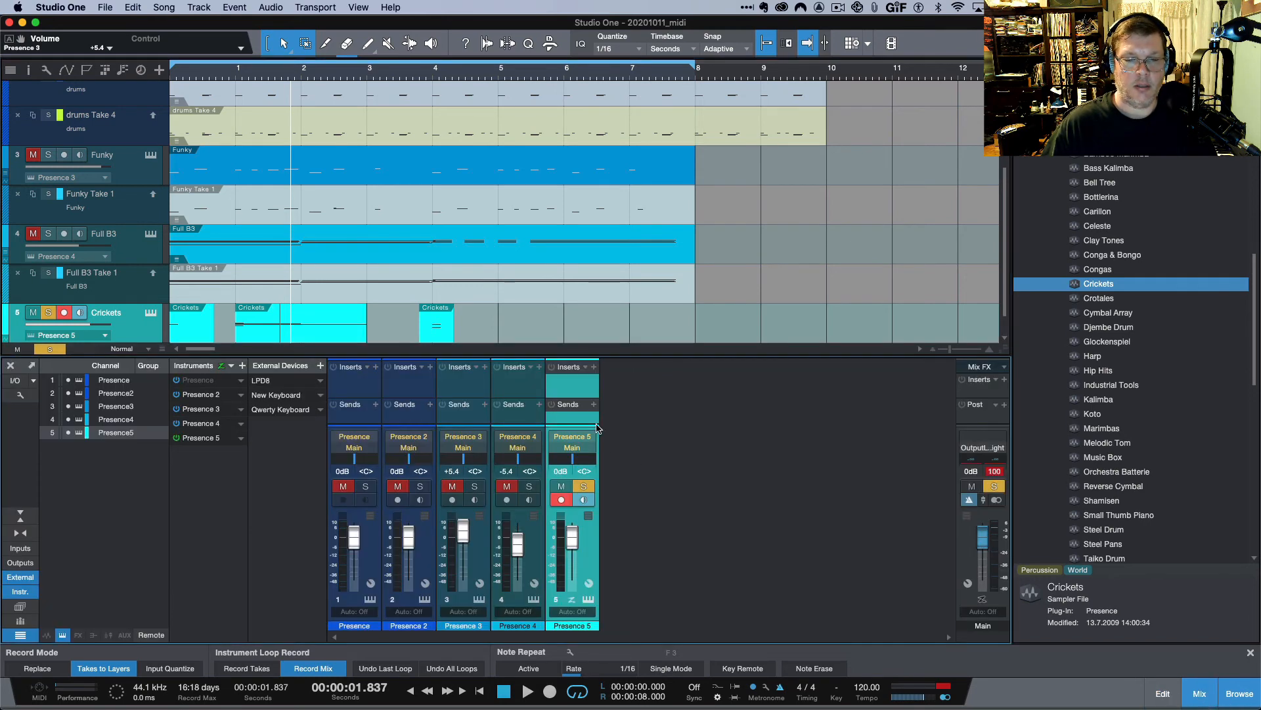
{"action": "left_click", "coordinate": [571, 441]}
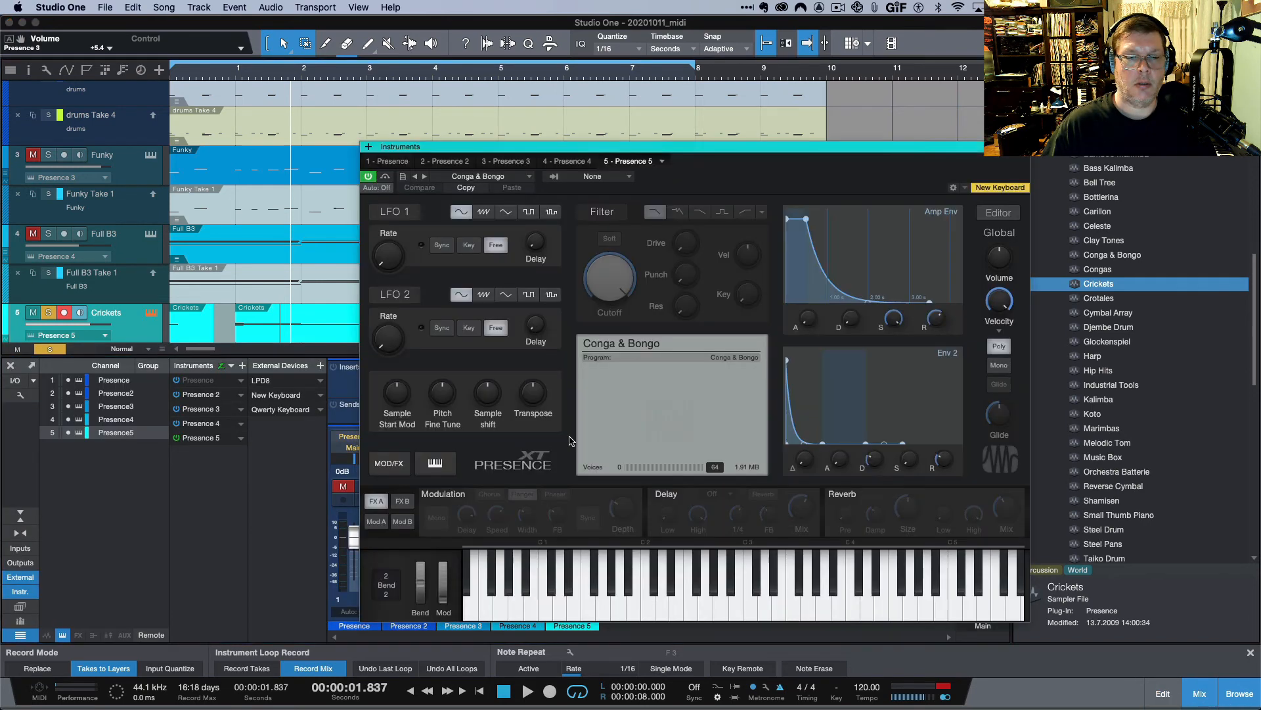
{"action": "left_click", "coordinate": [499, 178]}
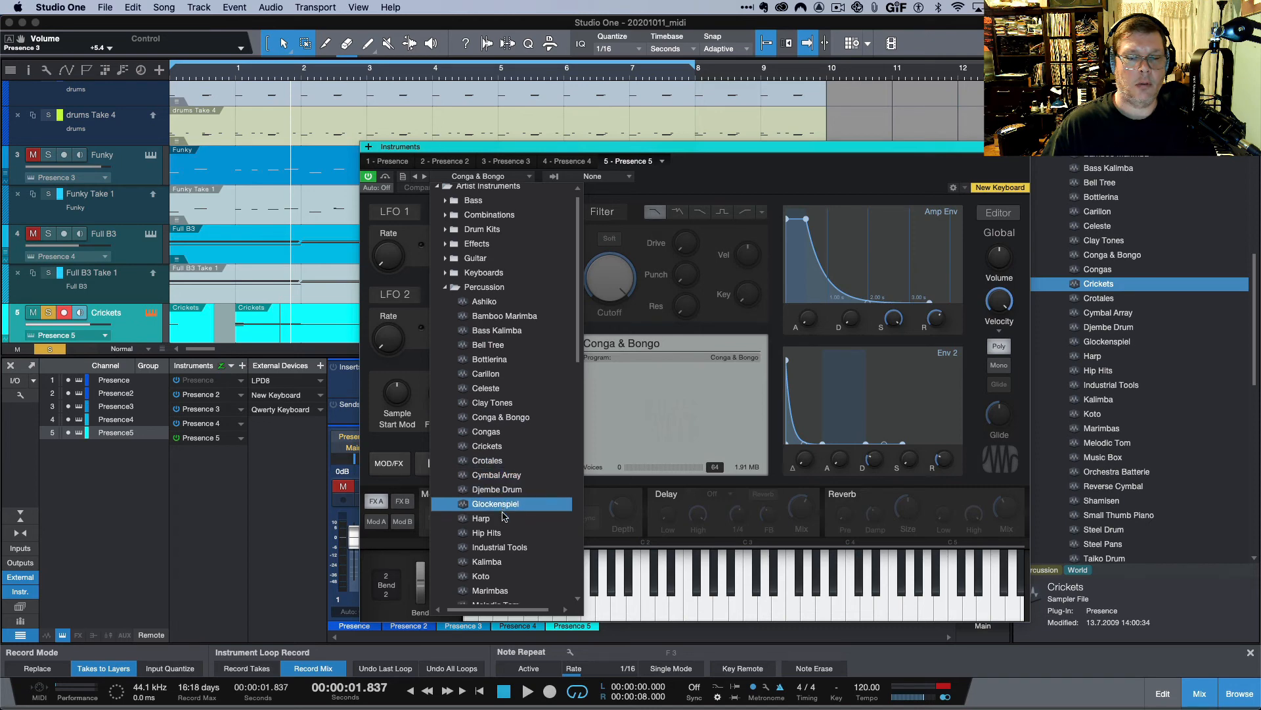
{"action": "scroll", "coordinate": [499, 525], "scroll_direction": "down", "scroll_amount": 2}
{"action": "left_click", "coordinate": [490, 546]}
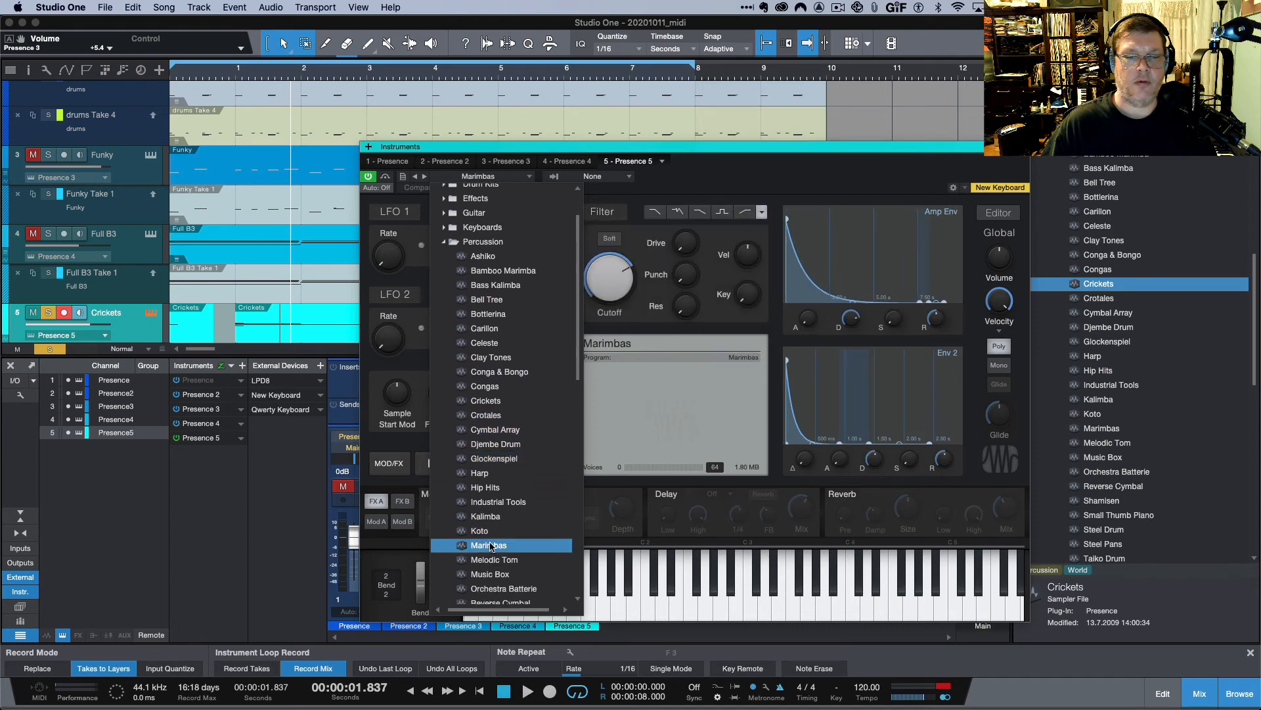
{"action": "left_click", "coordinate": [673, 603]}
{"action": "left_click", "coordinate": [659, 607]}
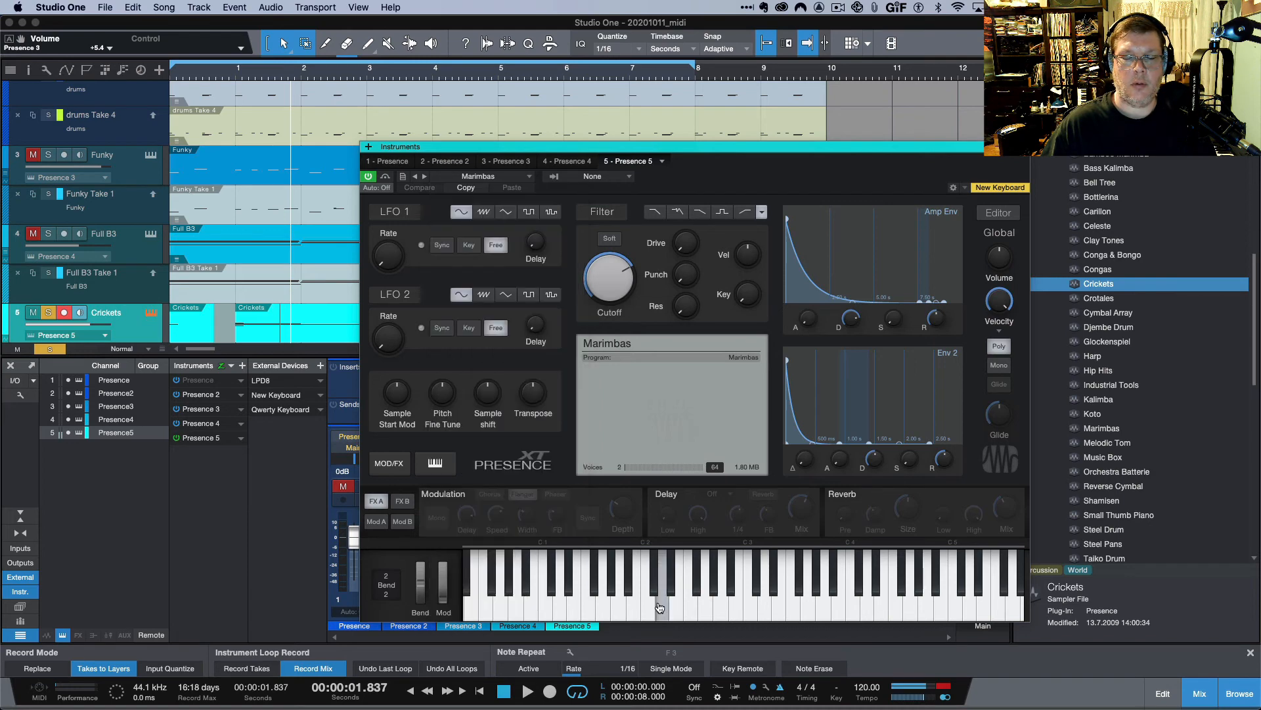
{"action": "left_click", "coordinate": [718, 604]}
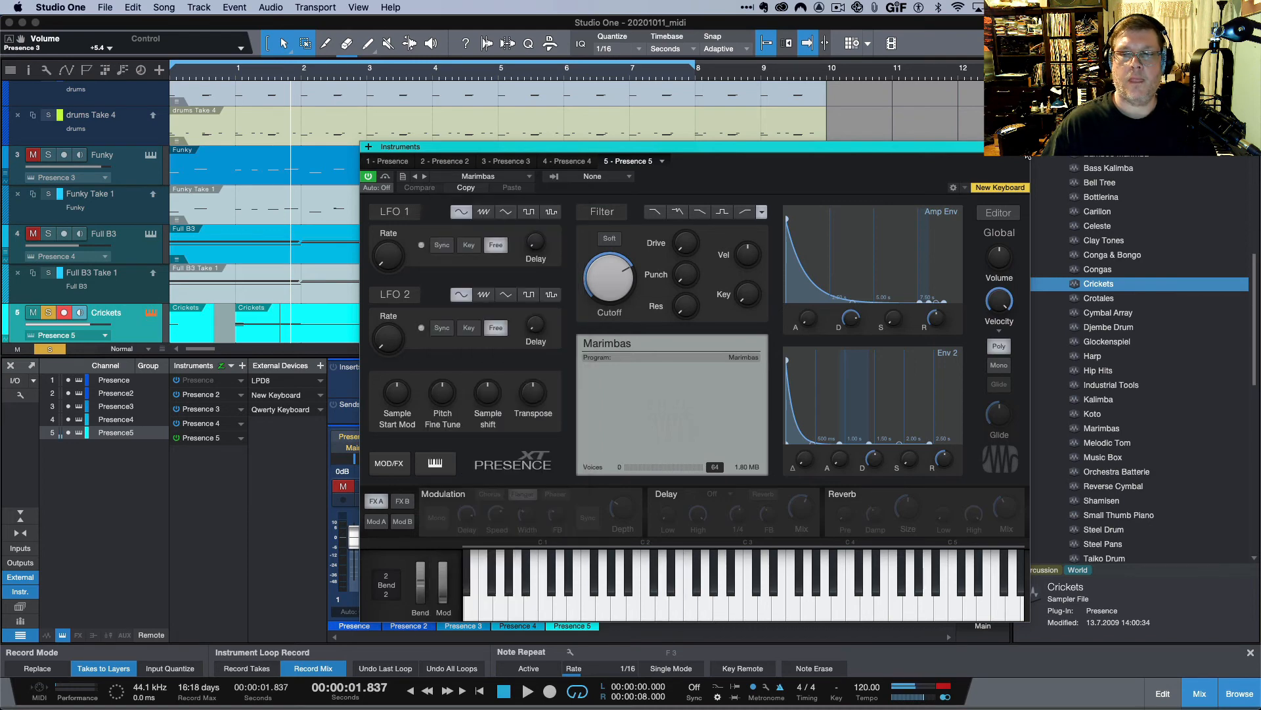
{"action": "left_click", "coordinate": [1023, 147]}
Step: Create a Crickets part spanning the loop range from the song start to 8 seconds and show its notes in the note editor
{"action": "scroll", "coordinate": [637, 288], "scroll_direction": "down", "scroll_amount": 2}
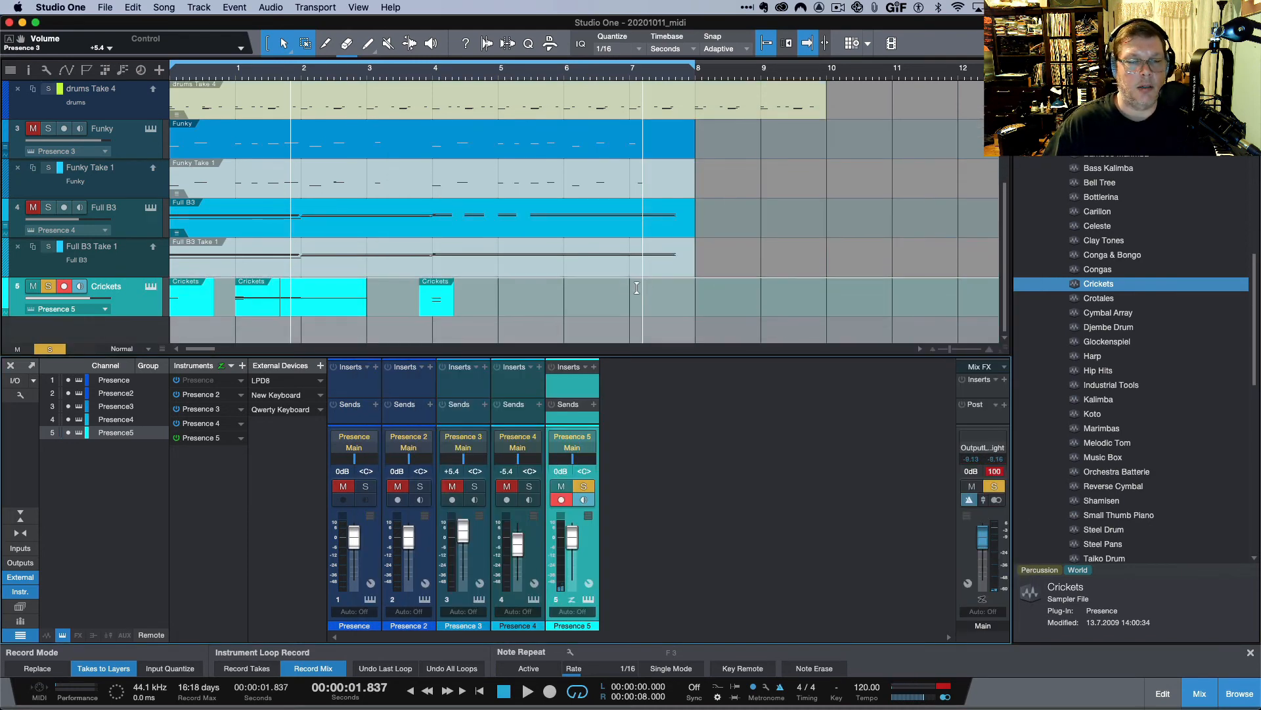
{"action": "left_click", "coordinate": [533, 302]}
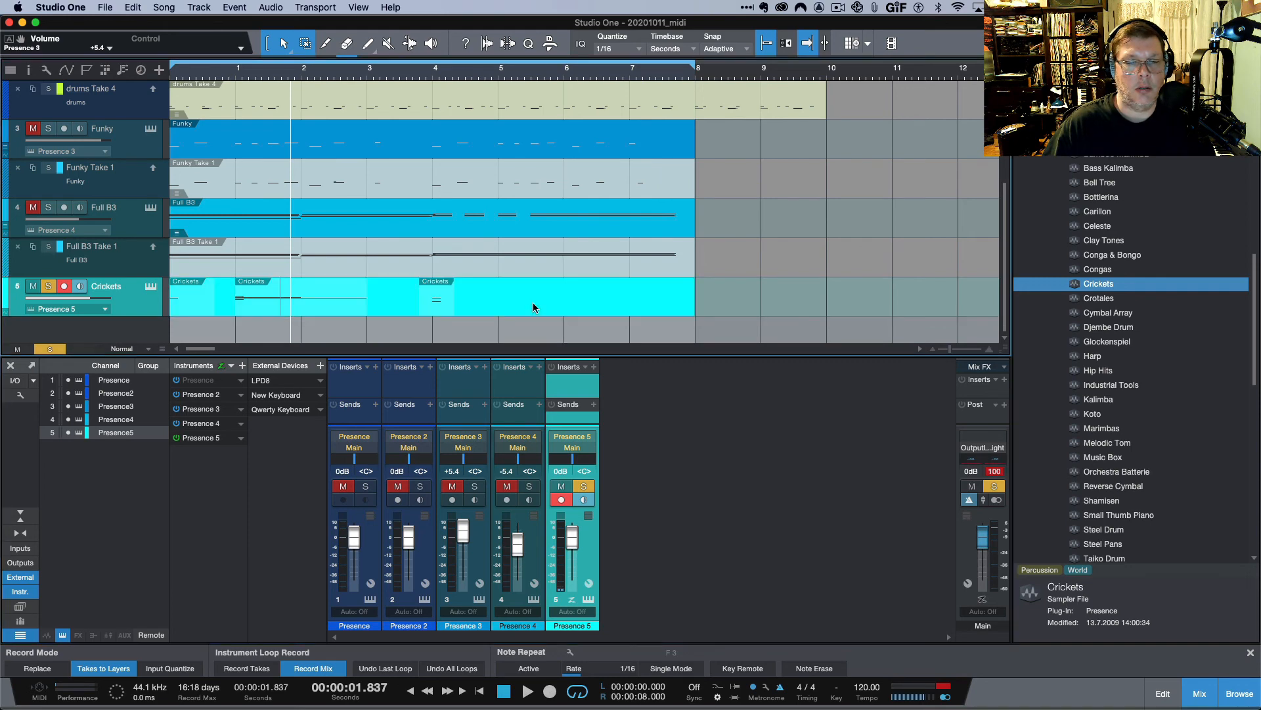
{"action": "double_click", "coordinate": [534, 303]}
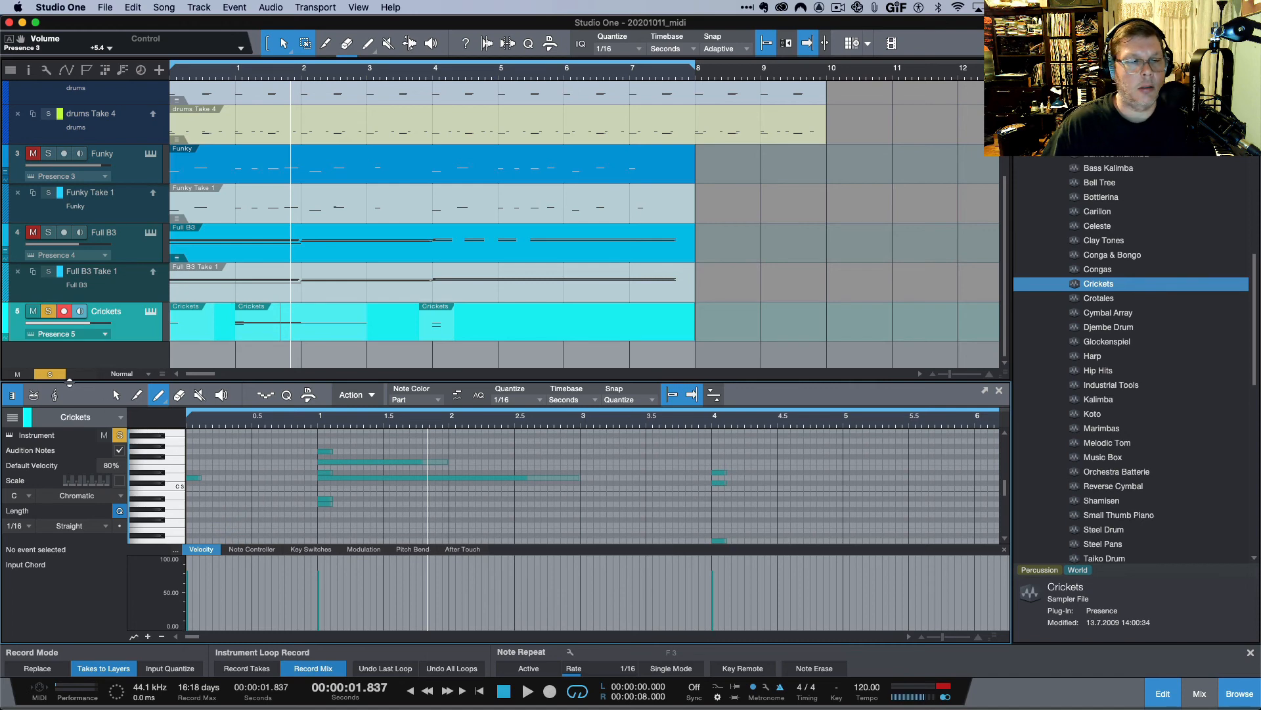
Step: Select all existing Crickets notes in the note editor and delete them
{"action": "left_click", "coordinate": [116, 394]}
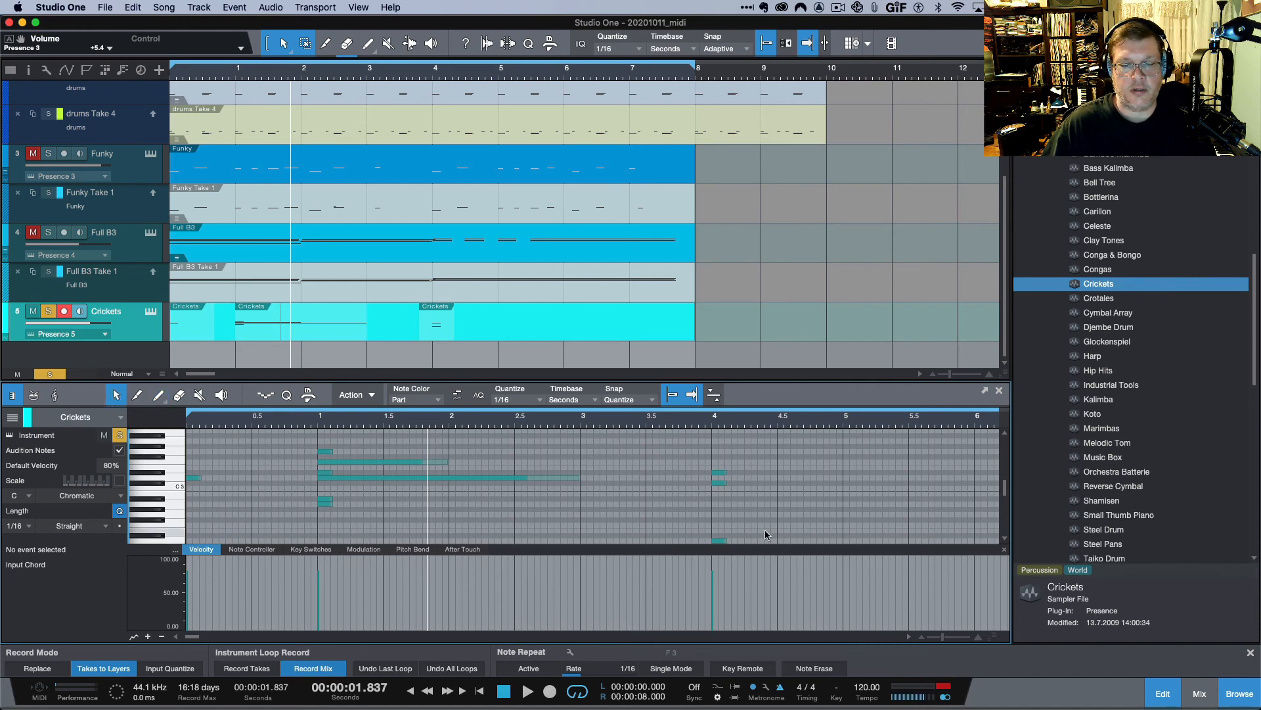
{"action": "left_click_drag", "start_coordinate": [759, 545], "coordinate": [191, 441]}
{"action": "key", "text": "Delete"}
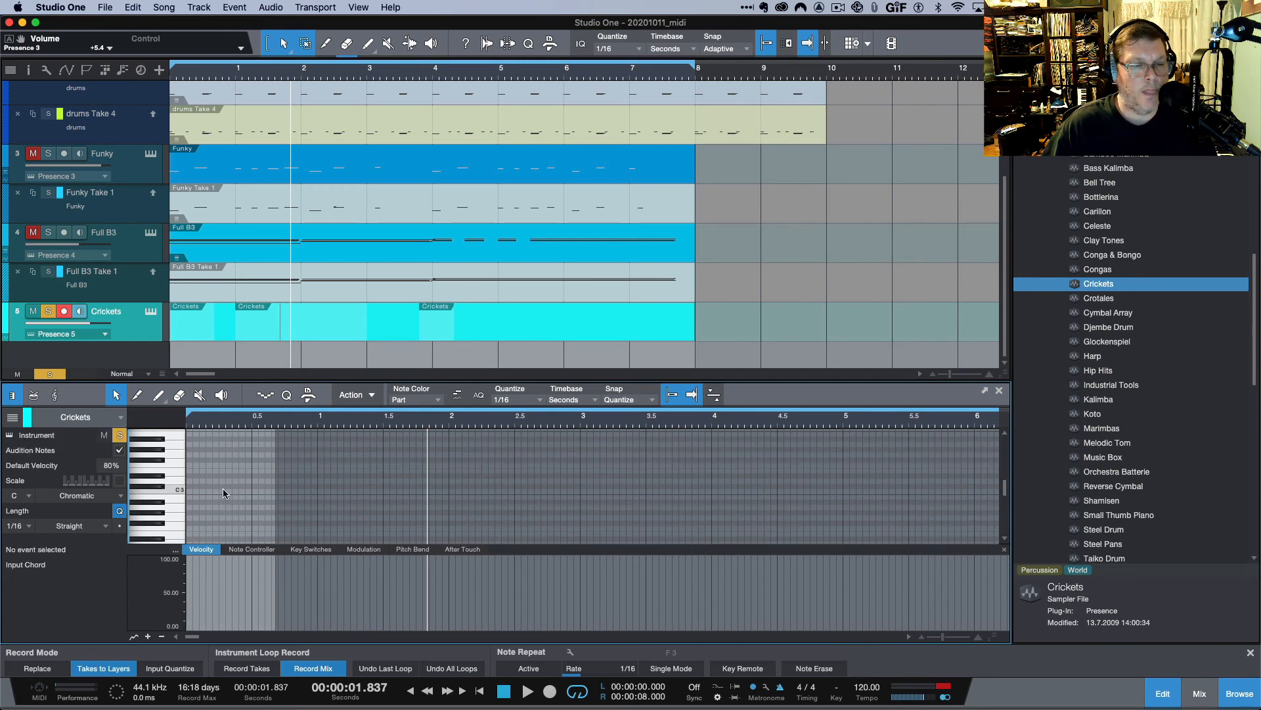
Step: Paint 0.125-second notes at the song start on the Crickets track: F2, G2, A#2, D3, F#3, G#3 and A#3
{"action": "left_click", "coordinate": [157, 397]}
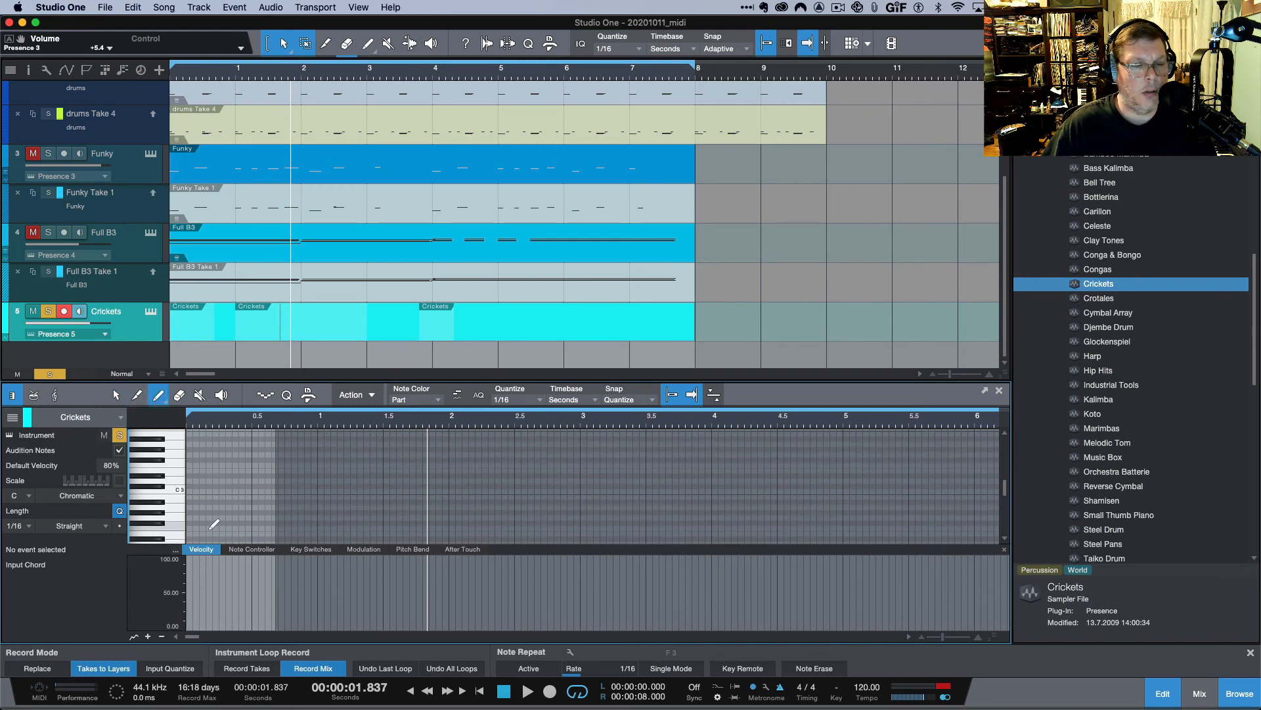
{"action": "left_click", "coordinate": [193, 528]}
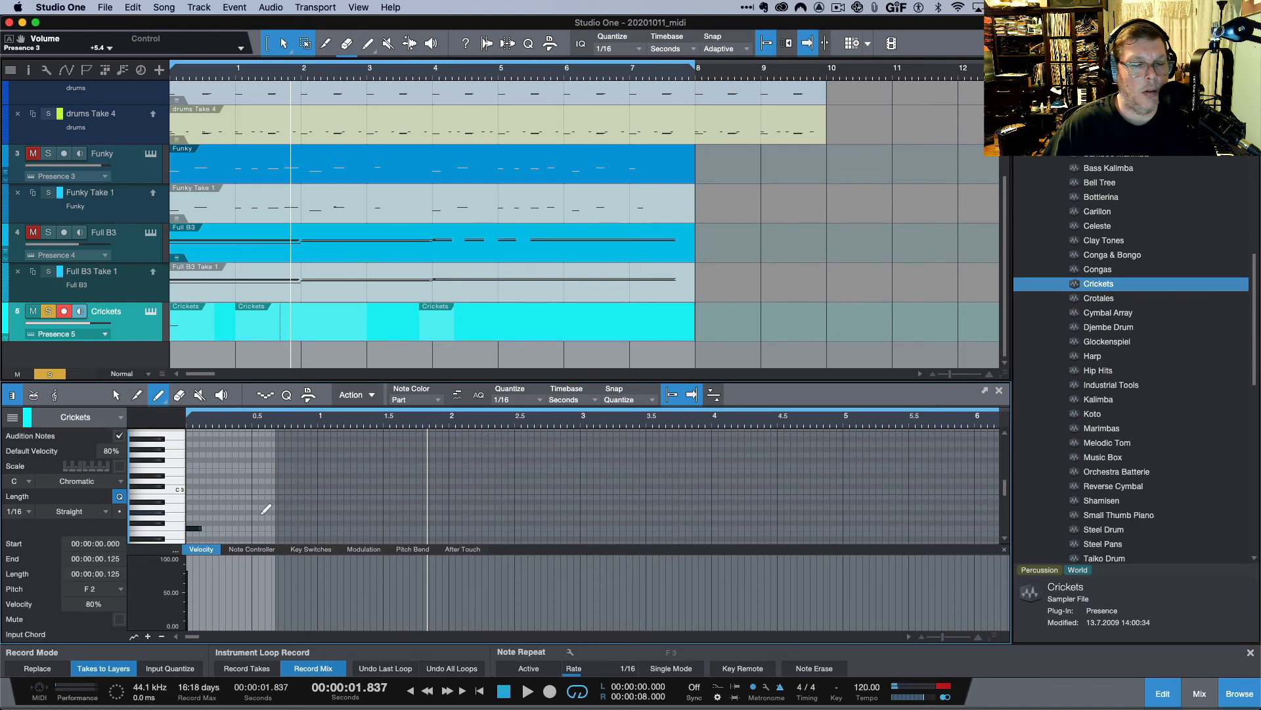
{"action": "left_click", "coordinate": [258, 518]}
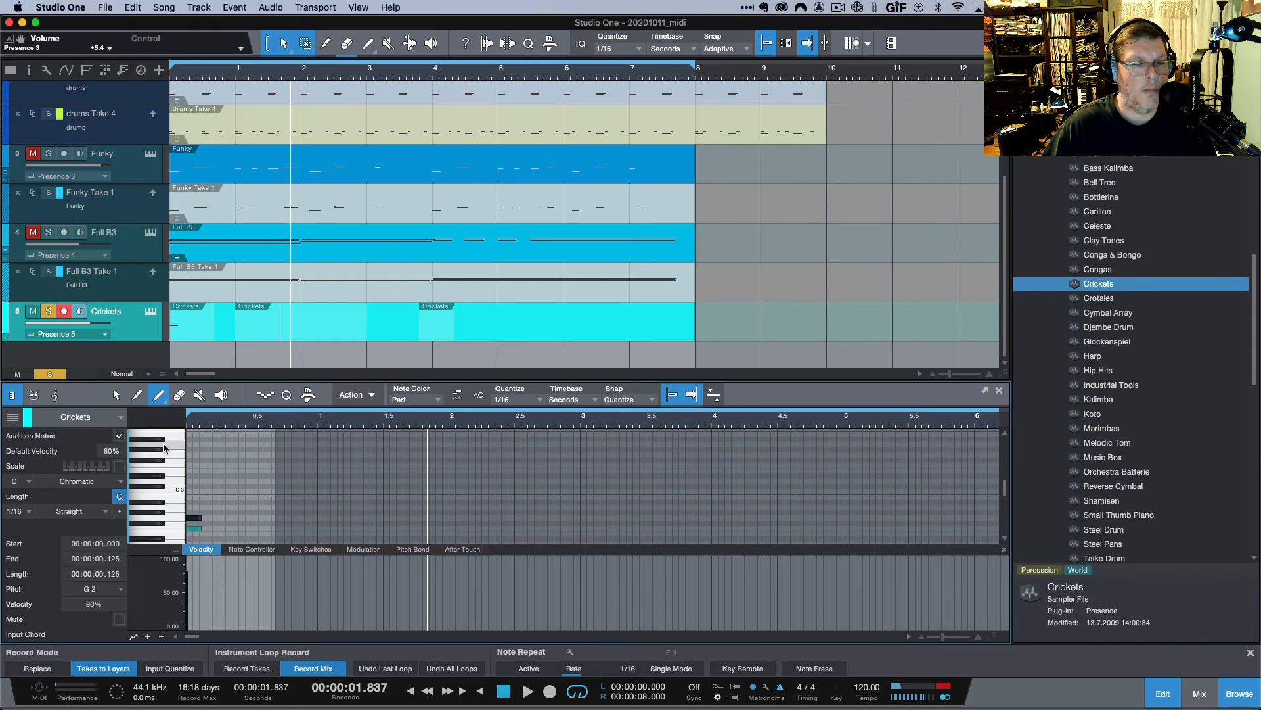
{"action": "left_click", "coordinate": [197, 503]}
{"action": "left_click", "coordinate": [196, 481]}
{"action": "left_click", "coordinate": [195, 460]}
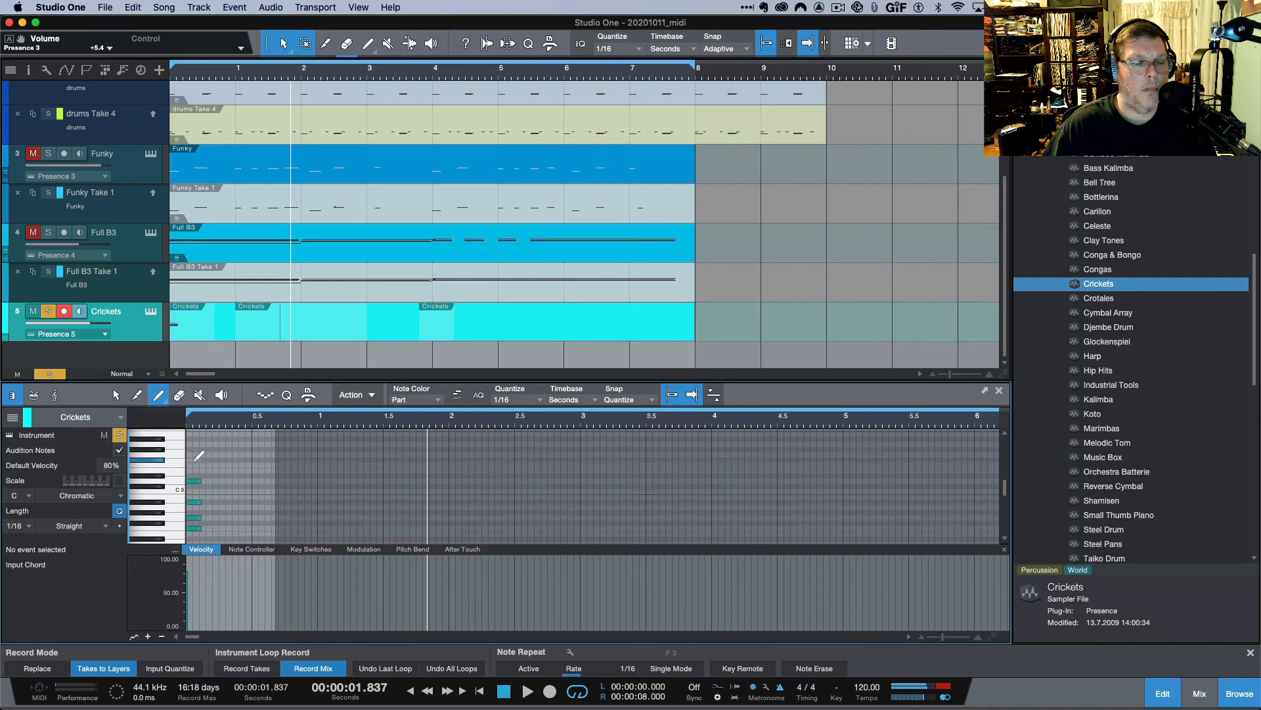
{"action": "left_click", "coordinate": [197, 450]}
{"action": "left_click", "coordinate": [197, 439]}
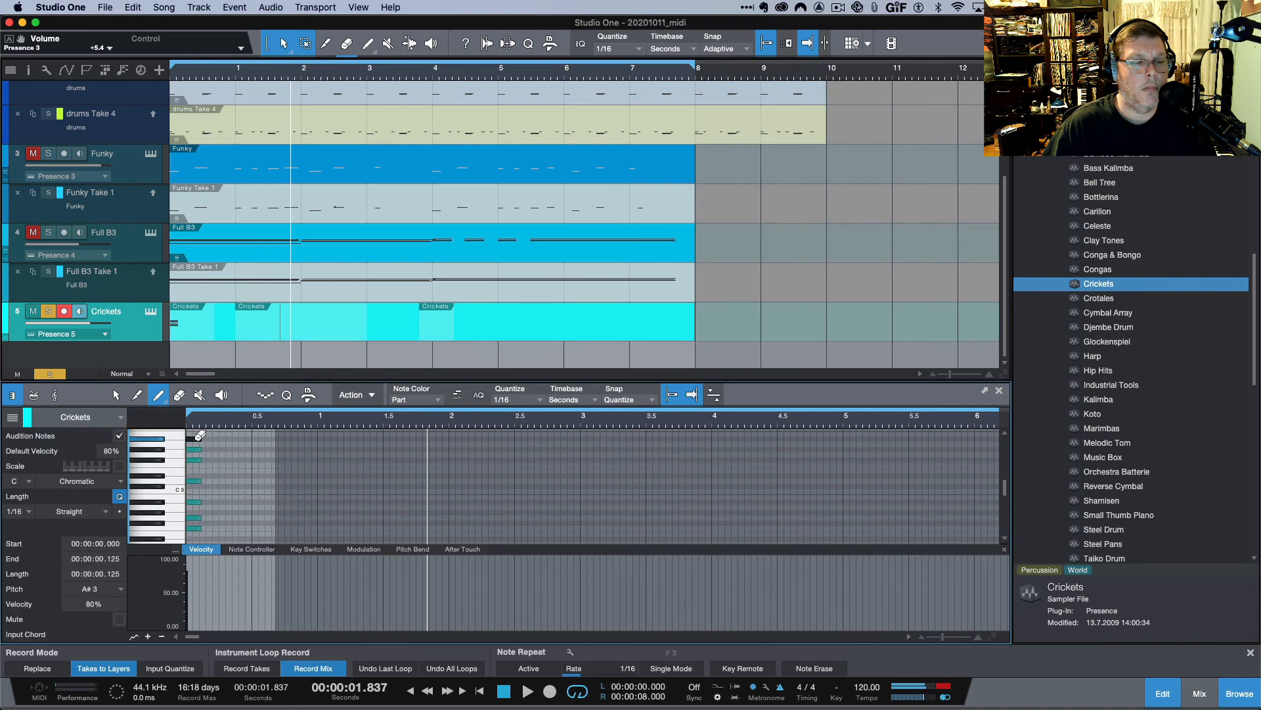
Step: Move the stacked Crickets notes in time: G2 to 0.725 seconds, A#2 to 1.37 seconds, and D3 to D#3 at about 2 seconds
{"action": "left_click", "coordinate": [116, 395]}
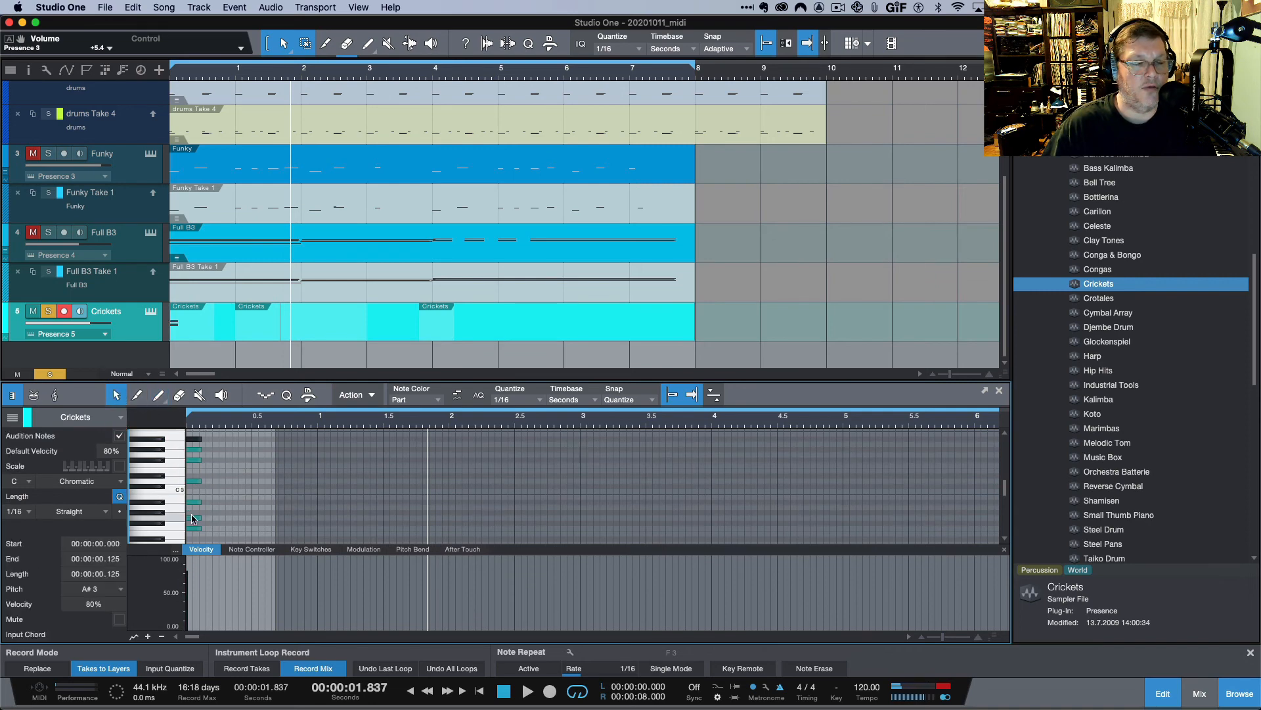
{"action": "left_click_drag", "start_coordinate": [193, 519], "coordinate": [287, 519]}
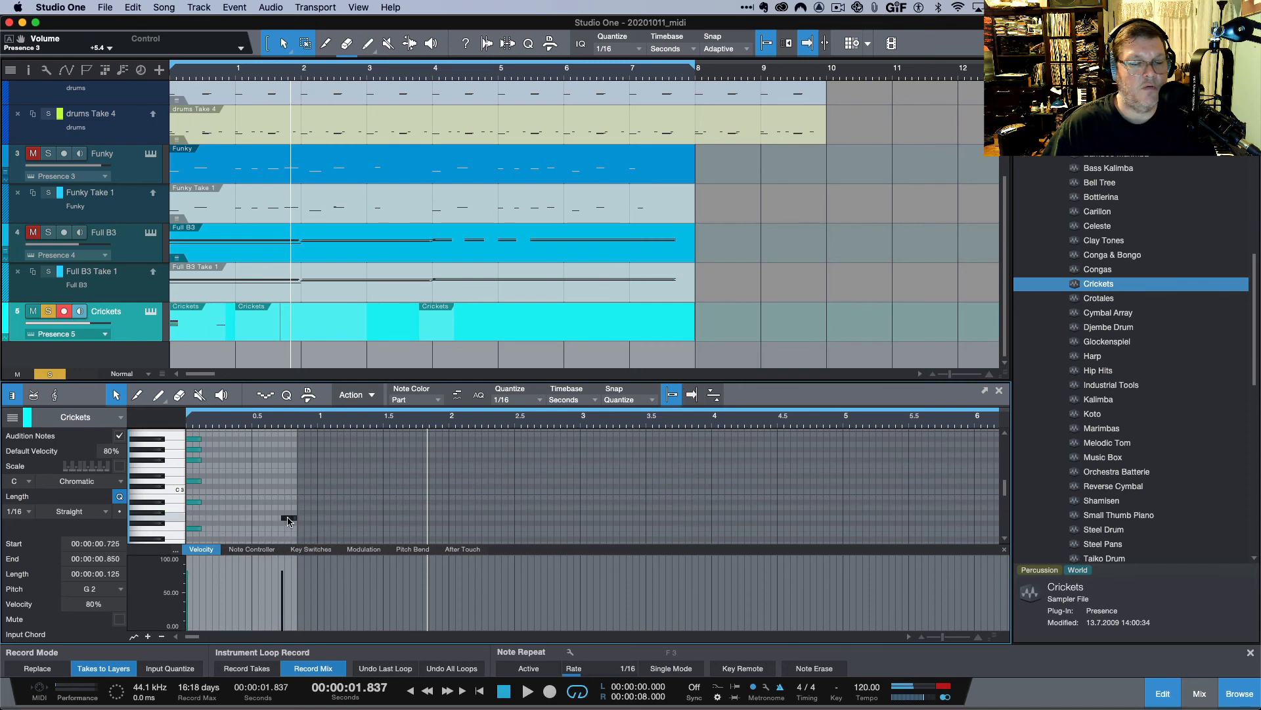
{"action": "left_click_drag", "start_coordinate": [193, 502], "coordinate": [373, 503]}
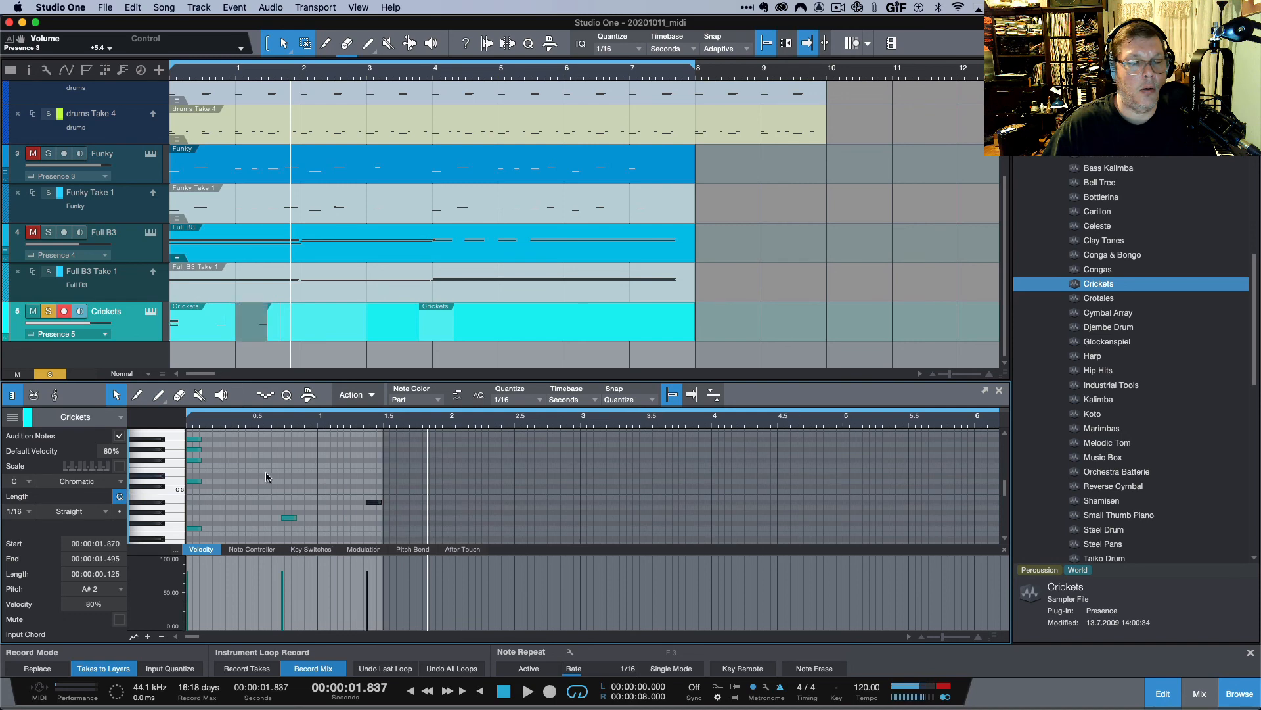
{"action": "left_click_drag", "start_coordinate": [197, 481], "coordinate": [459, 476]}
Step: Move the F#3 note to 2.33 seconds, G#3 to 2.755 seconds, and A#3 to F2 at 3 seconds
{"action": "left_click_drag", "start_coordinate": [195, 460], "coordinate": [500, 459]}
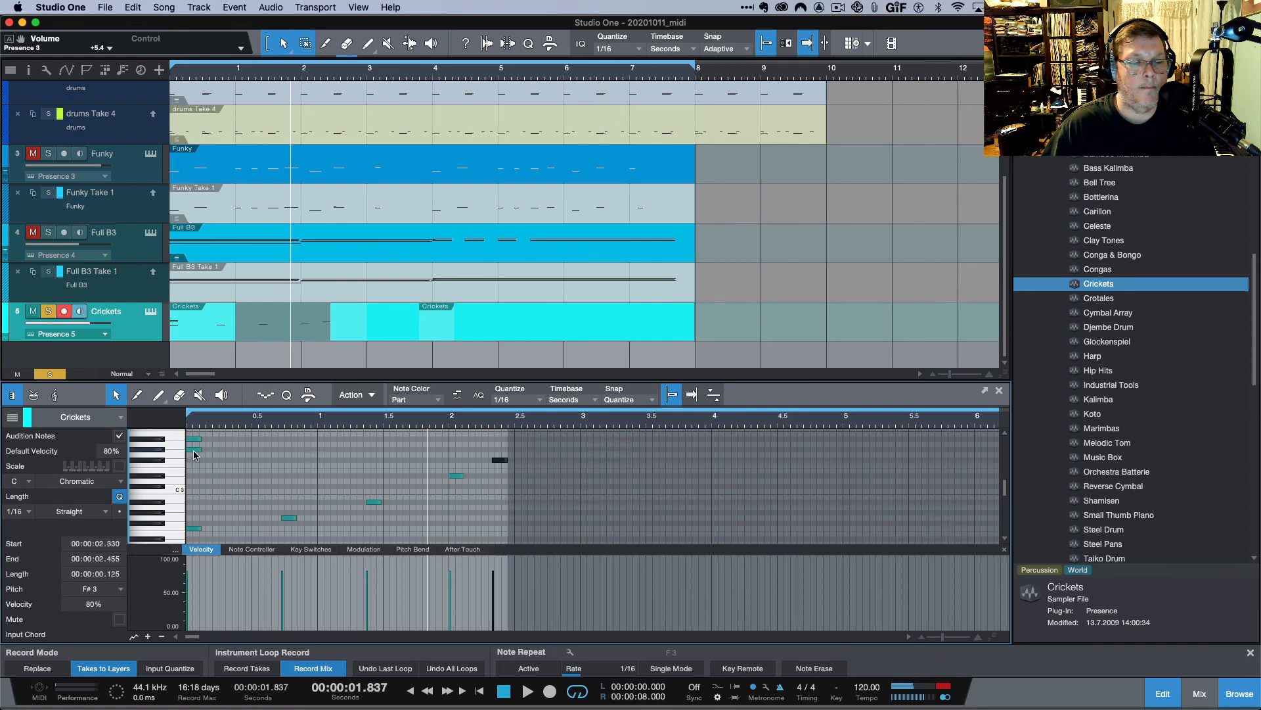
{"action": "left_click_drag", "start_coordinate": [194, 453], "coordinate": [556, 452]}
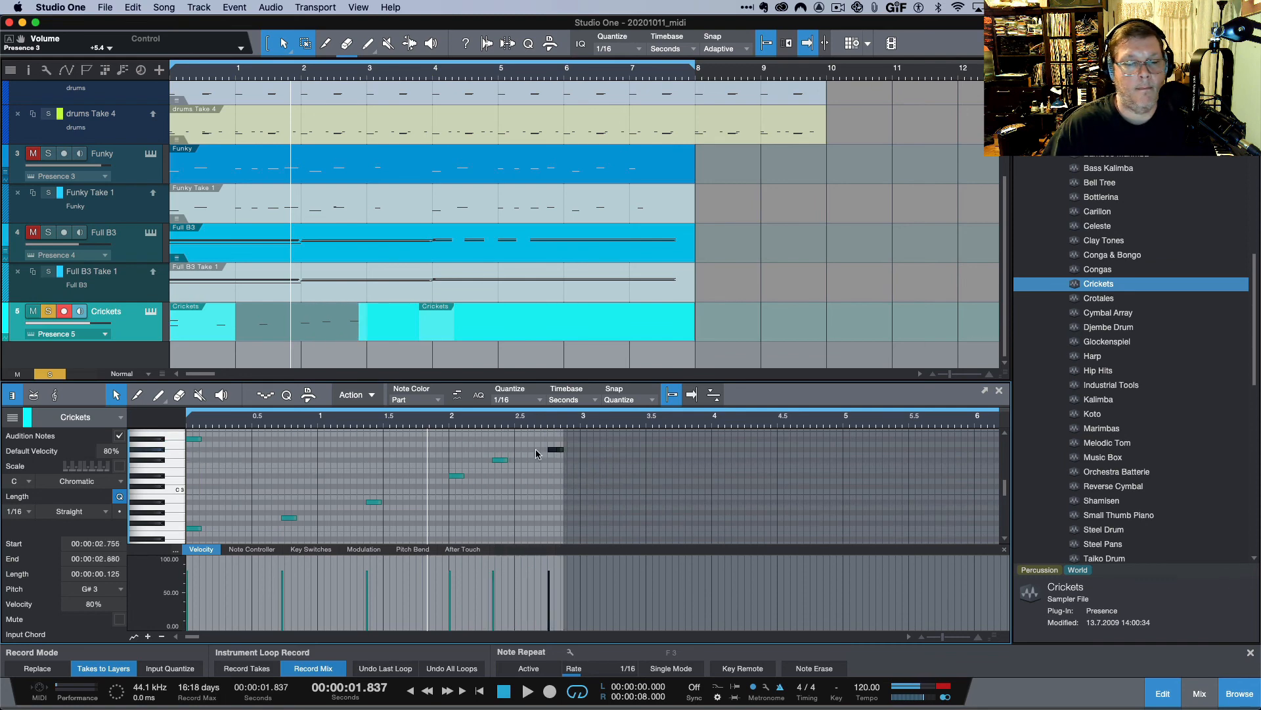
{"action": "left_click_drag", "start_coordinate": [194, 438], "coordinate": [589, 529]}
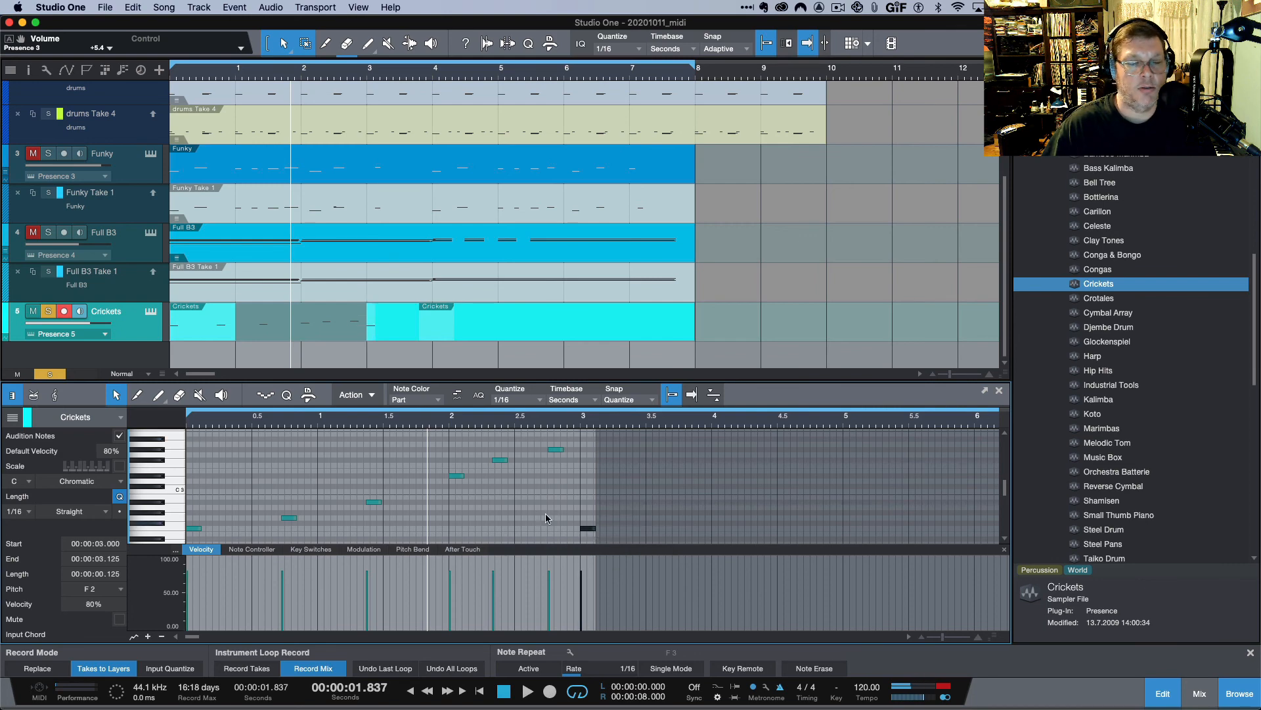
Step: Play back the soloed marimba melody on the Crickets track
{"action": "left_click", "coordinate": [193, 430]}
{"action": "key", "text": "space"}
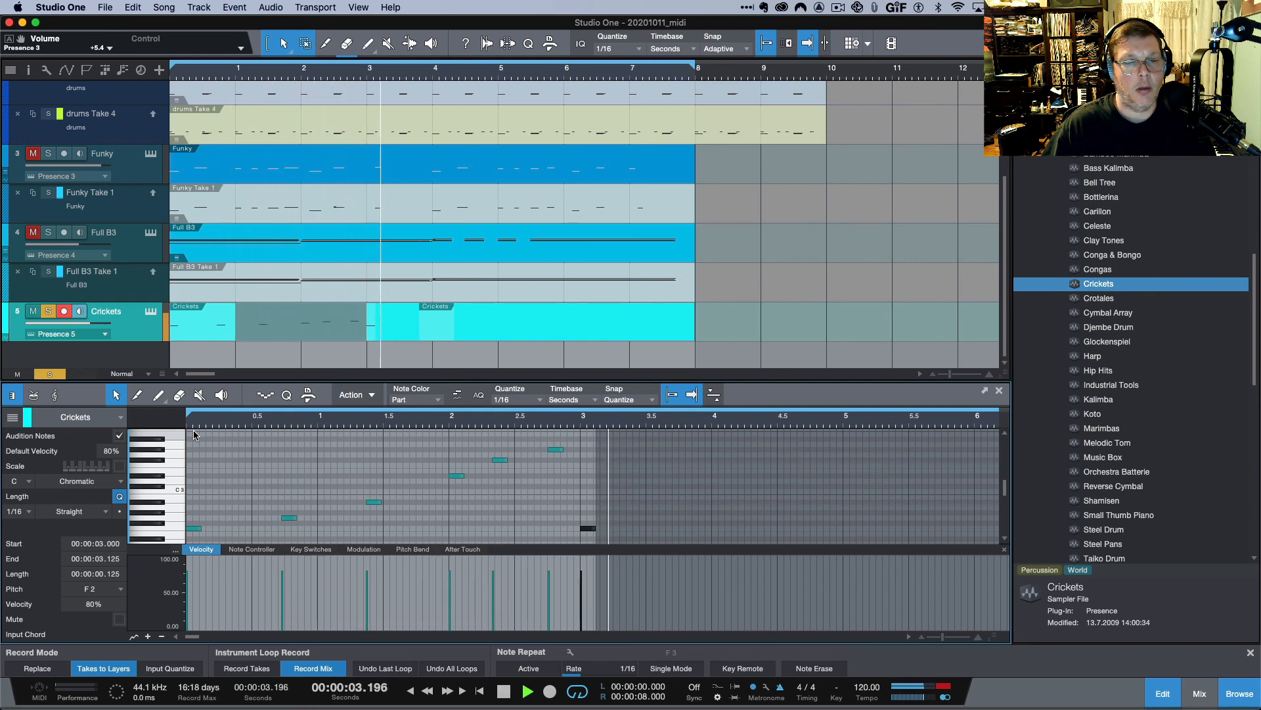
{"action": "key", "text": "space"}
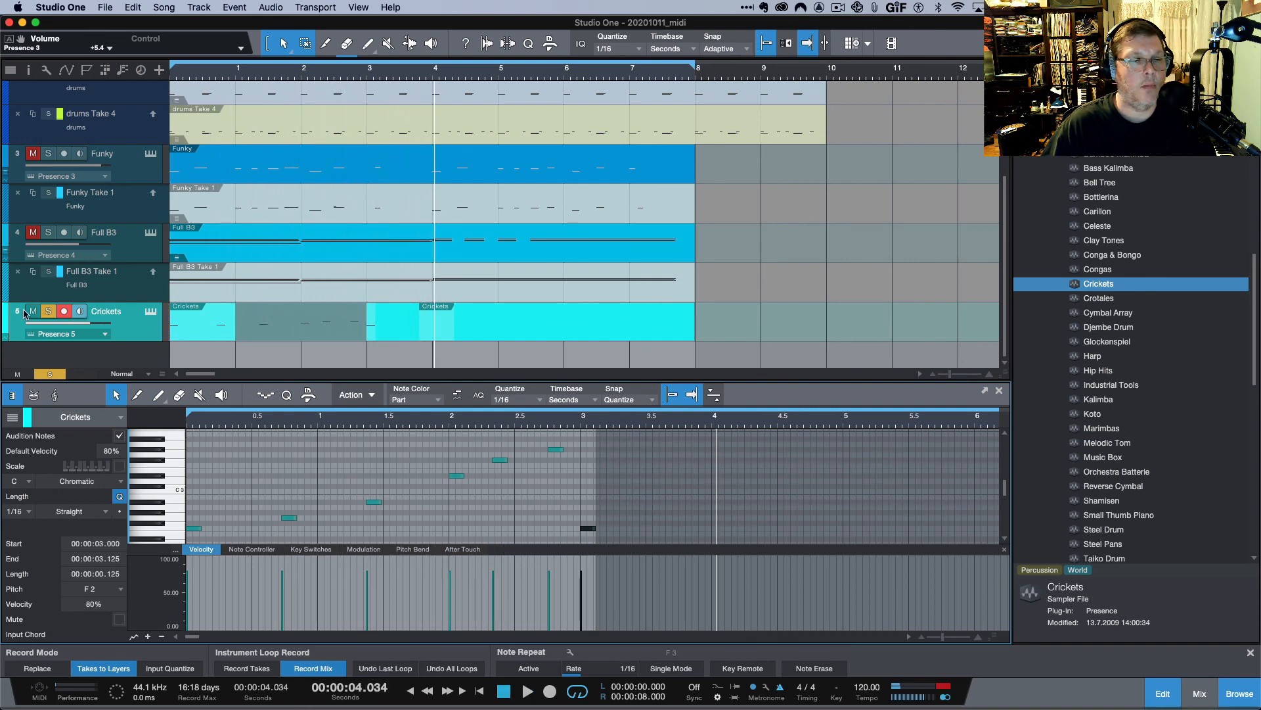
Step: Turn off solo on the Crickets track and listen to the melody together with the other tracks
{"action": "left_click", "coordinate": [48, 312]}
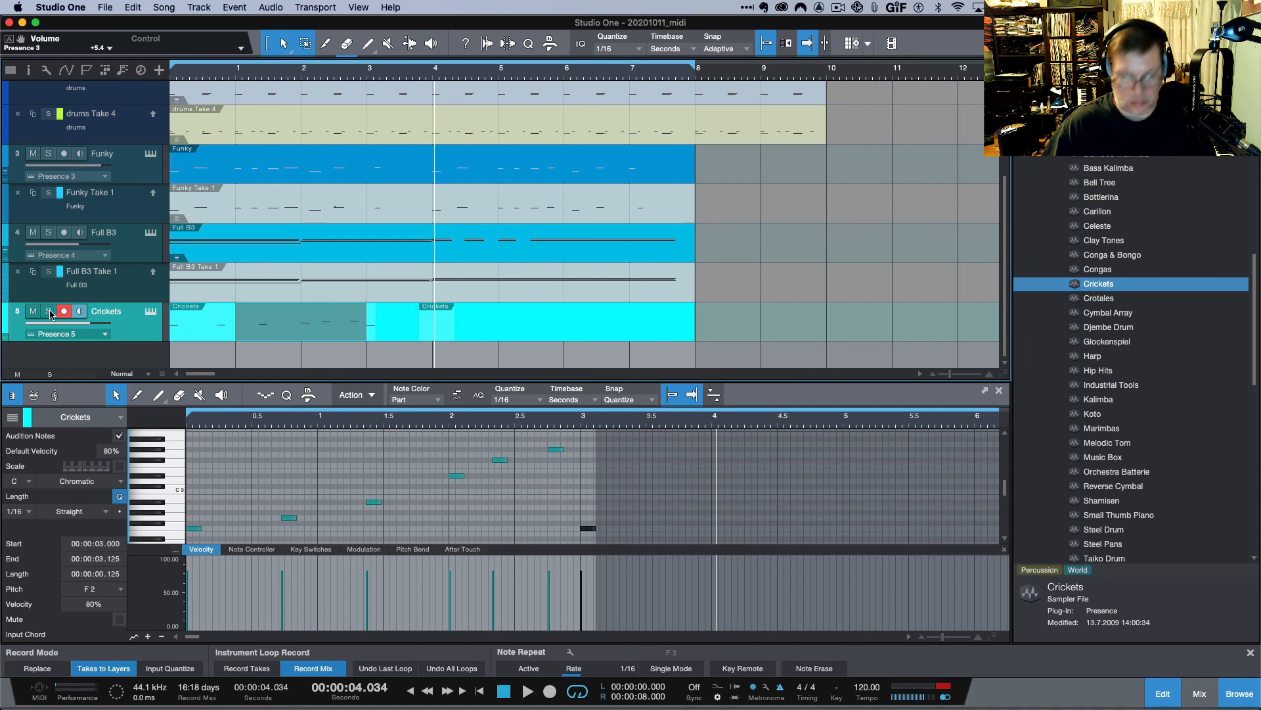
{"action": "key", "text": "space"}
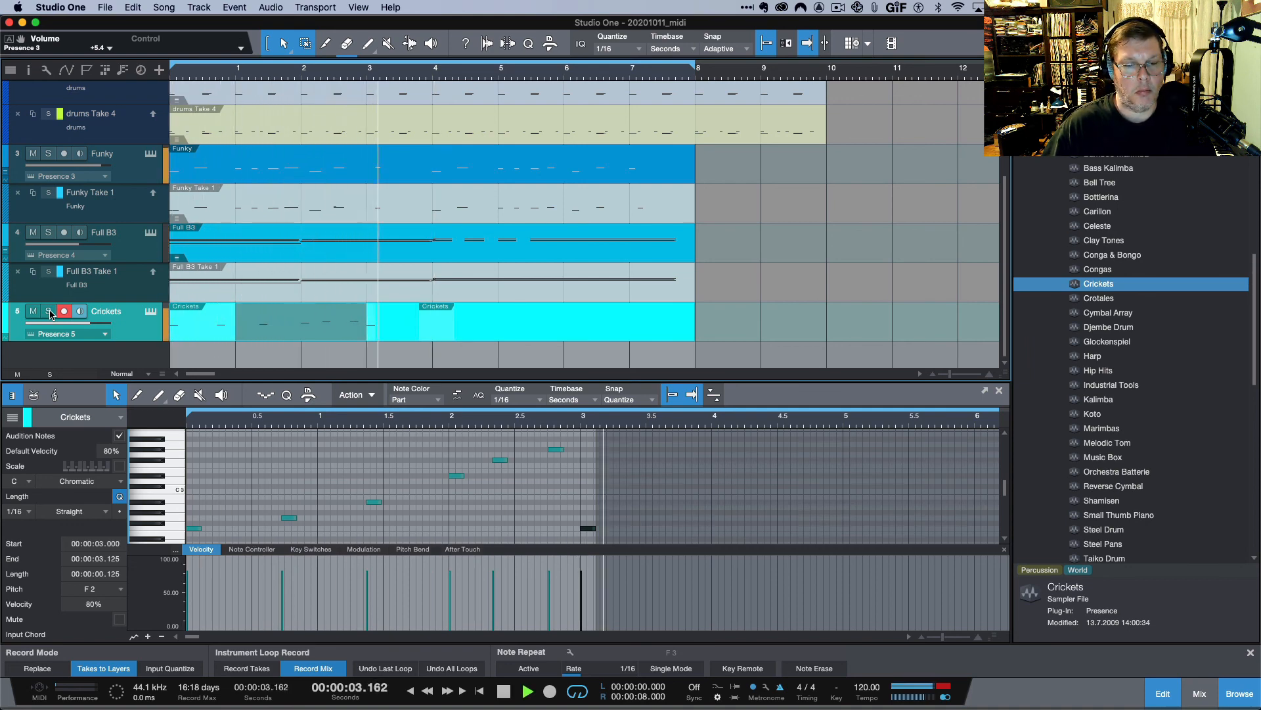
{"action": "key", "text": "space"}
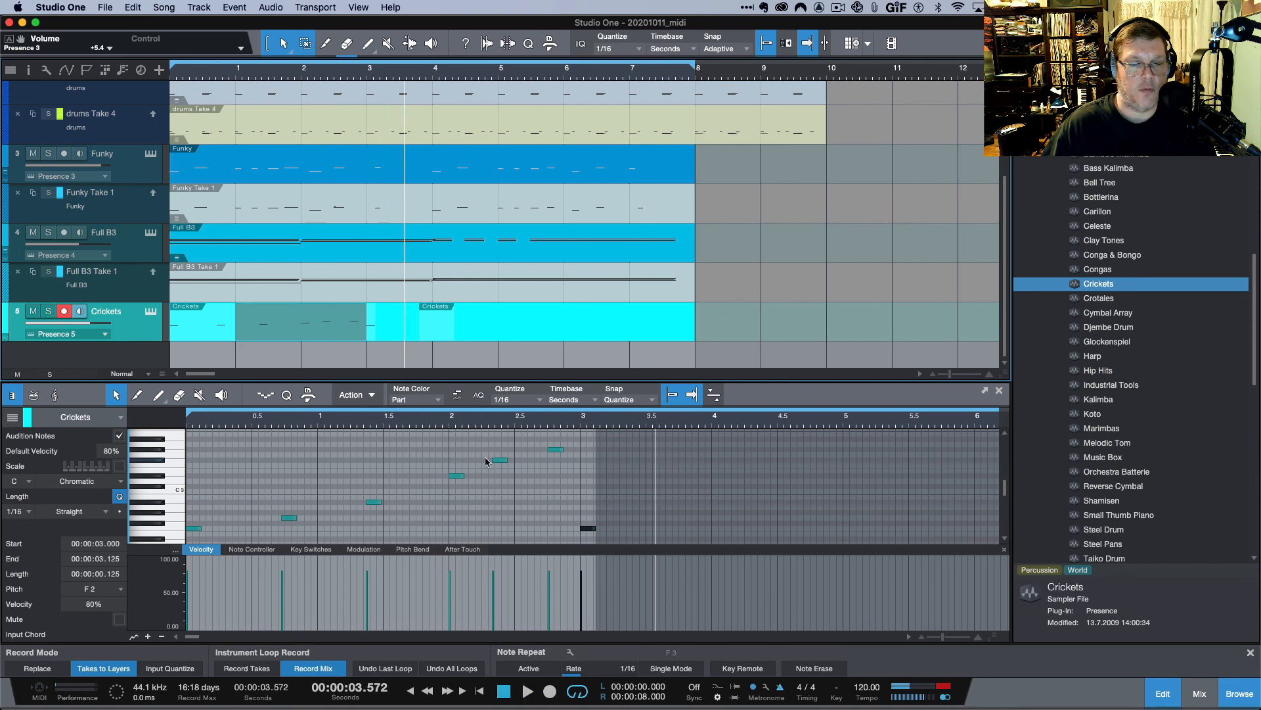
Step: Lower the note at 2.33 seconds to F3 and play the song from the start to check it
{"action": "left_click_drag", "start_coordinate": [499, 461], "coordinate": [499, 468]}
{"action": "key", "text": "Home"}
{"action": "key", "text": "space"}
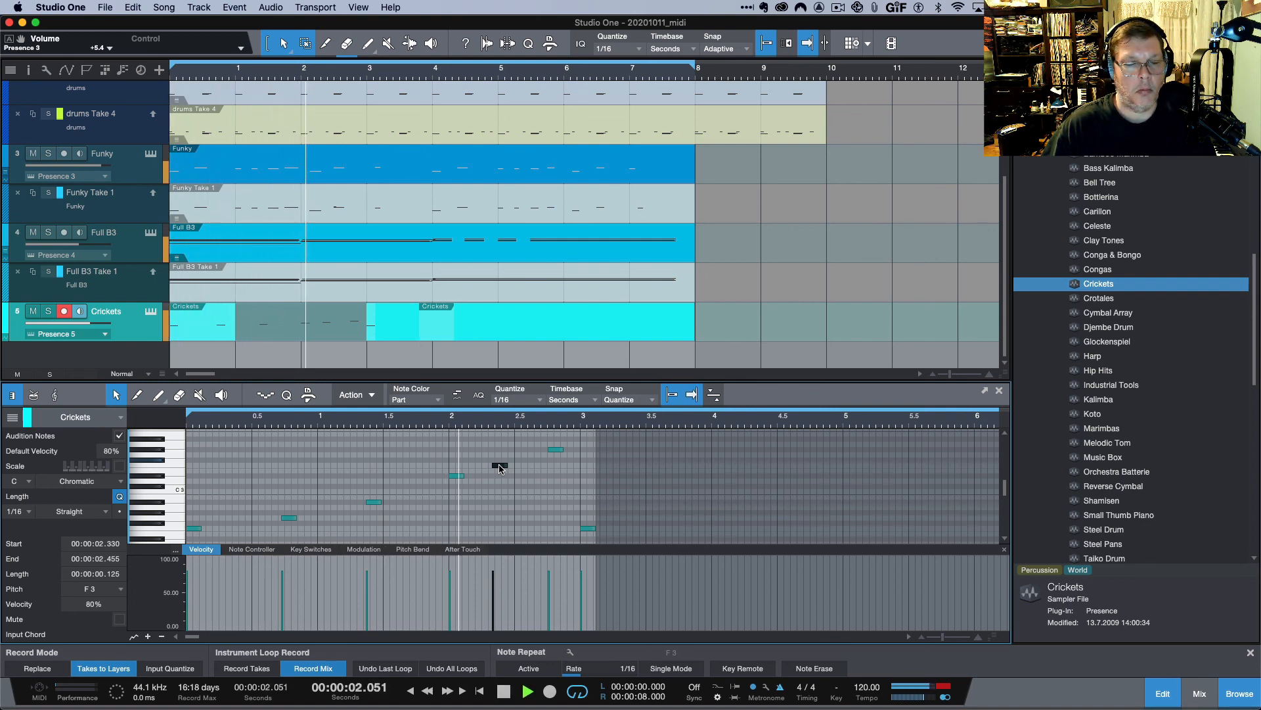
{"action": "key", "text": "space"}
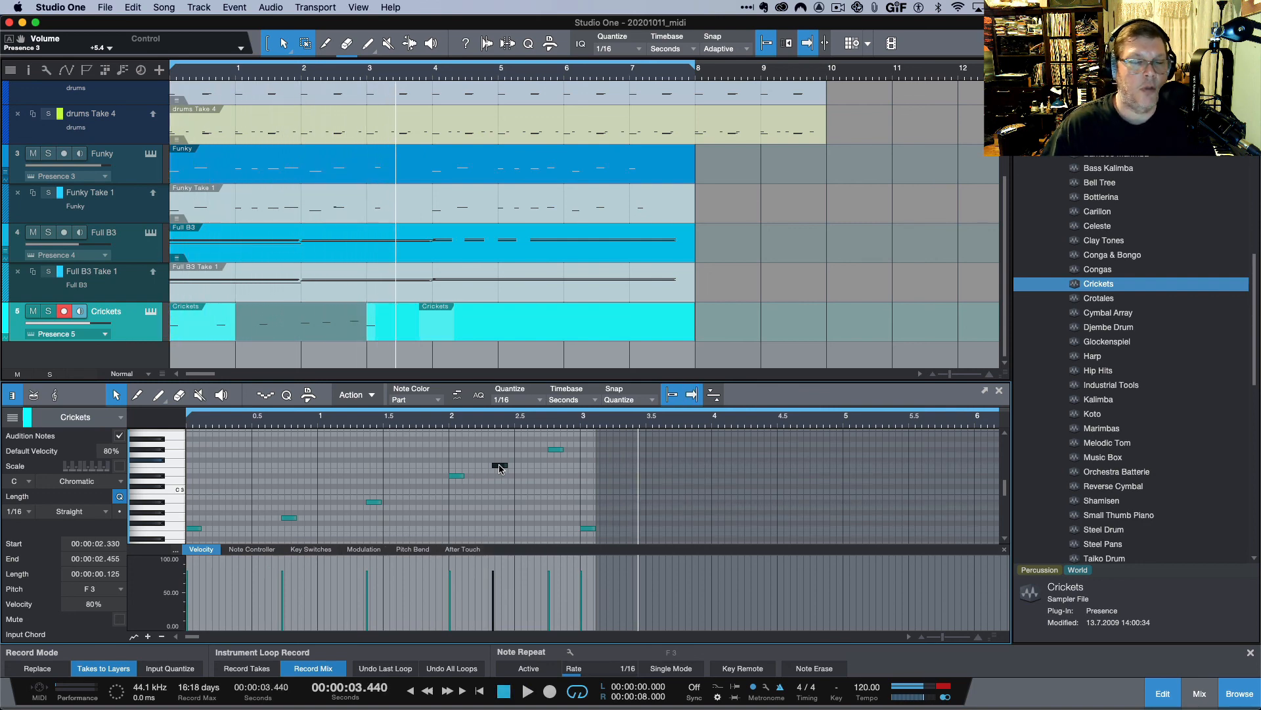